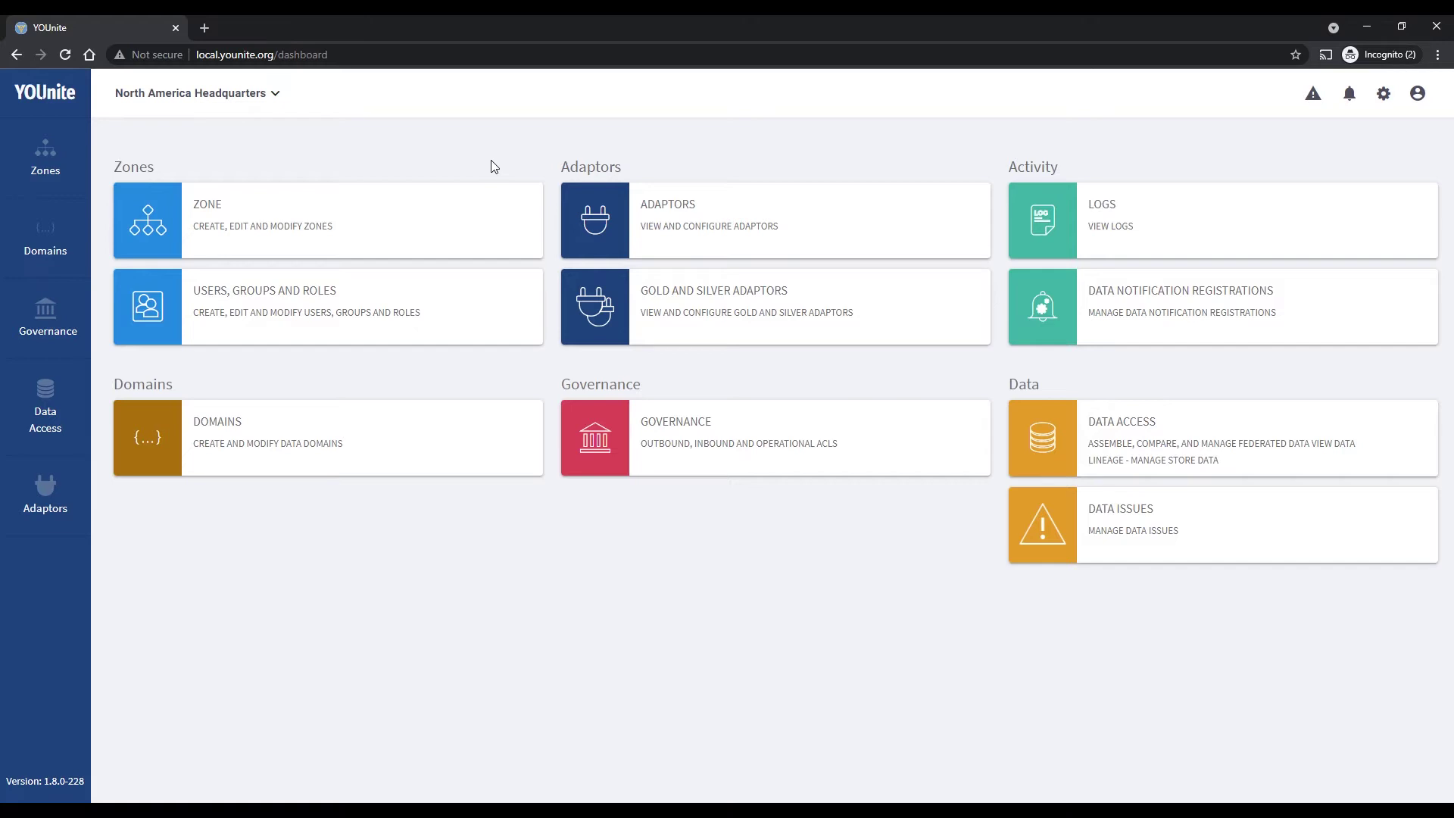
Switch the default zone to Root and show its zones as a list.
left_click(212, 93)
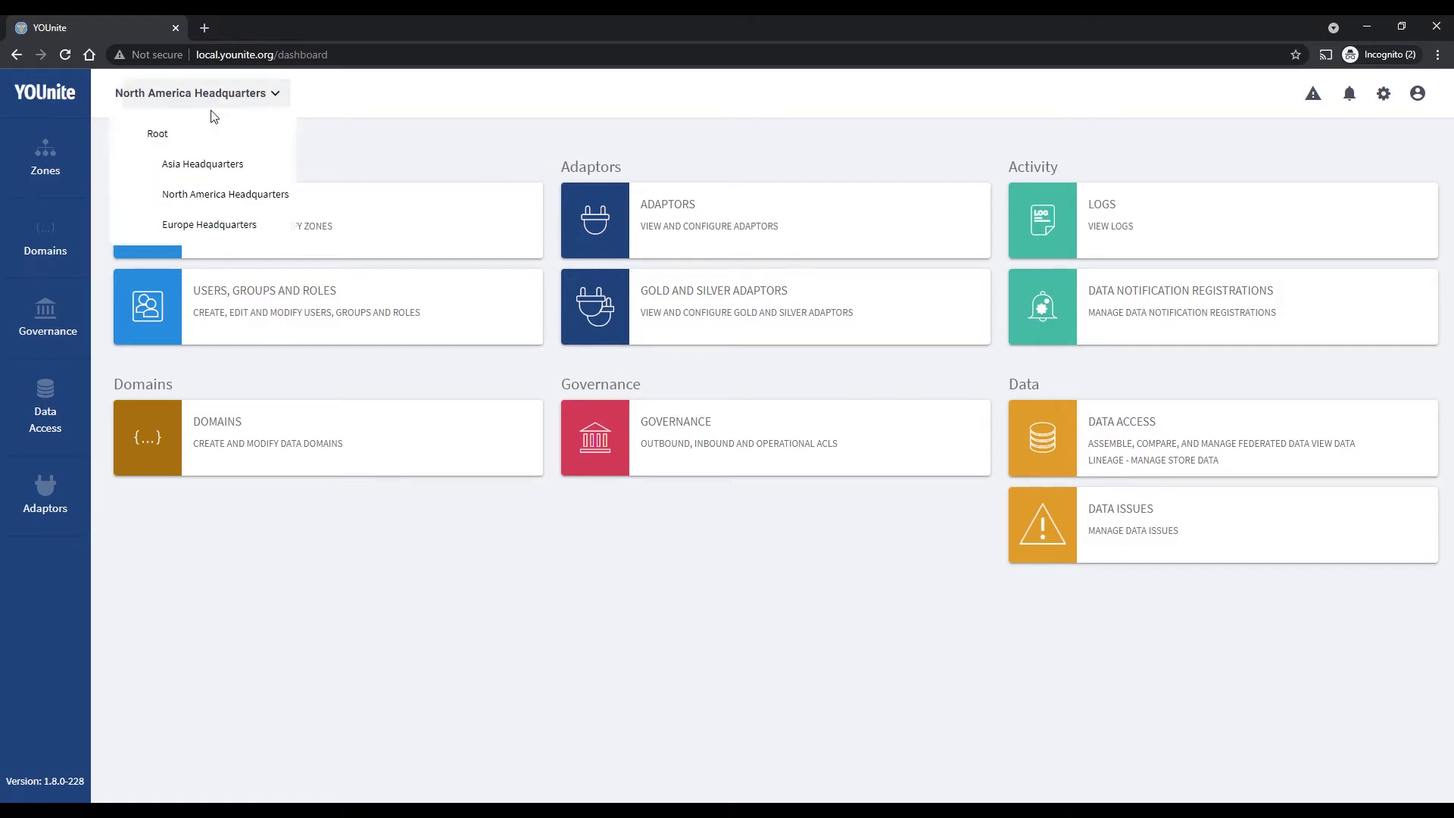
left_click(167, 132)
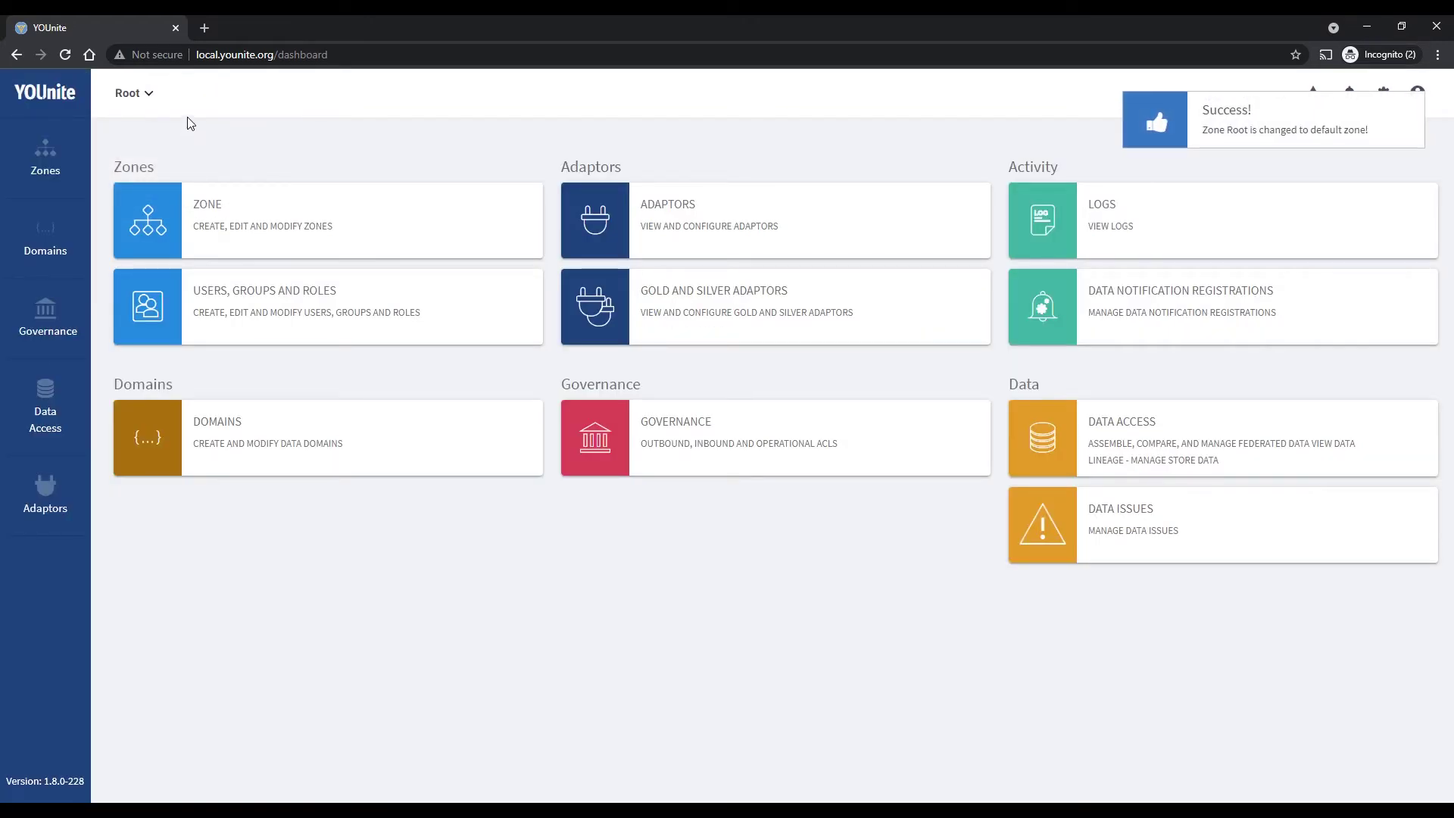
left_click(235, 216)
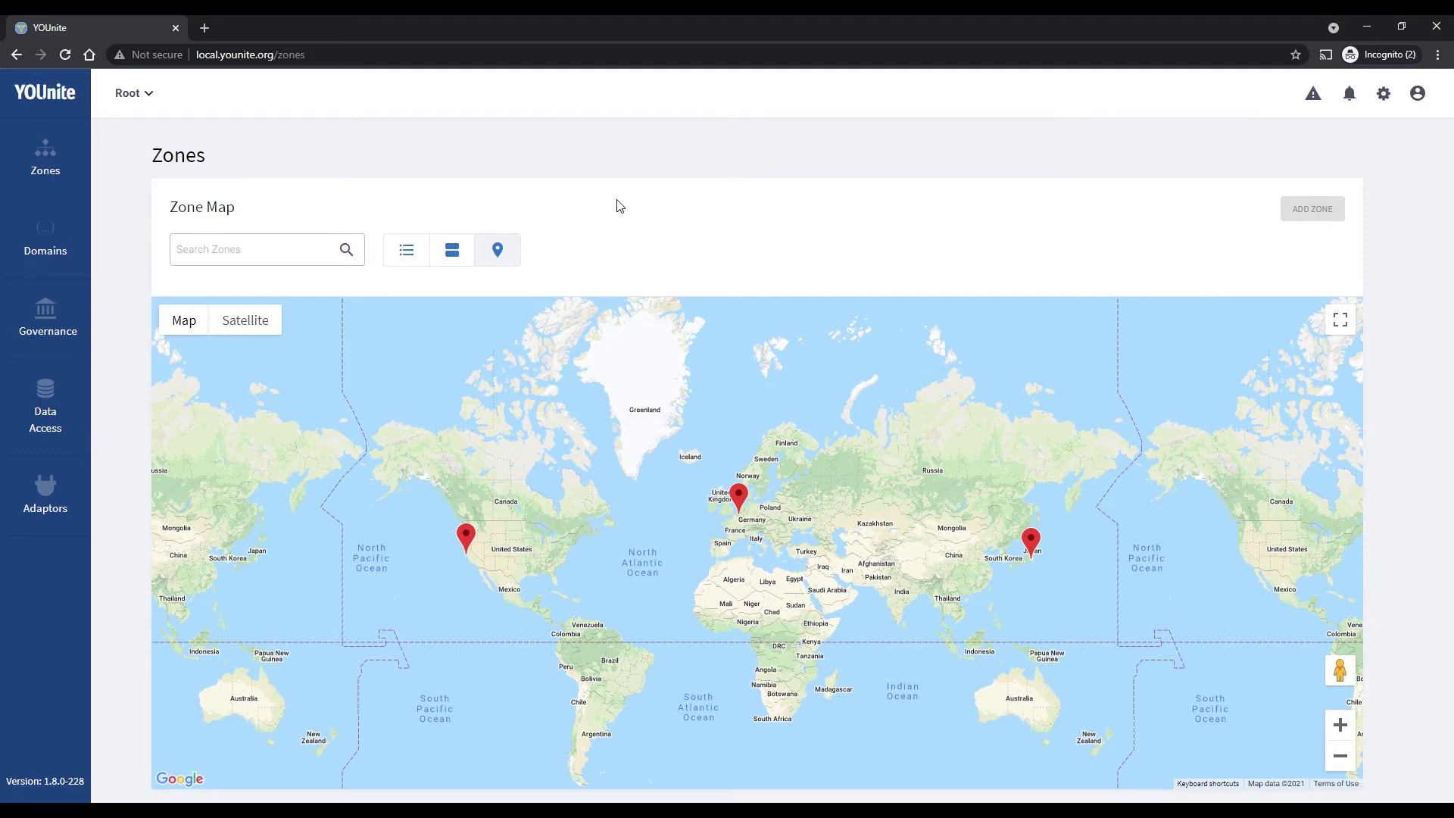
left_click(422, 260)
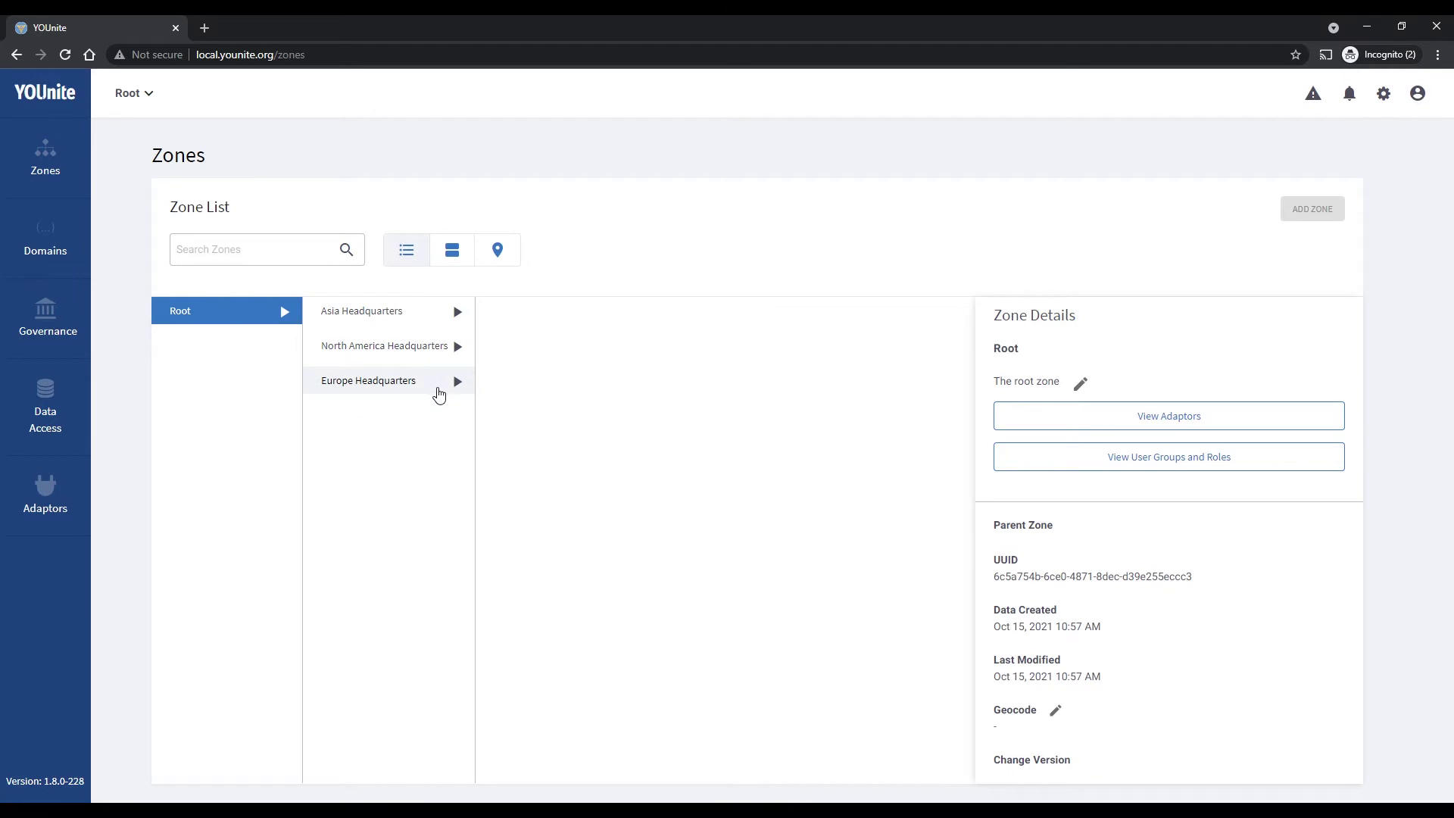
Open the model schema of version 1 of the customer domain.
left_click(45, 237)
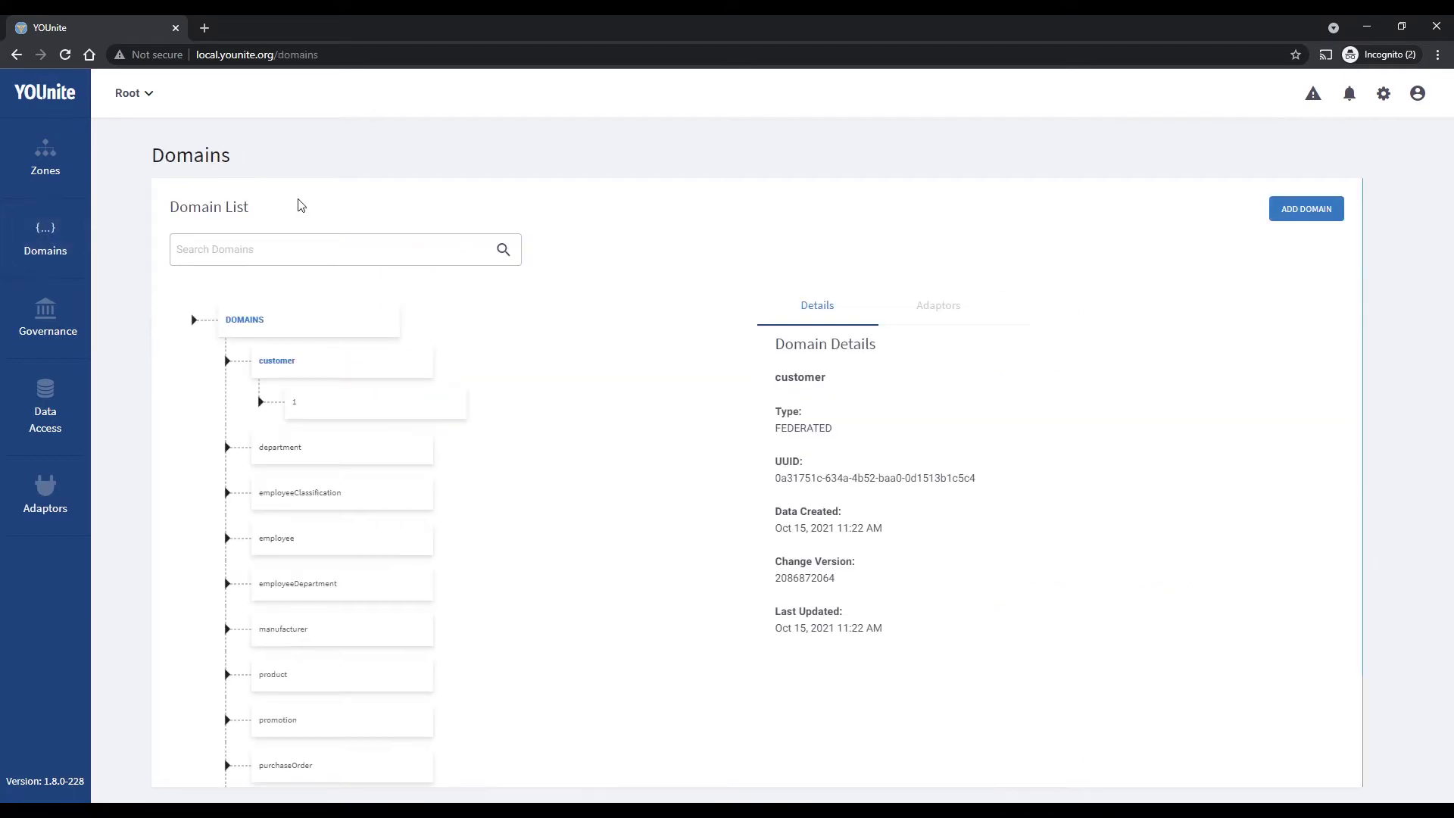
scroll(629, 260, "down", 1)
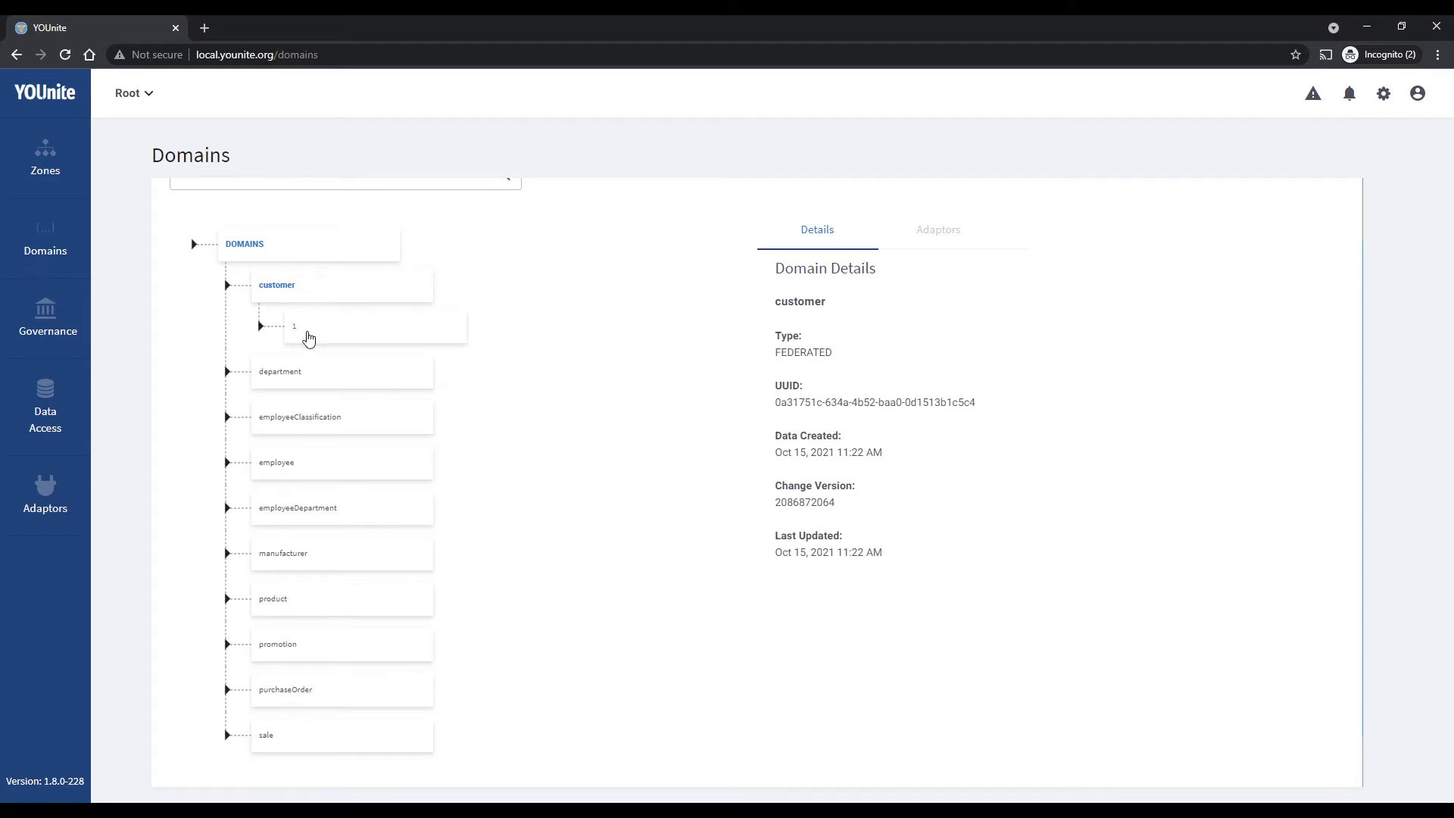
left_click(297, 329)
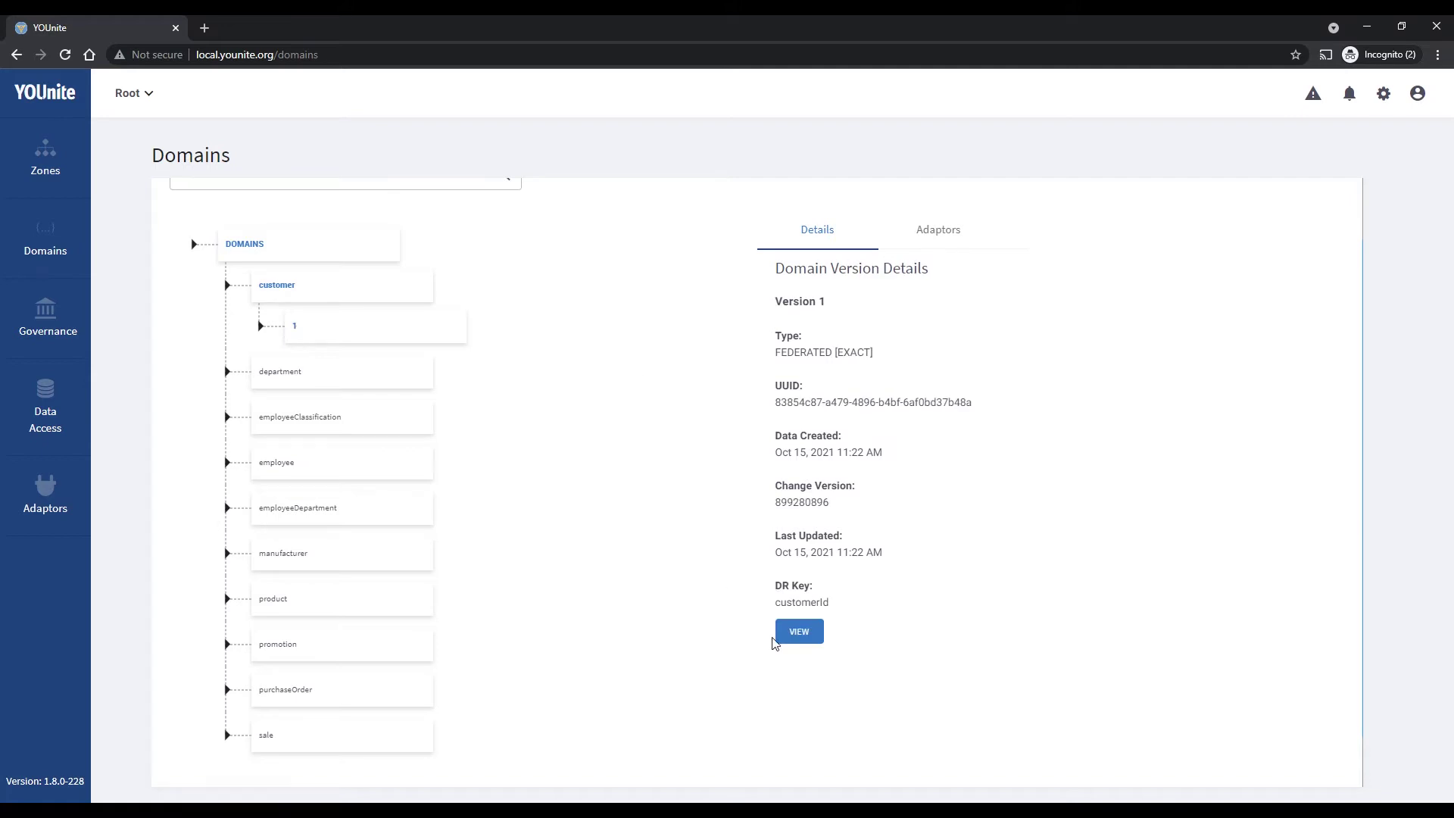
left_click(802, 635)
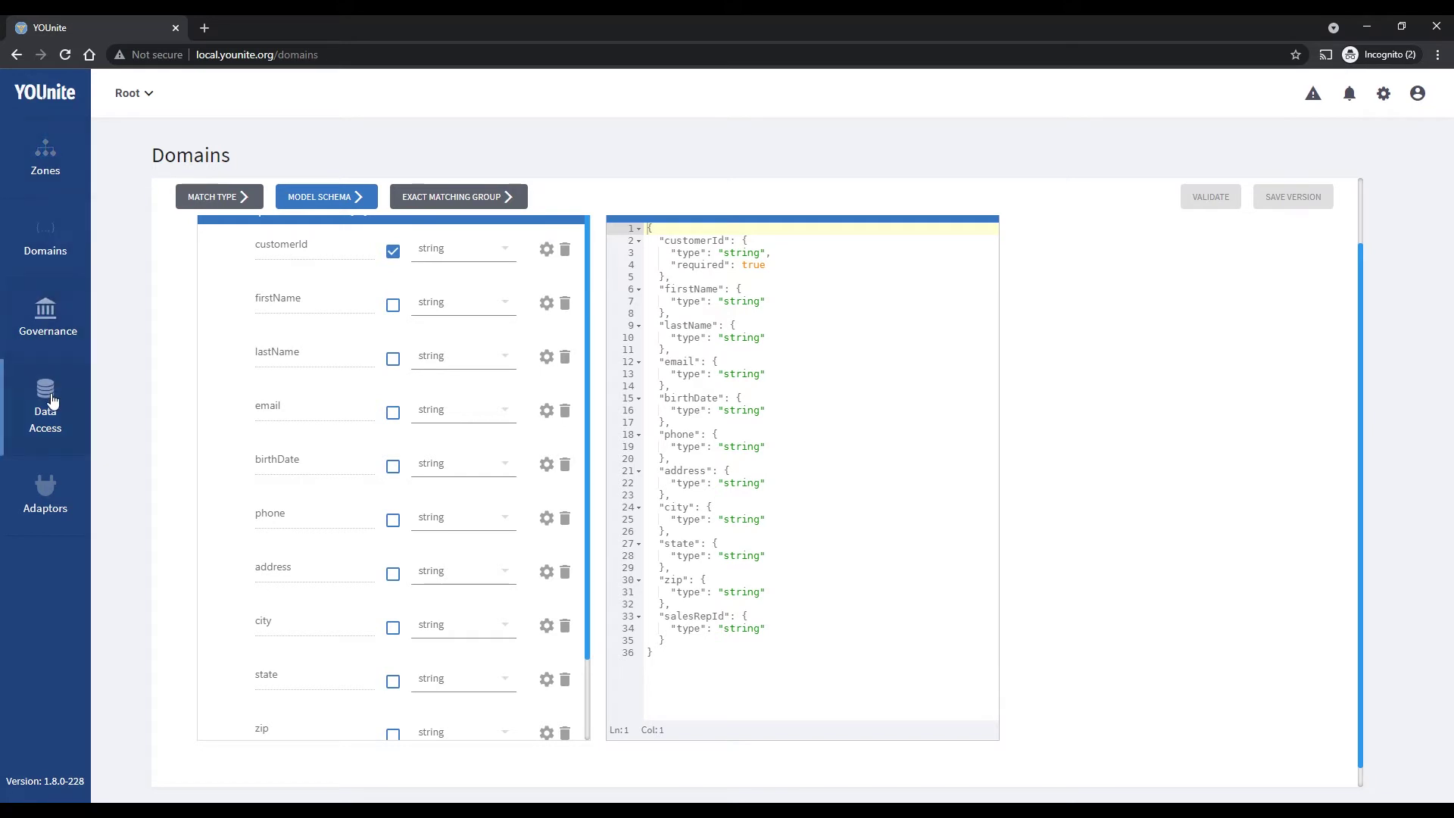
Switch the default zone to North America Headquarters and review the configuration metadata of its Kafka database adaptor.
left_click(140, 94)
left_click(211, 202)
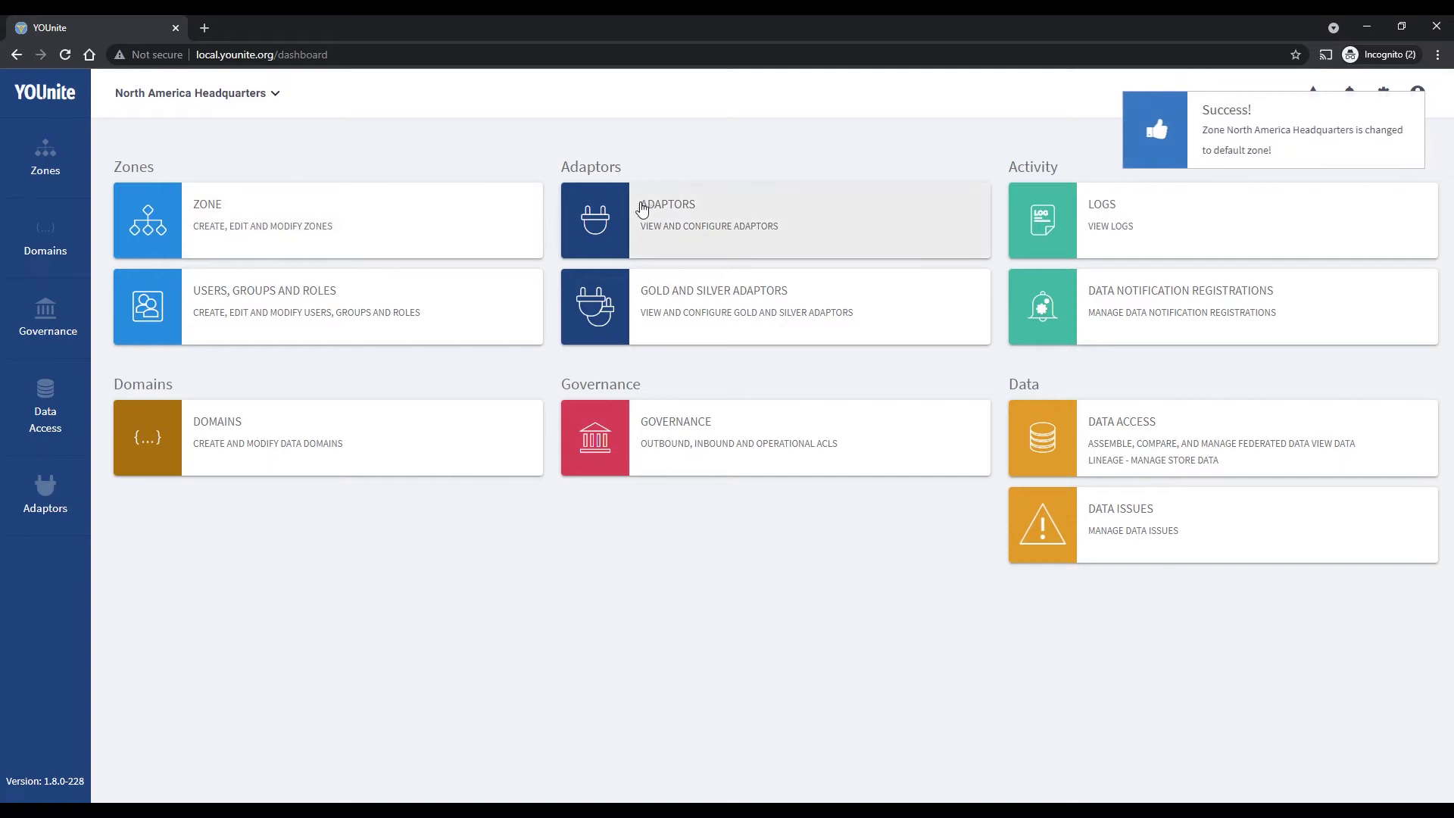
left_click(715, 218)
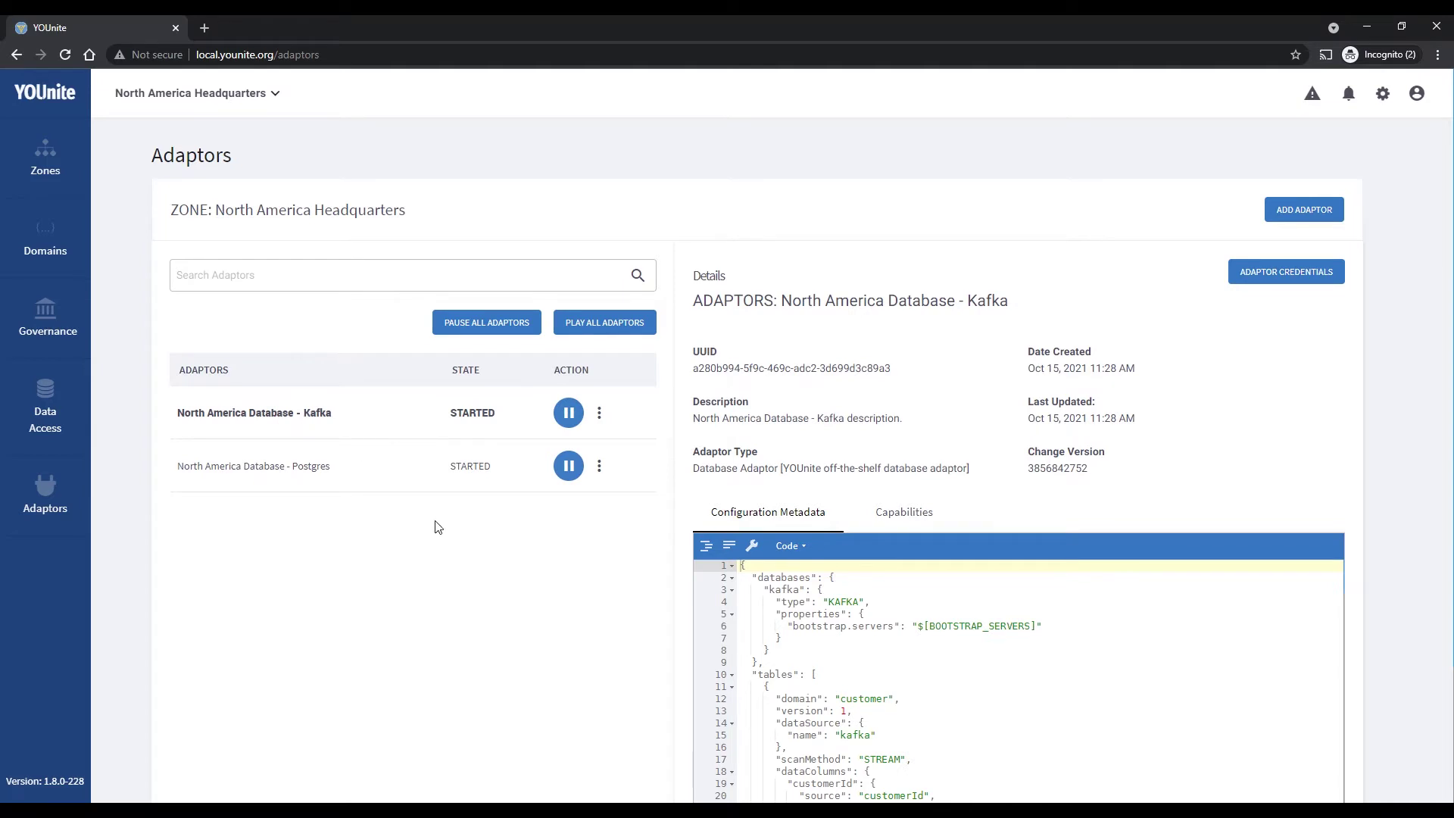
scroll(435, 507, "down", 1)
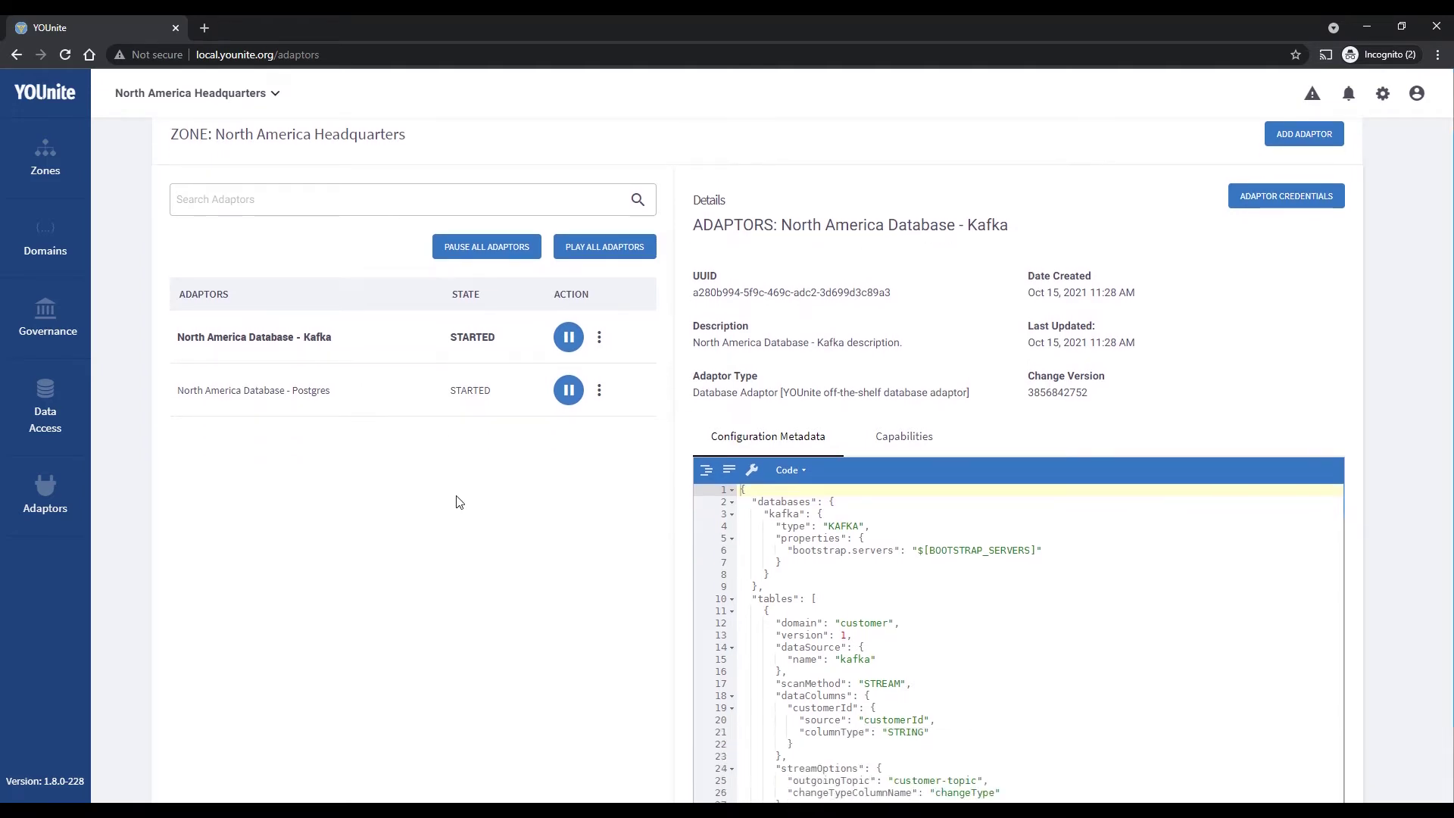
scroll(457, 501, "down", 1)
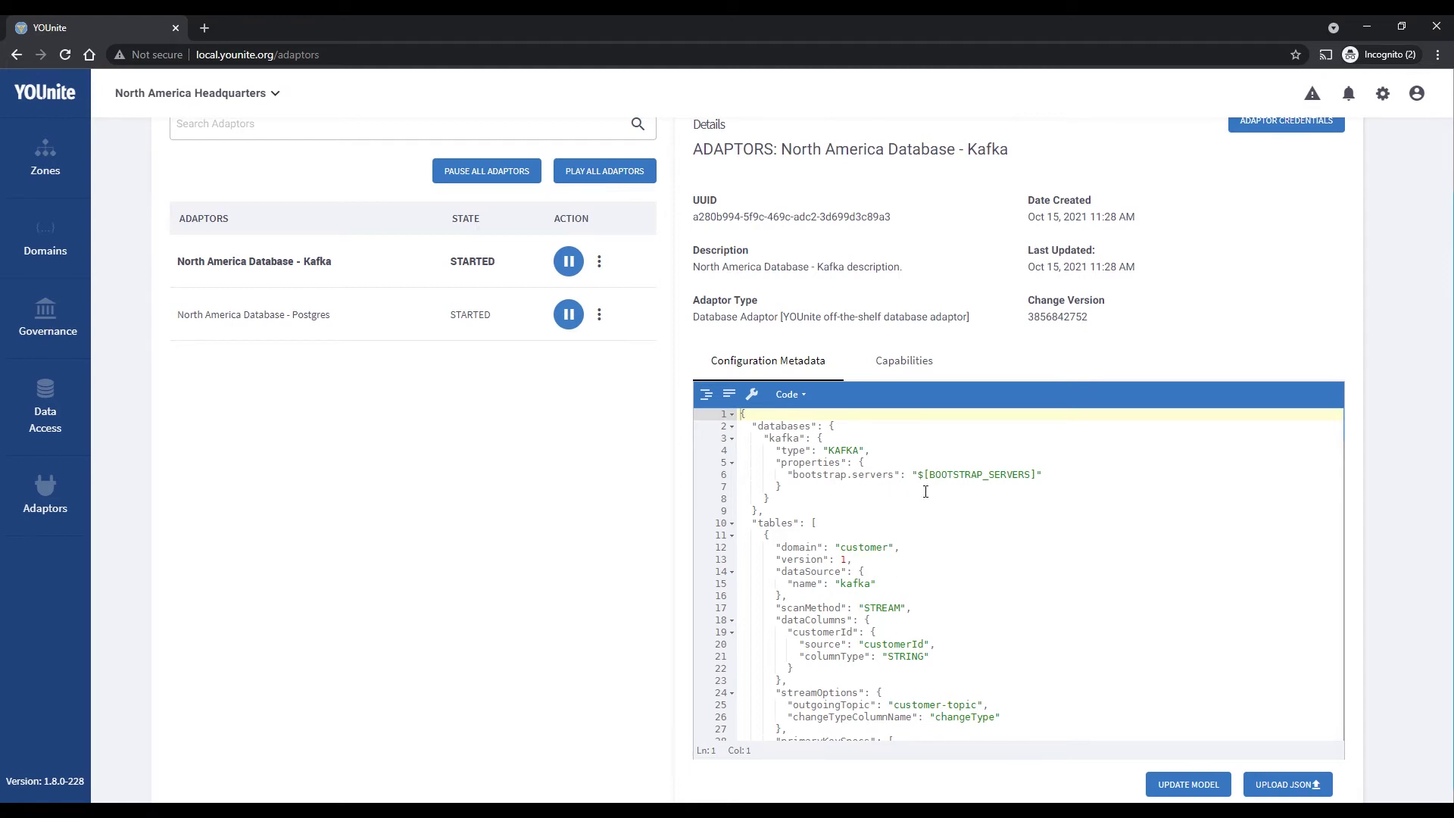
Review the Kafka adaptor's capabilities for the federated domains, starting with customer version 1.
left_click(901, 365)
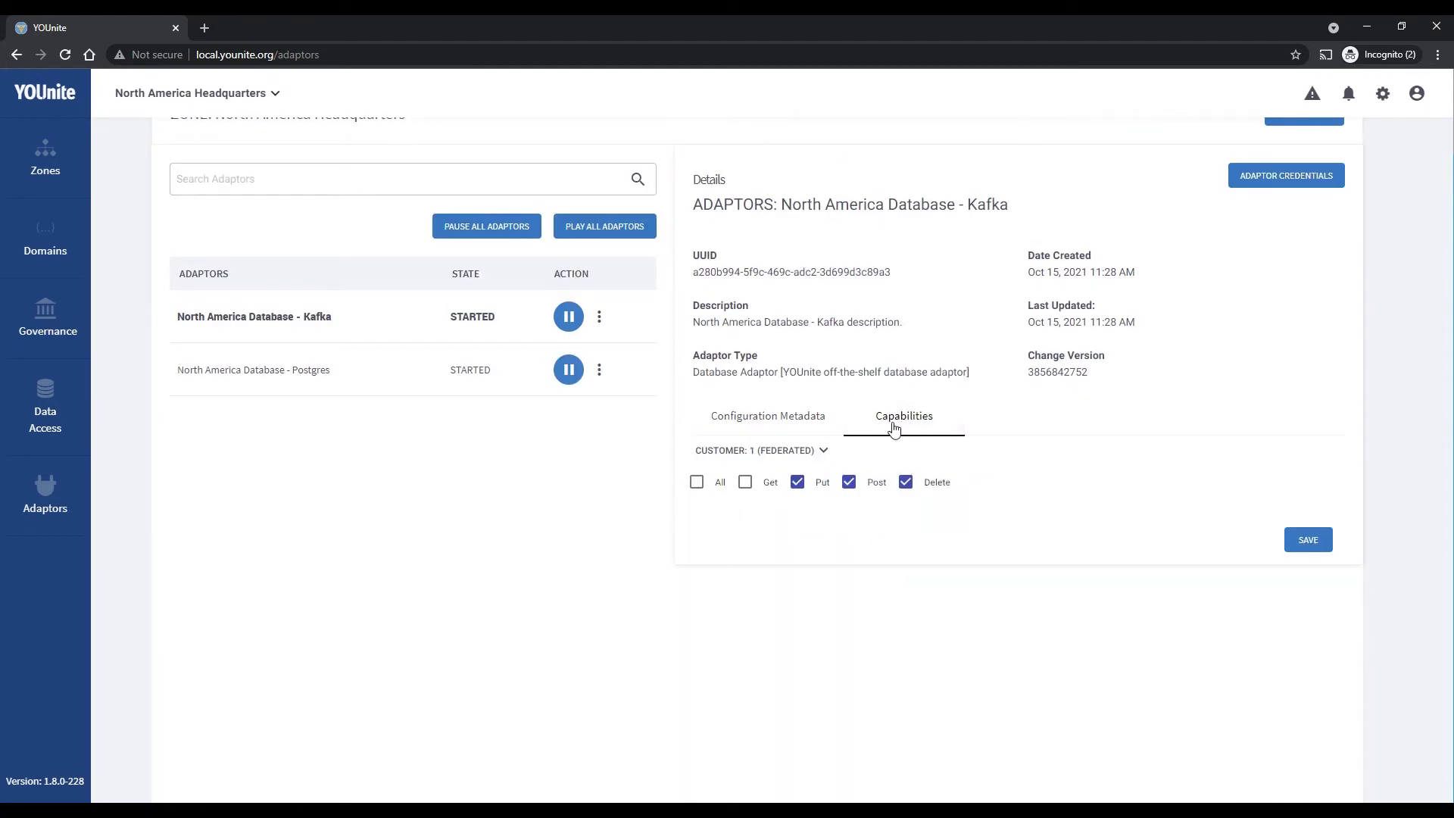
left_click(825, 452)
left_click(807, 555)
Inspect the domain properties restricted by the inbound governance ACL for customer version 1 on the Kafka adaptor.
left_click(44, 312)
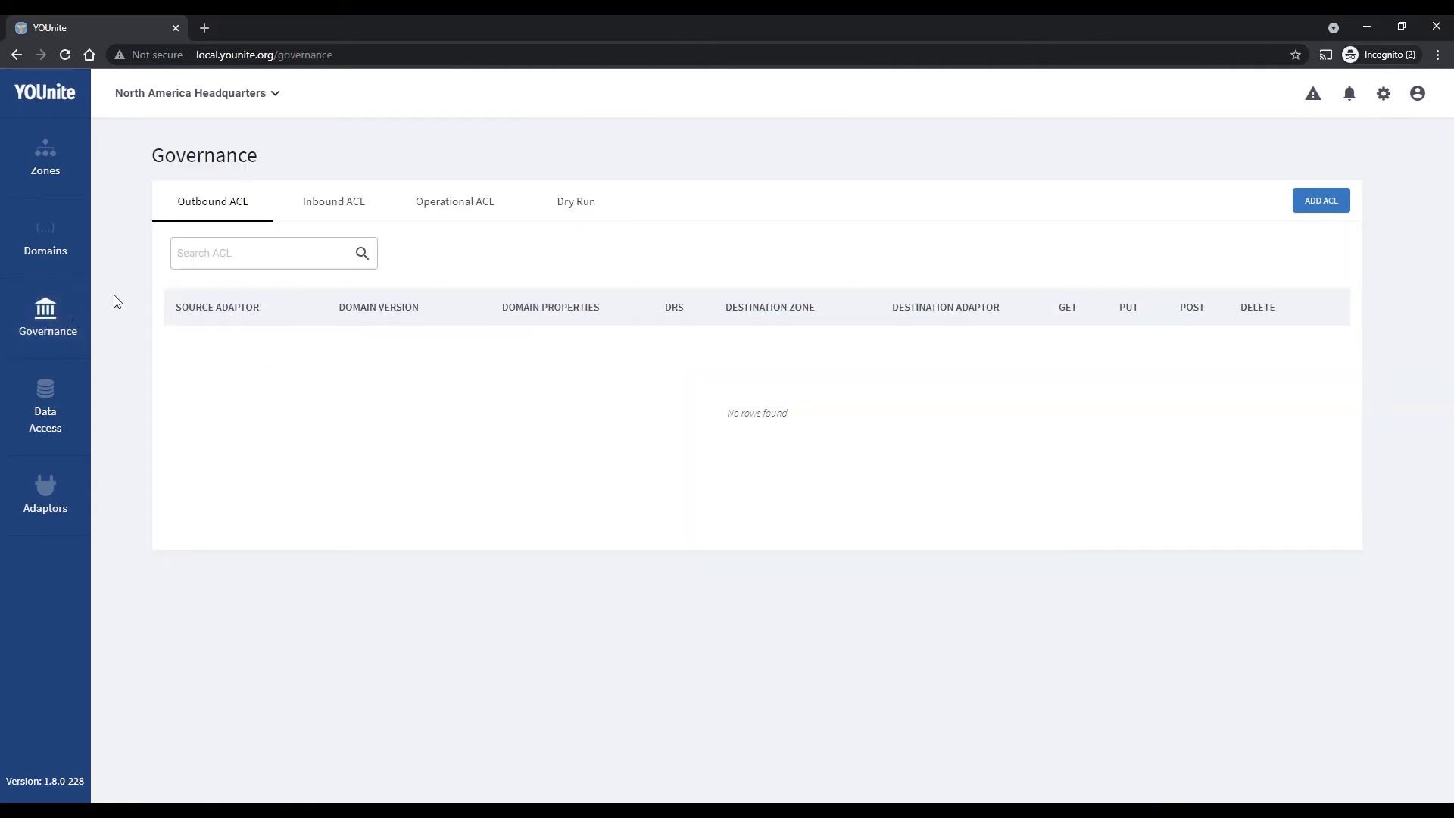
left_click(329, 206)
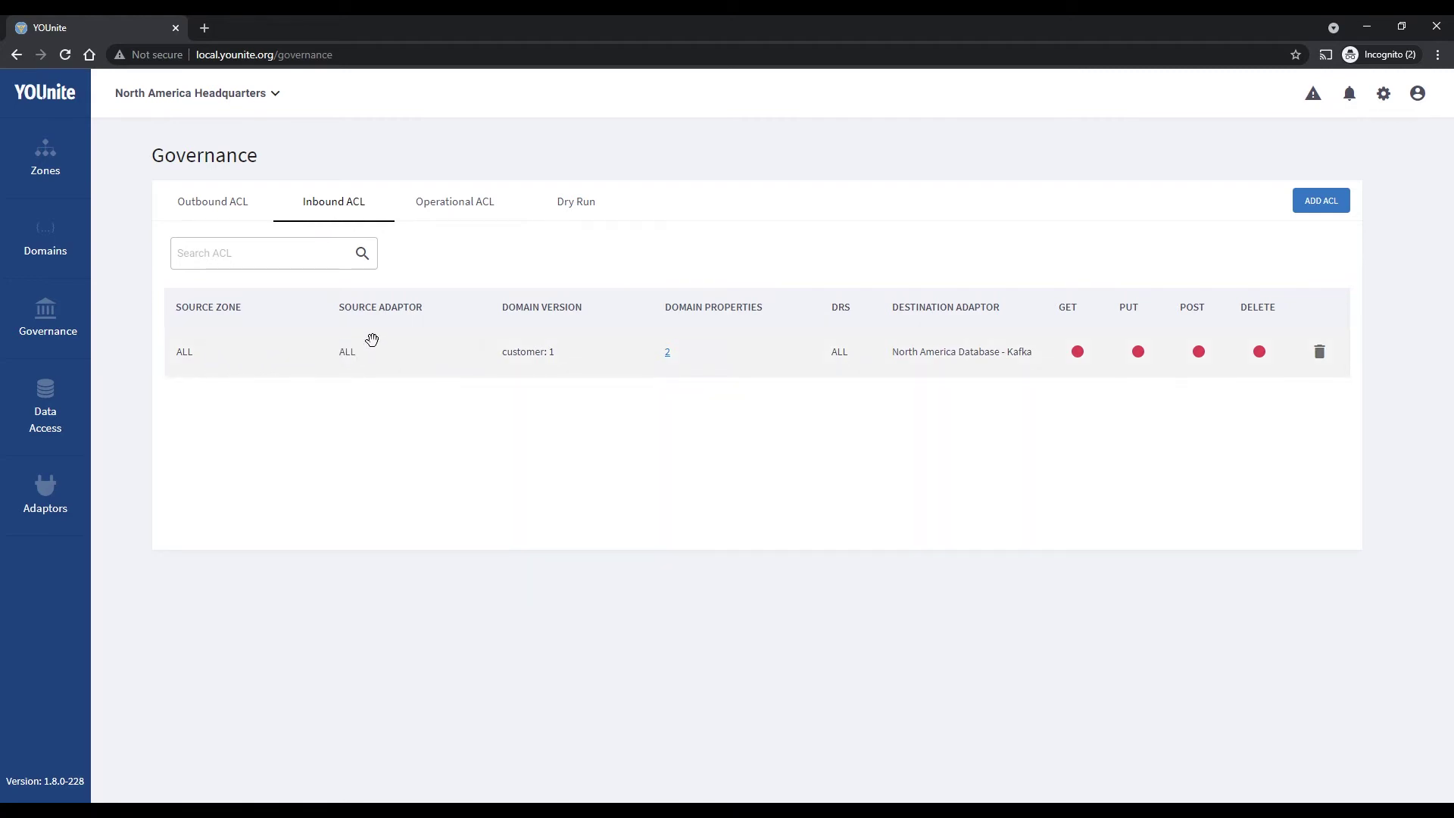
mouse_move(553, 362)
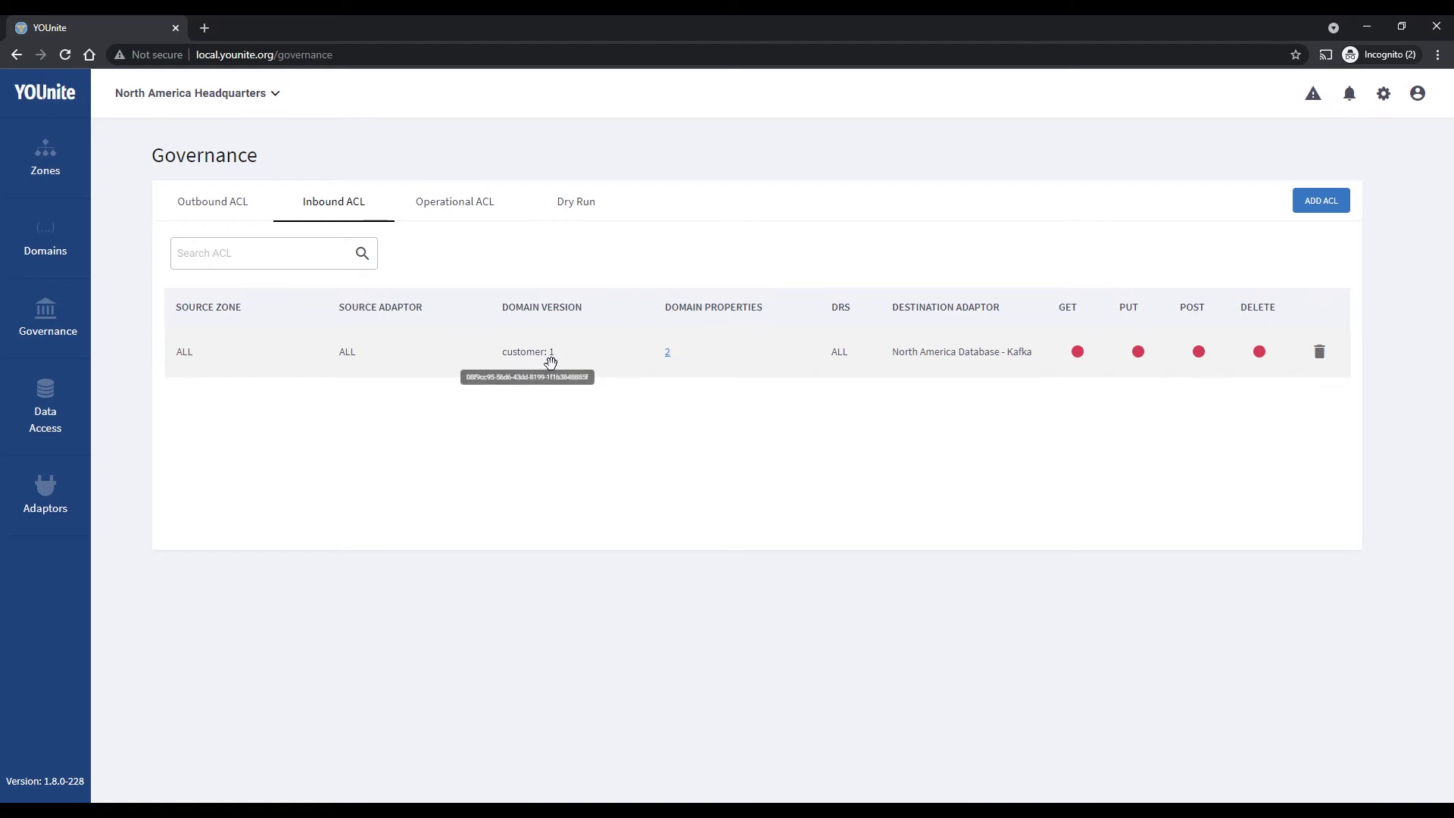
left_click(669, 354)
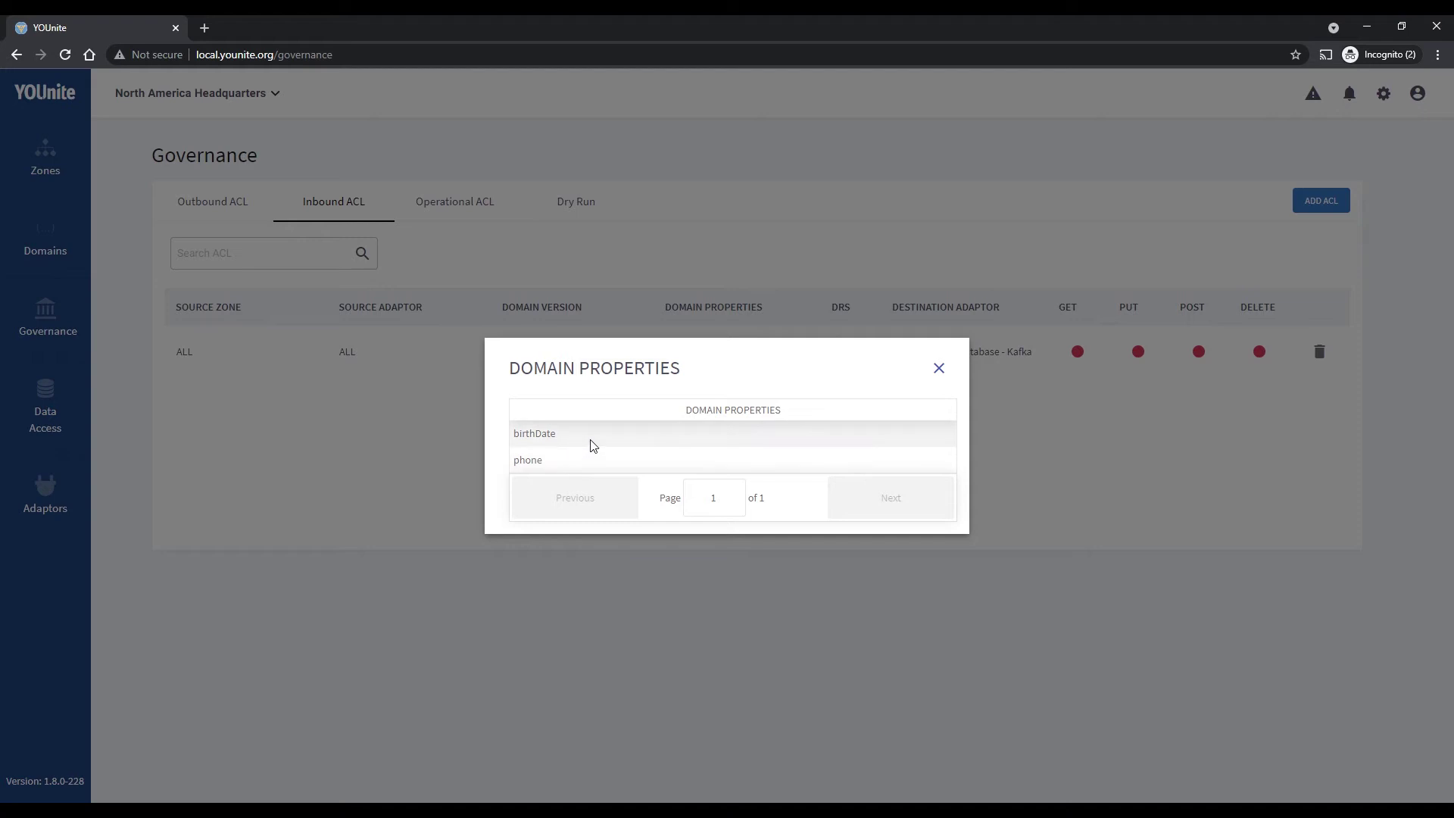
left_click(939, 369)
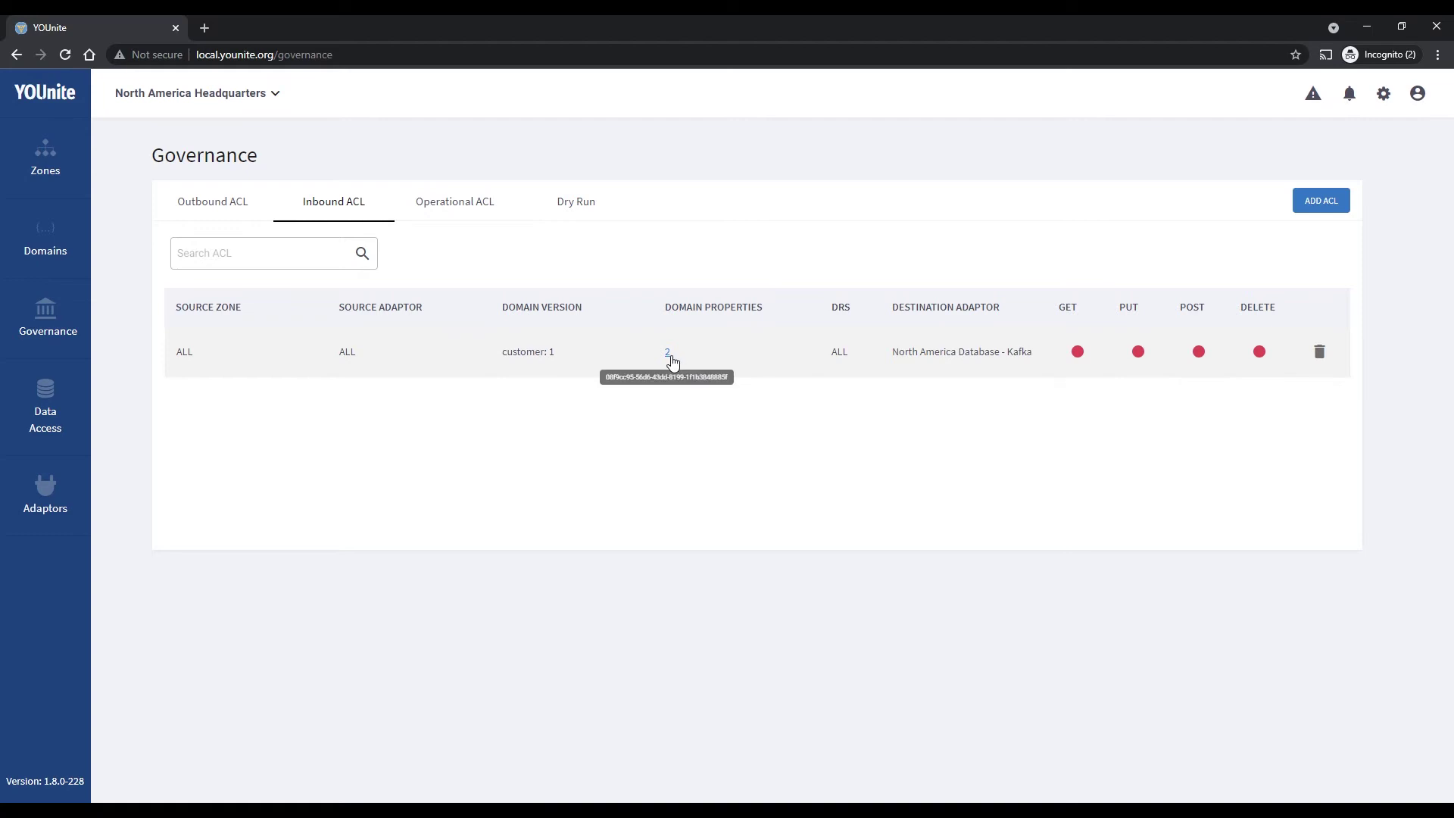
left_click(667, 353)
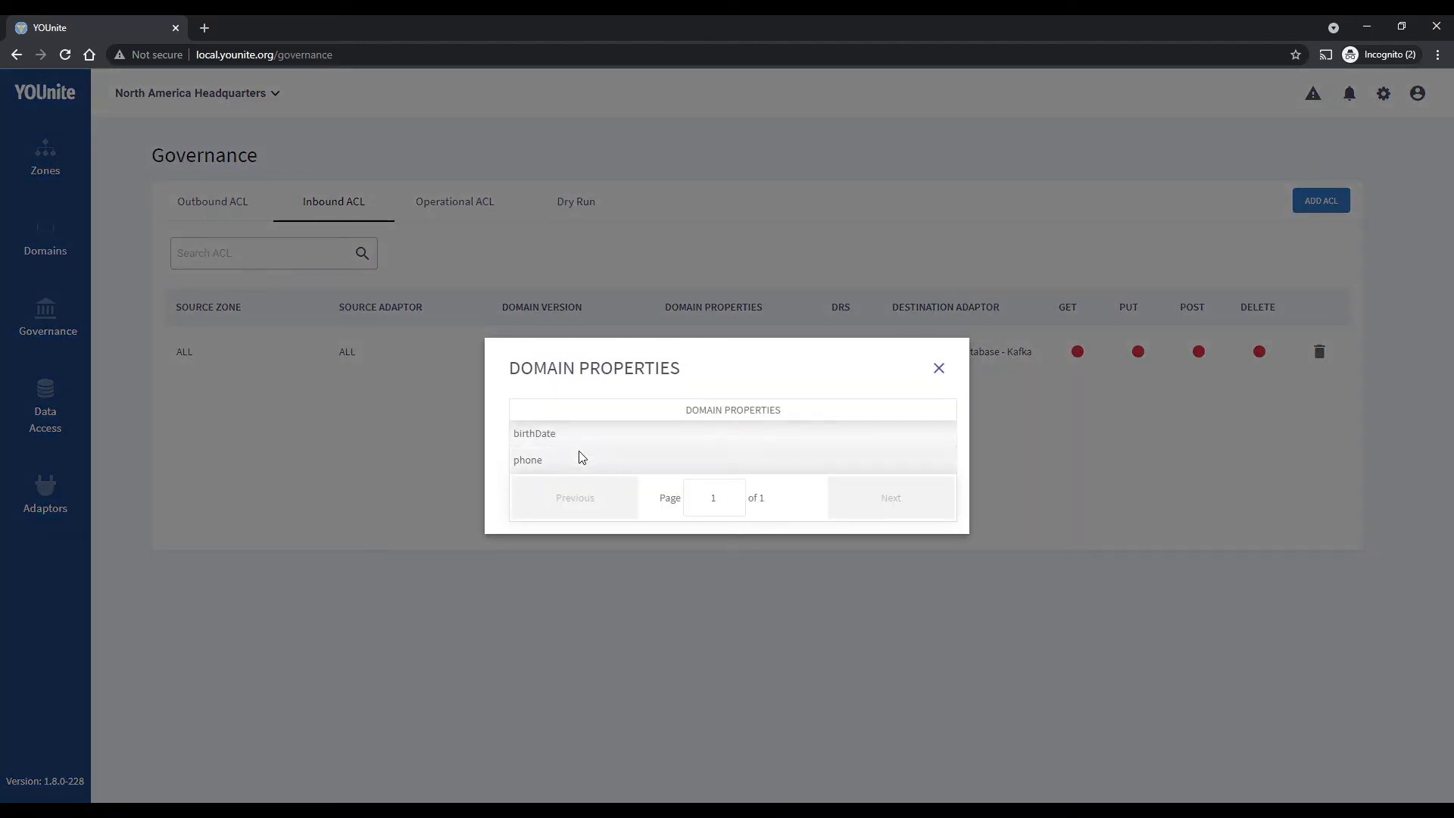
left_click(939, 369)
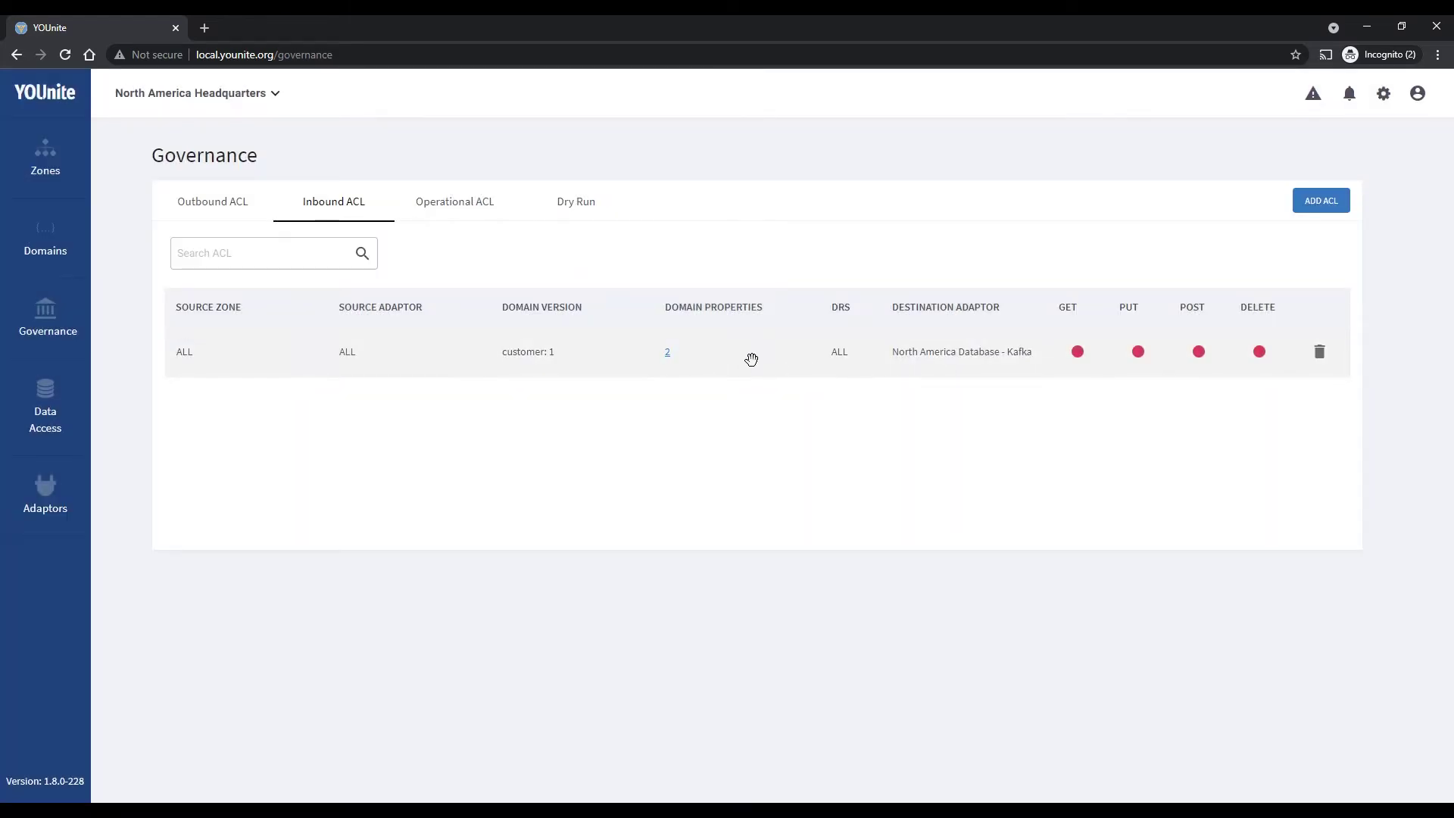
Open the data lineage of the first customer record and widen the source and destination adaptor columns.
left_click(47, 429)
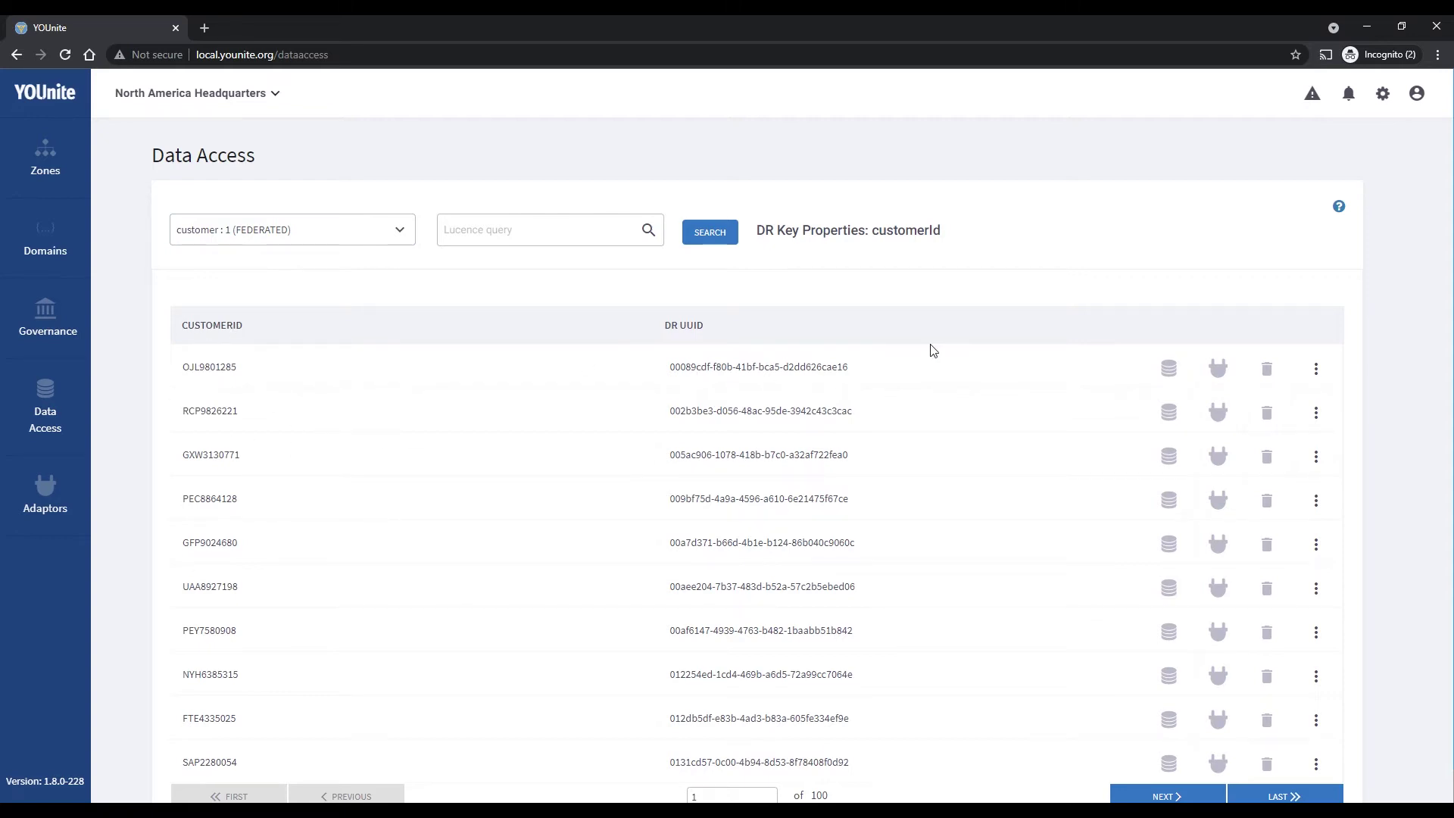
left_click(1316, 368)
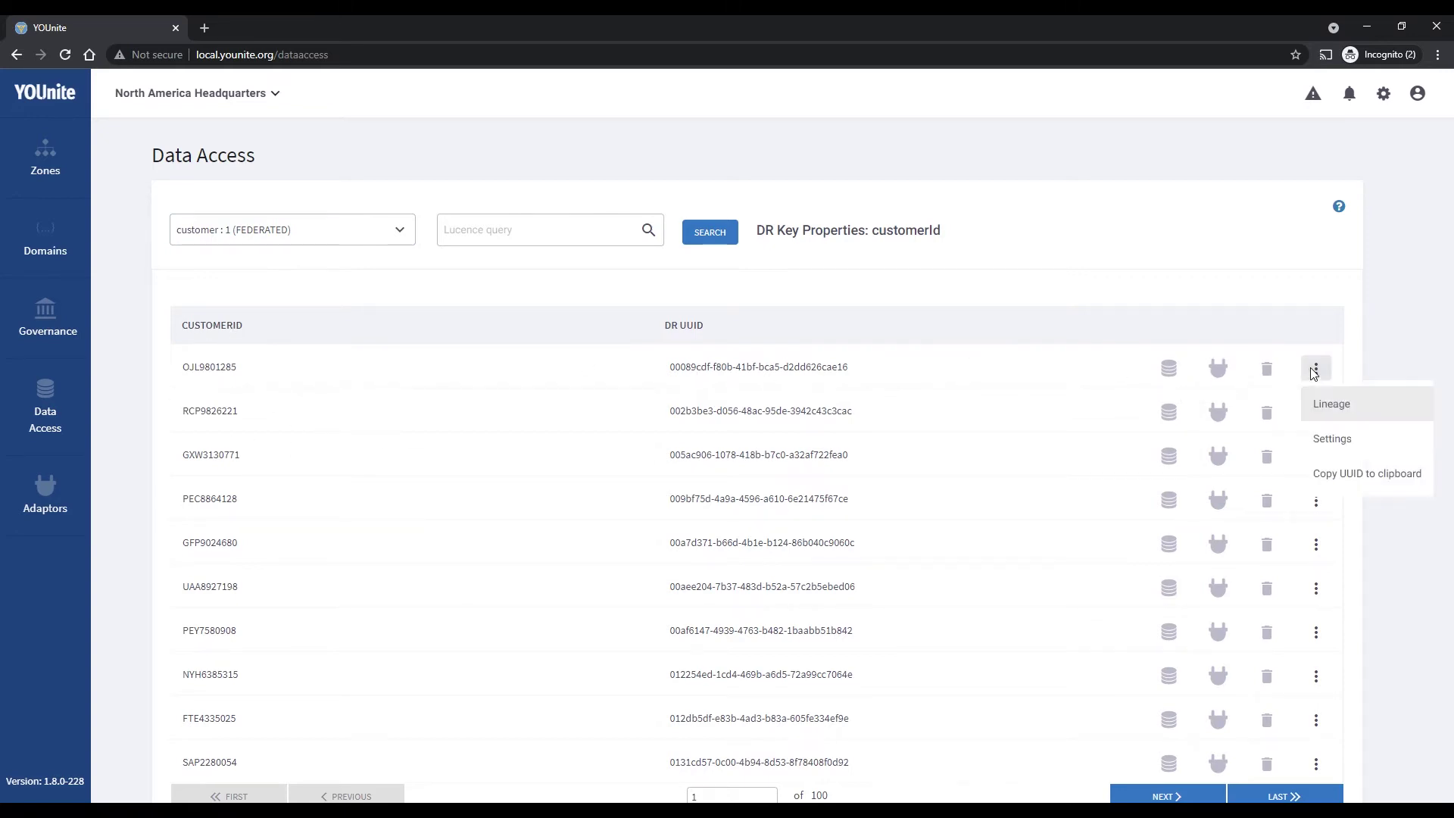
left_click(1349, 413)
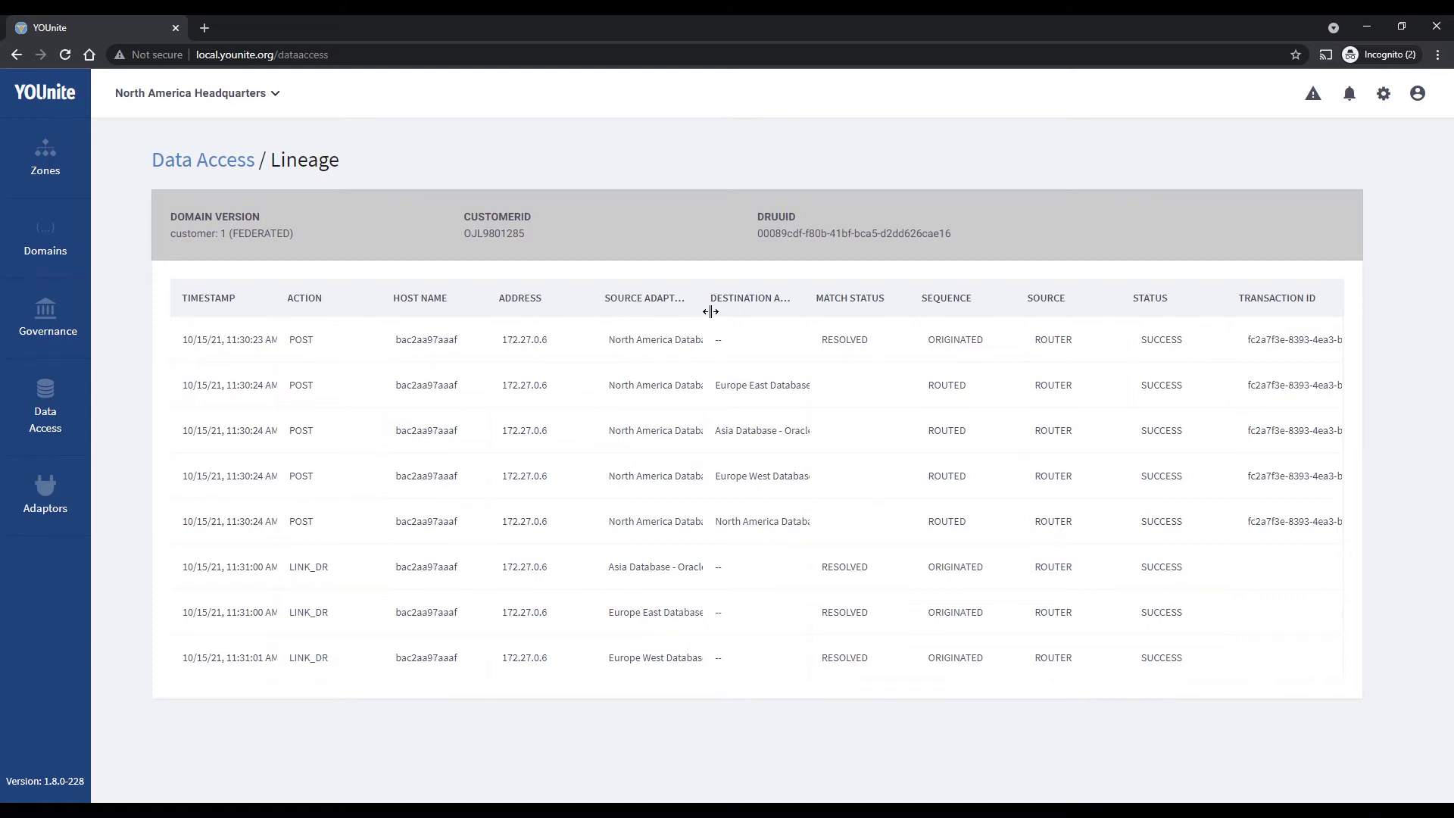
left_click_drag(711, 311, 786, 313)
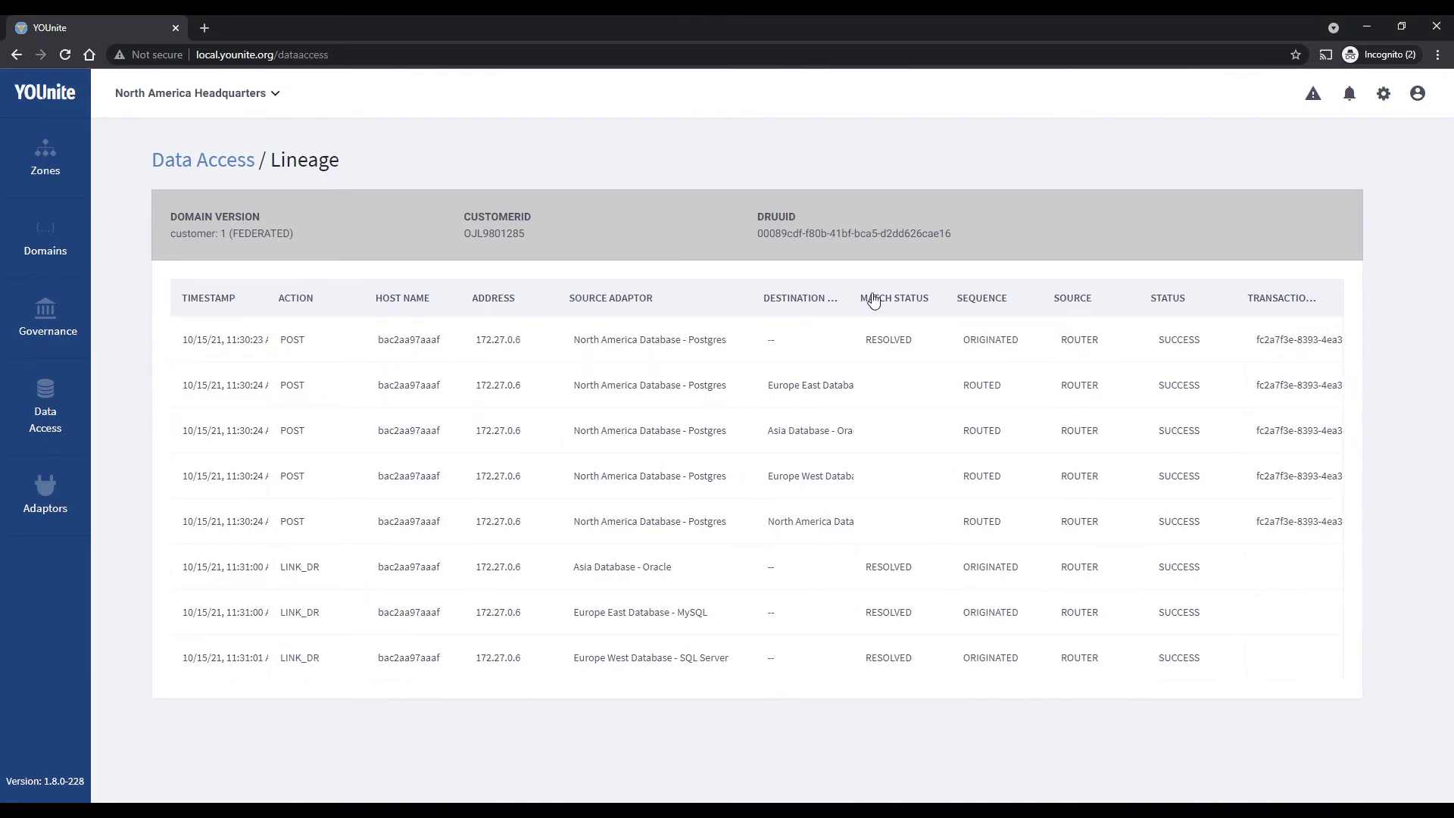
left_click_drag(865, 306, 935, 298)
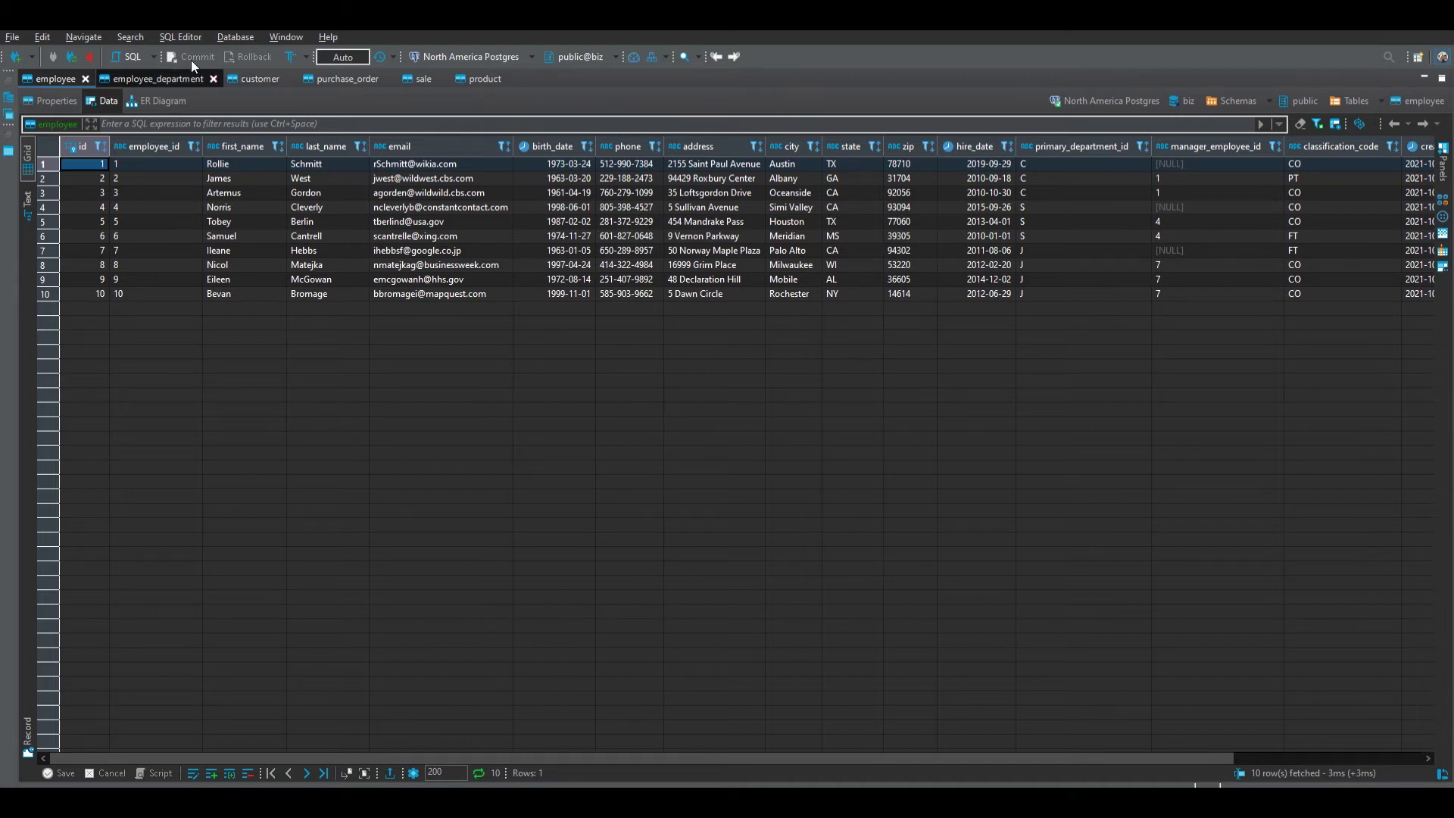
Look through the customer, purchase_order, sale and product tables of the North America Postgres database in the database client.
left_click(242, 60)
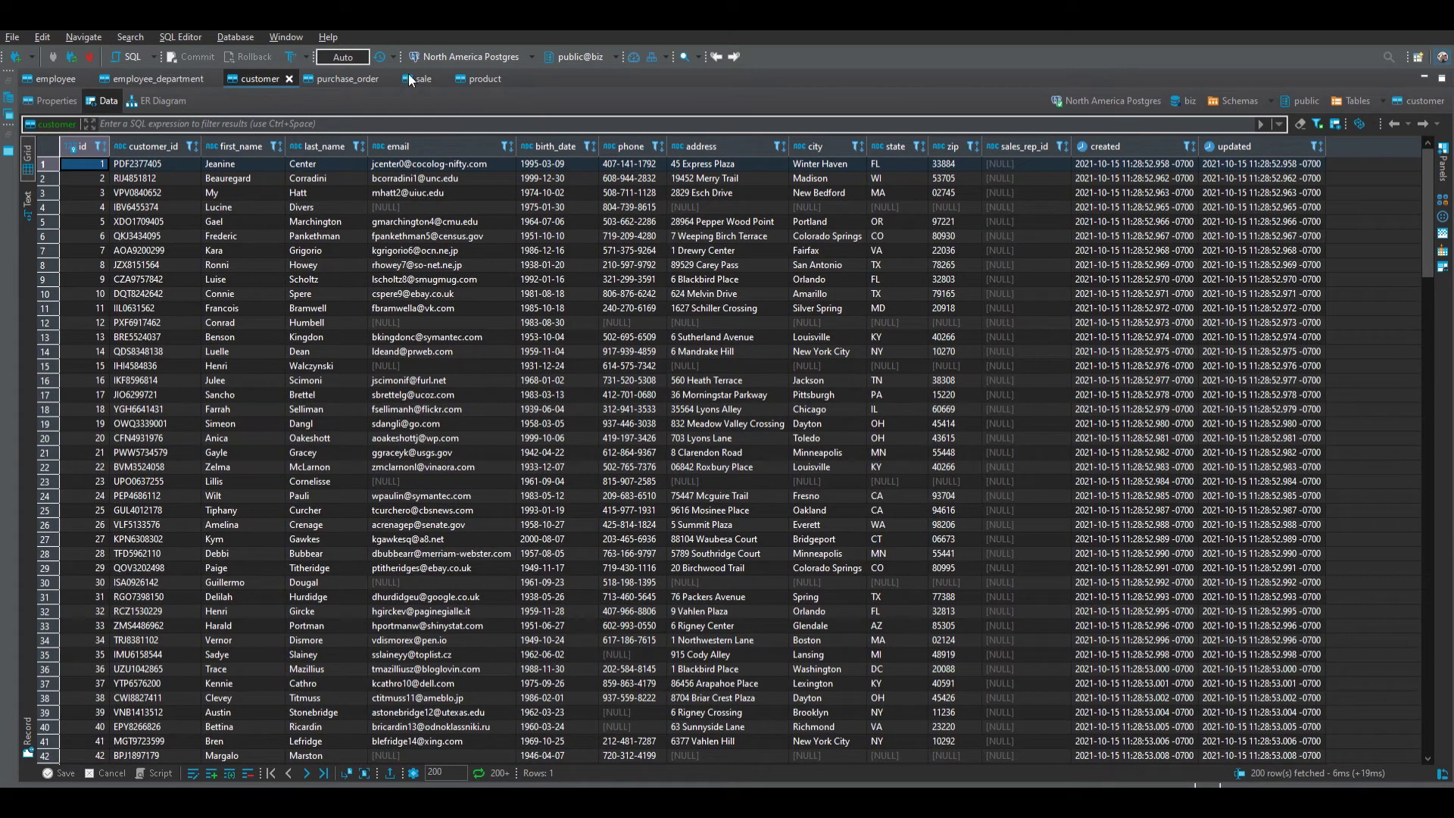
left_click(360, 79)
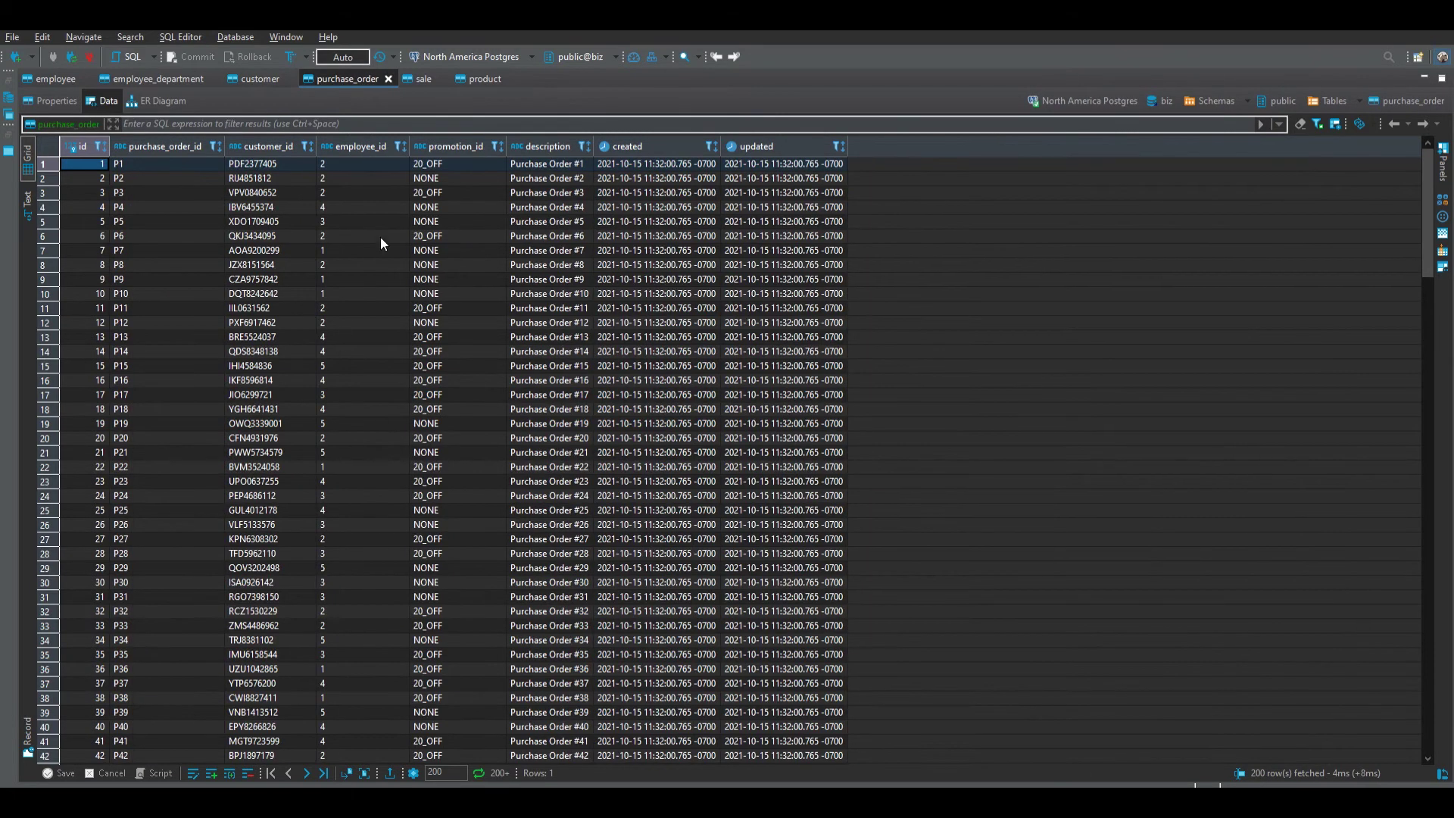
left_click(412, 70)
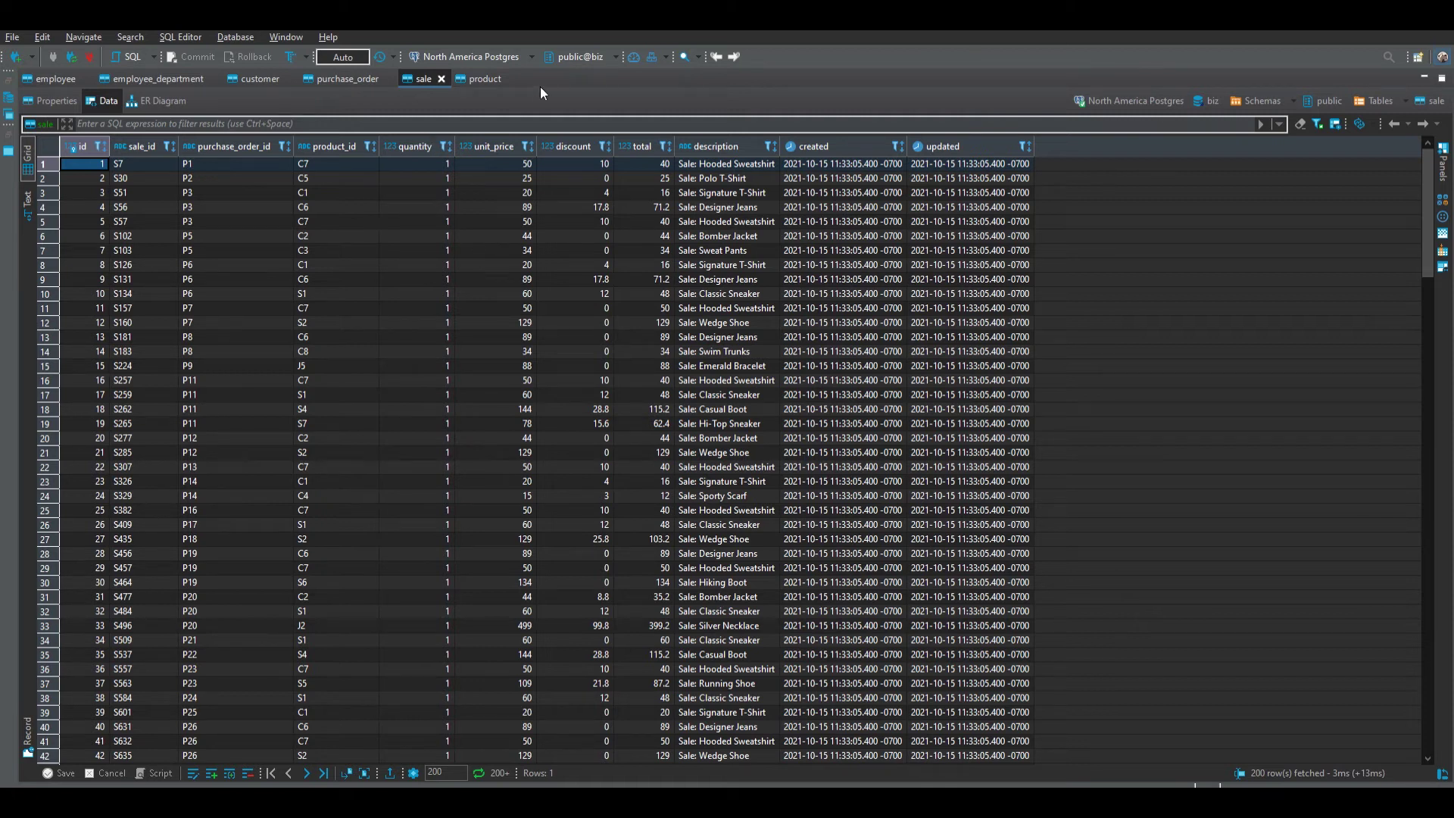
left_click(475, 77)
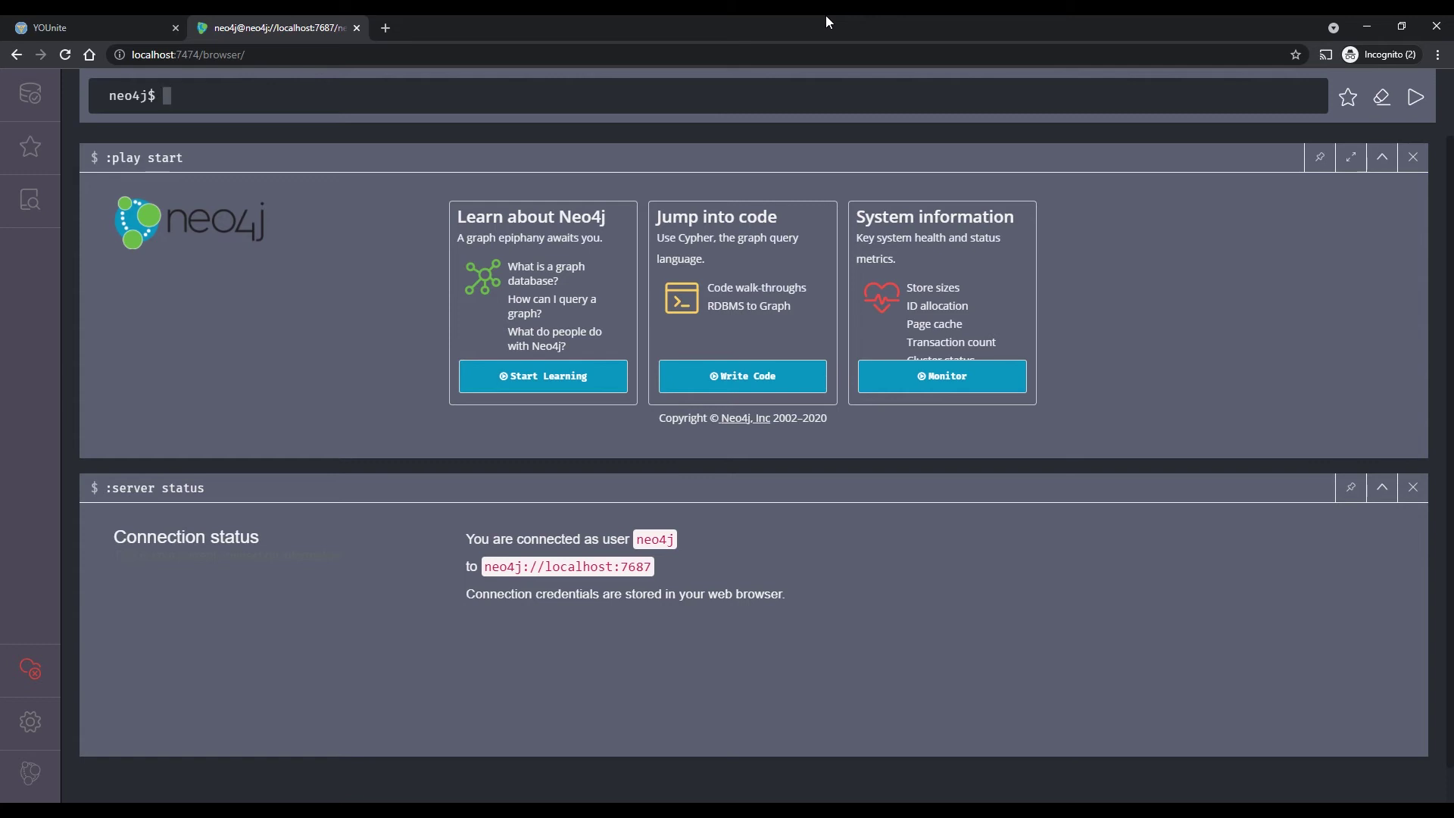
Show the database information in Neo4j Browser, query the Department nodes and view the results as a table.
left_click(36, 101)
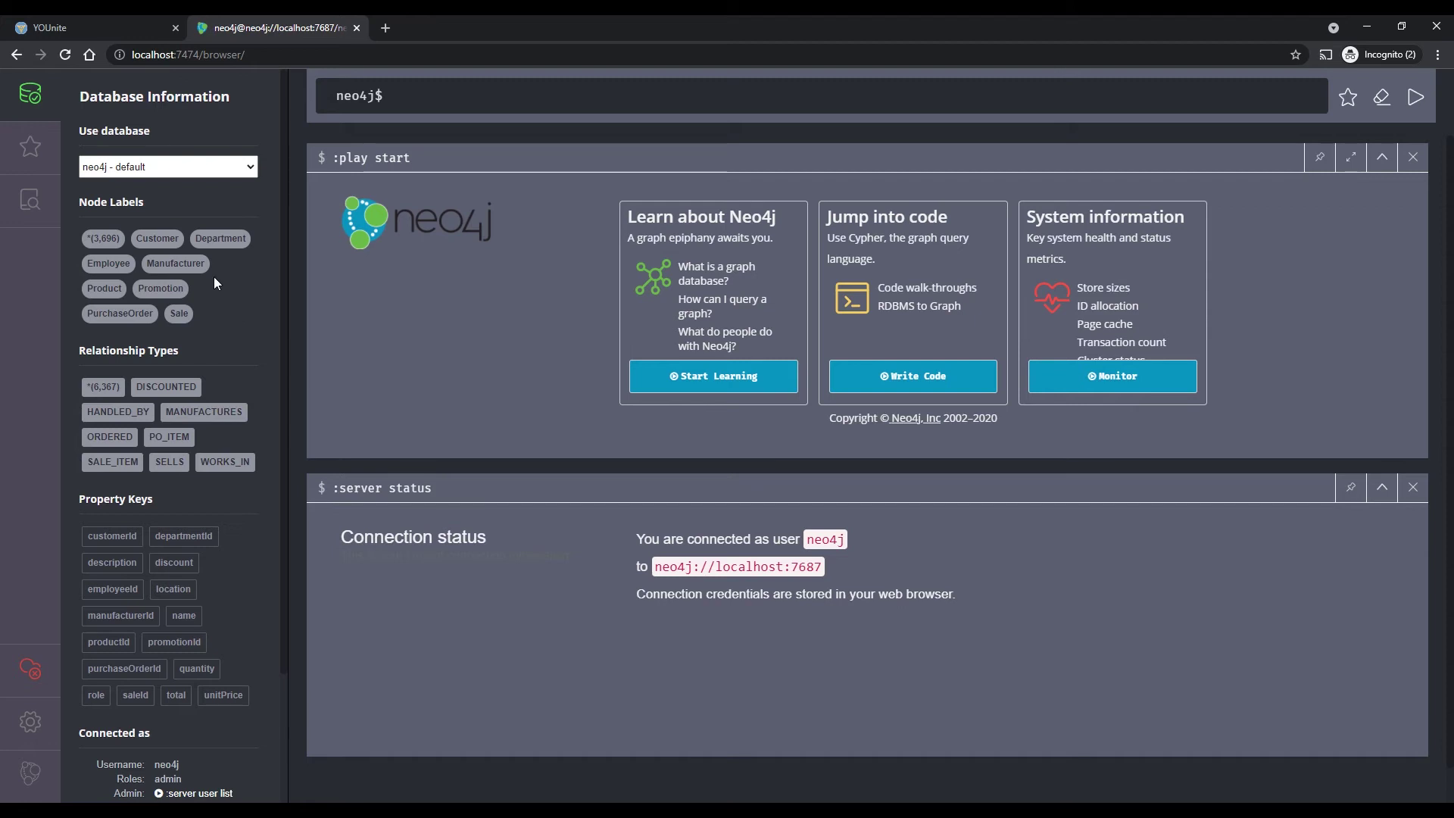
left_click(224, 239)
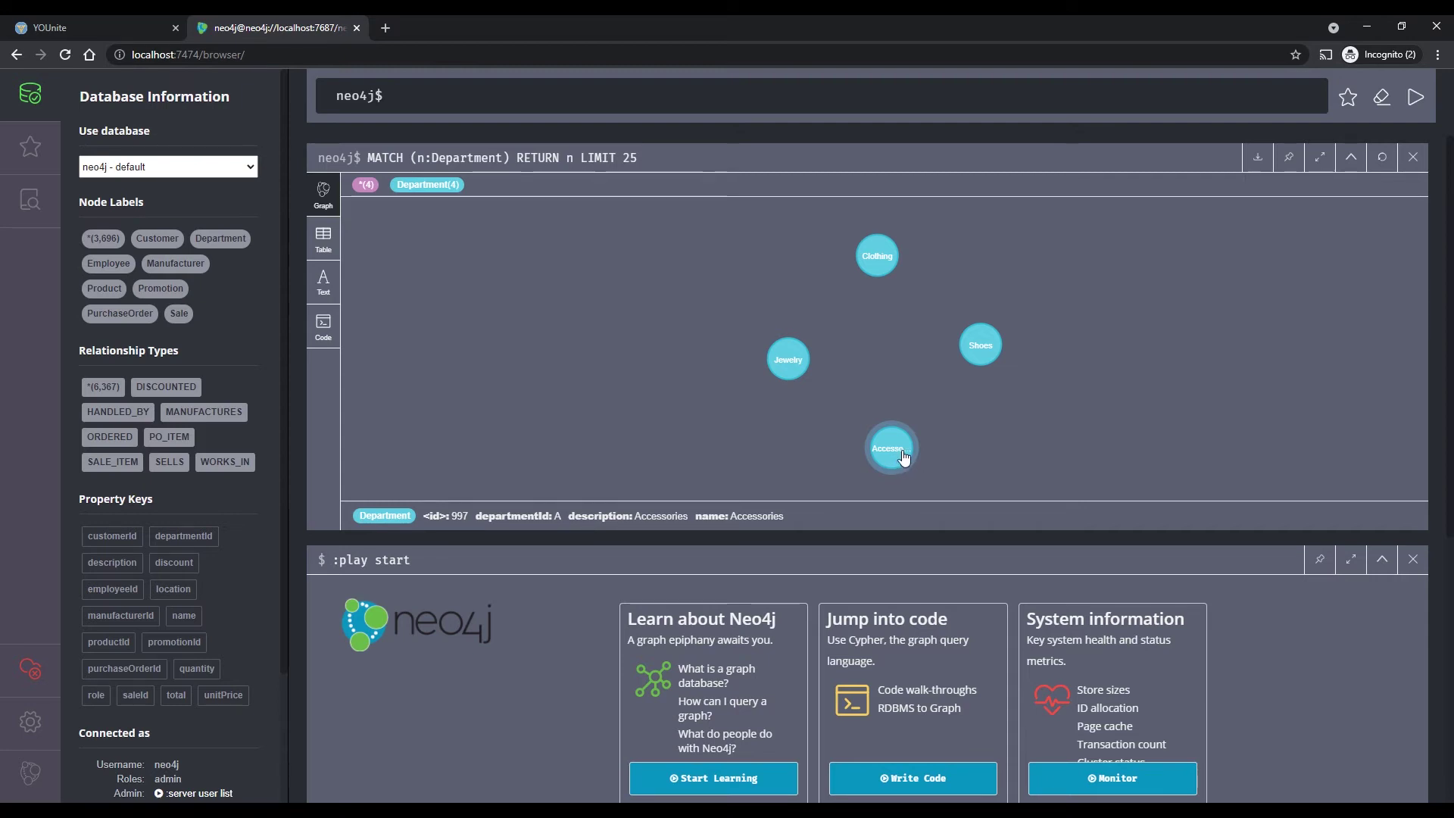
left_click(326, 247)
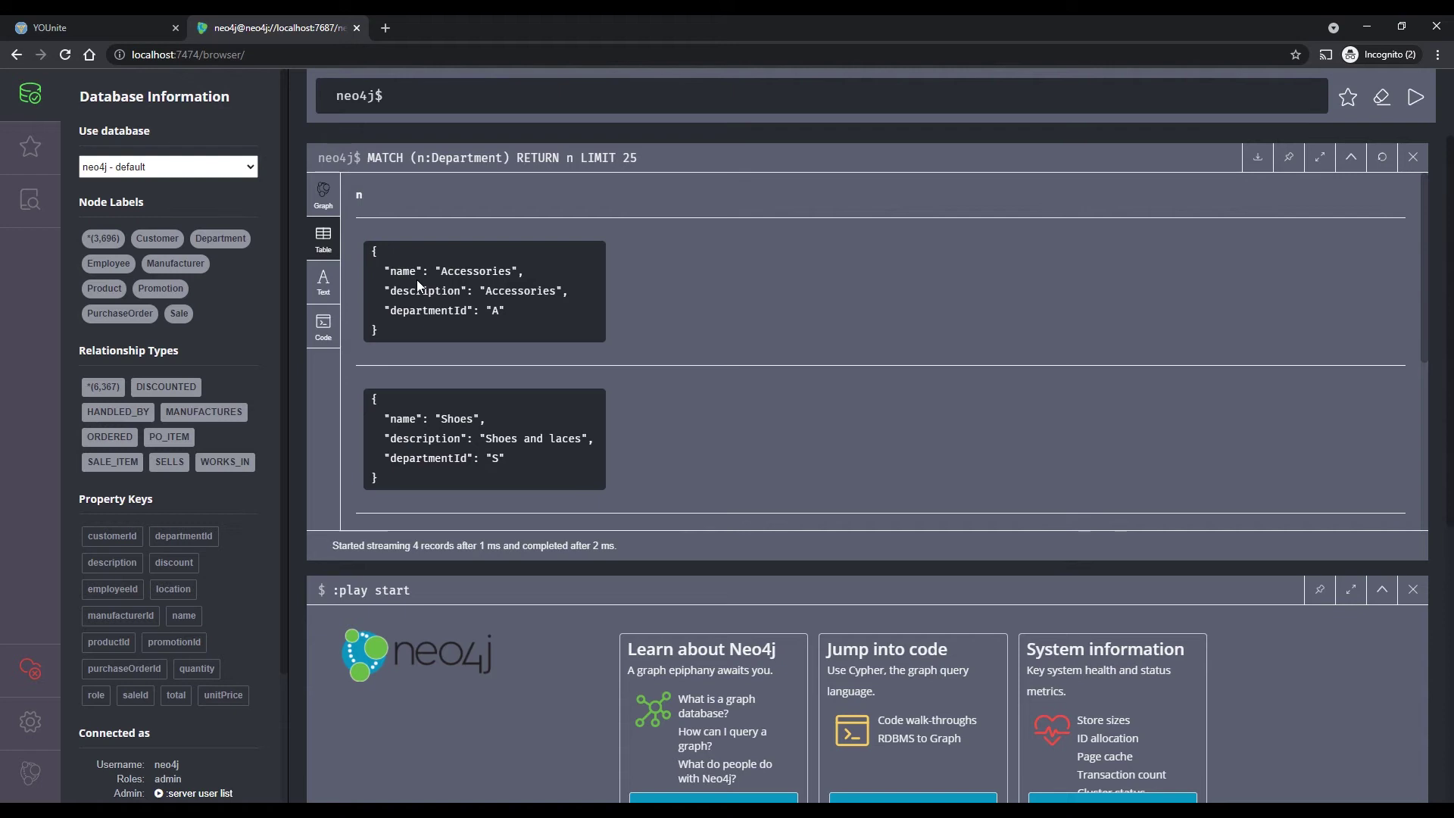
Query the WORKS_IN relationships, display them as a graph and inspect the Jewelry department node.
left_click(225, 462)
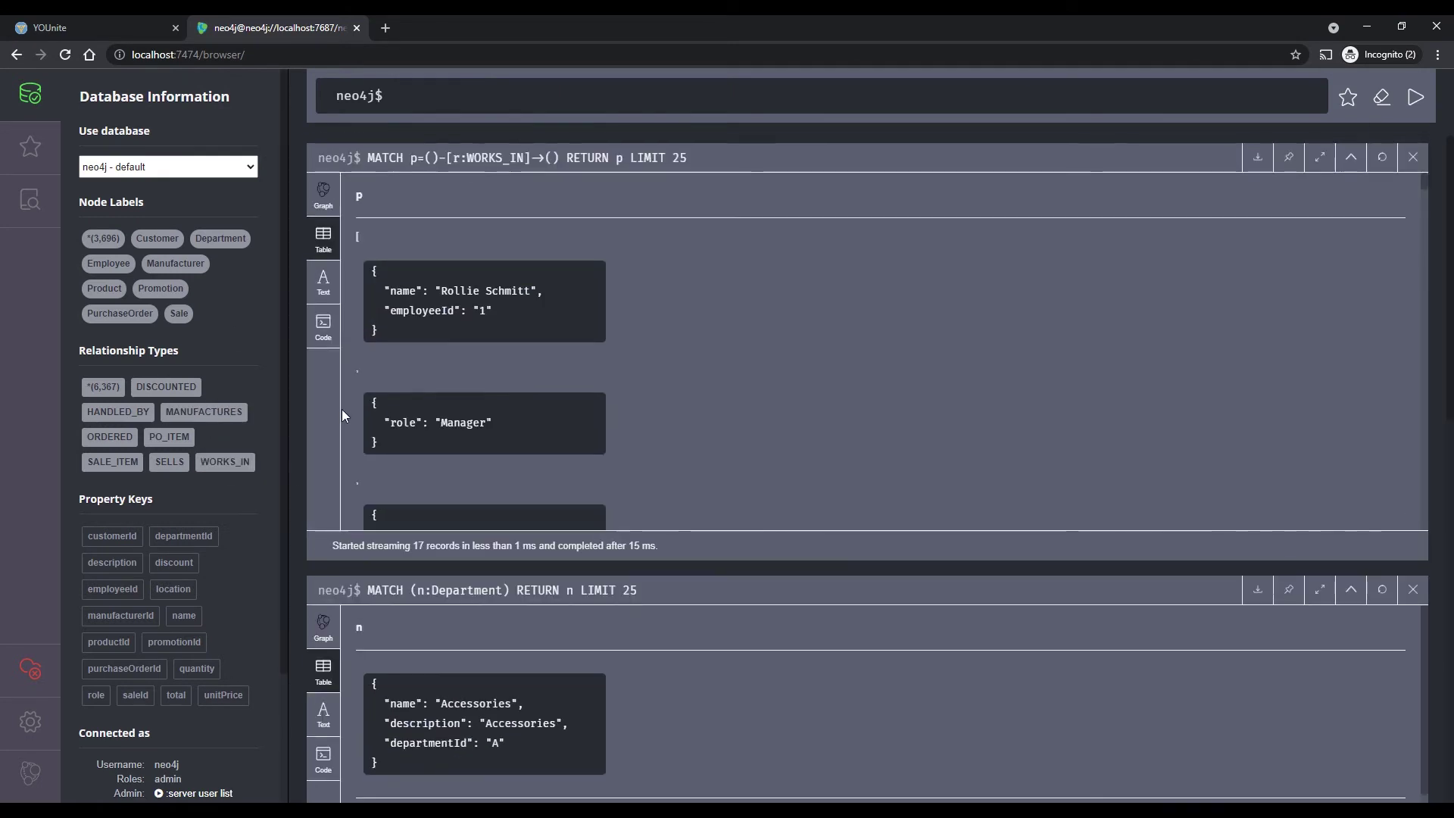
left_click(323, 193)
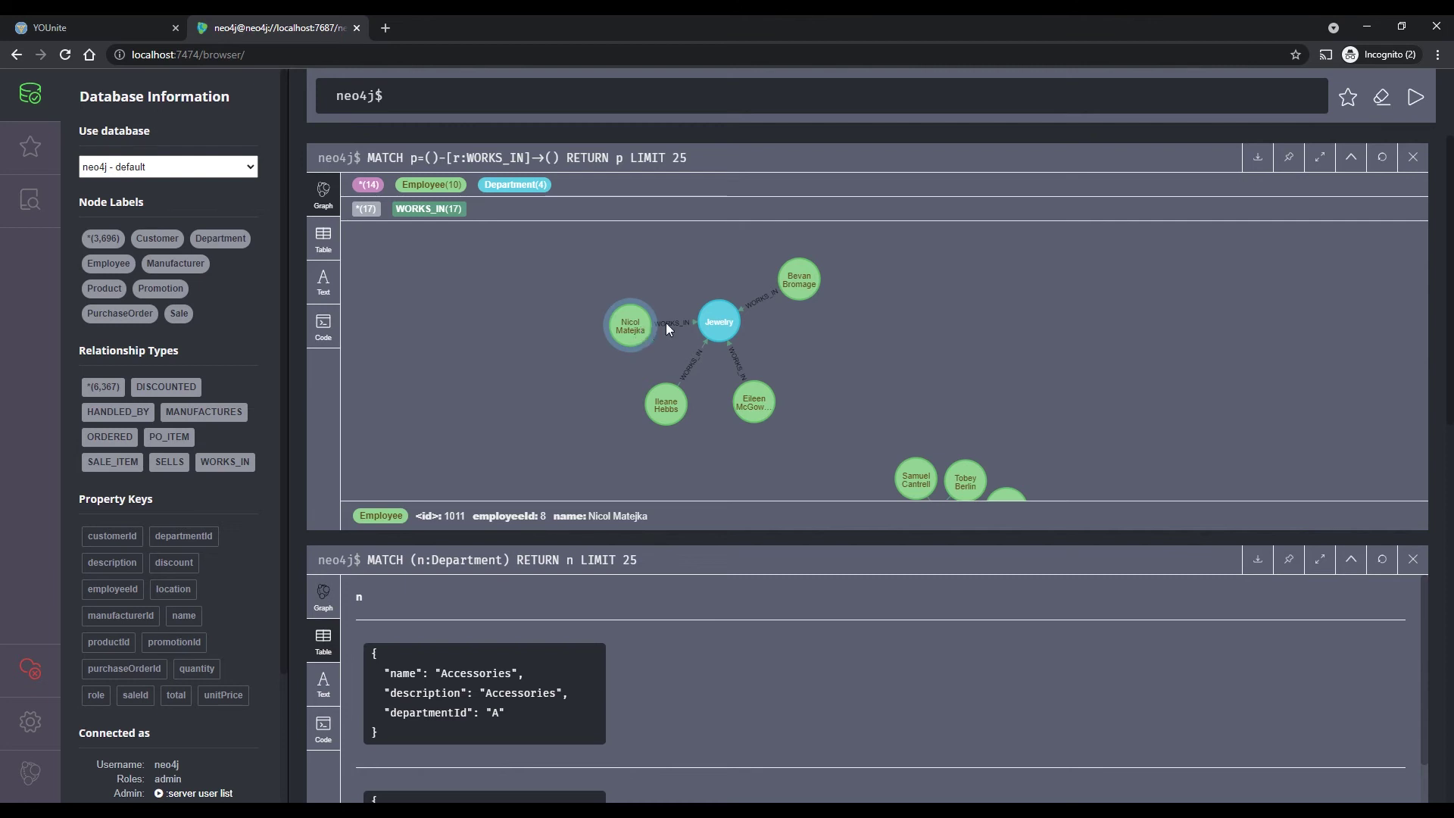
mouse_move(665, 327)
mouse_move(745, 331)
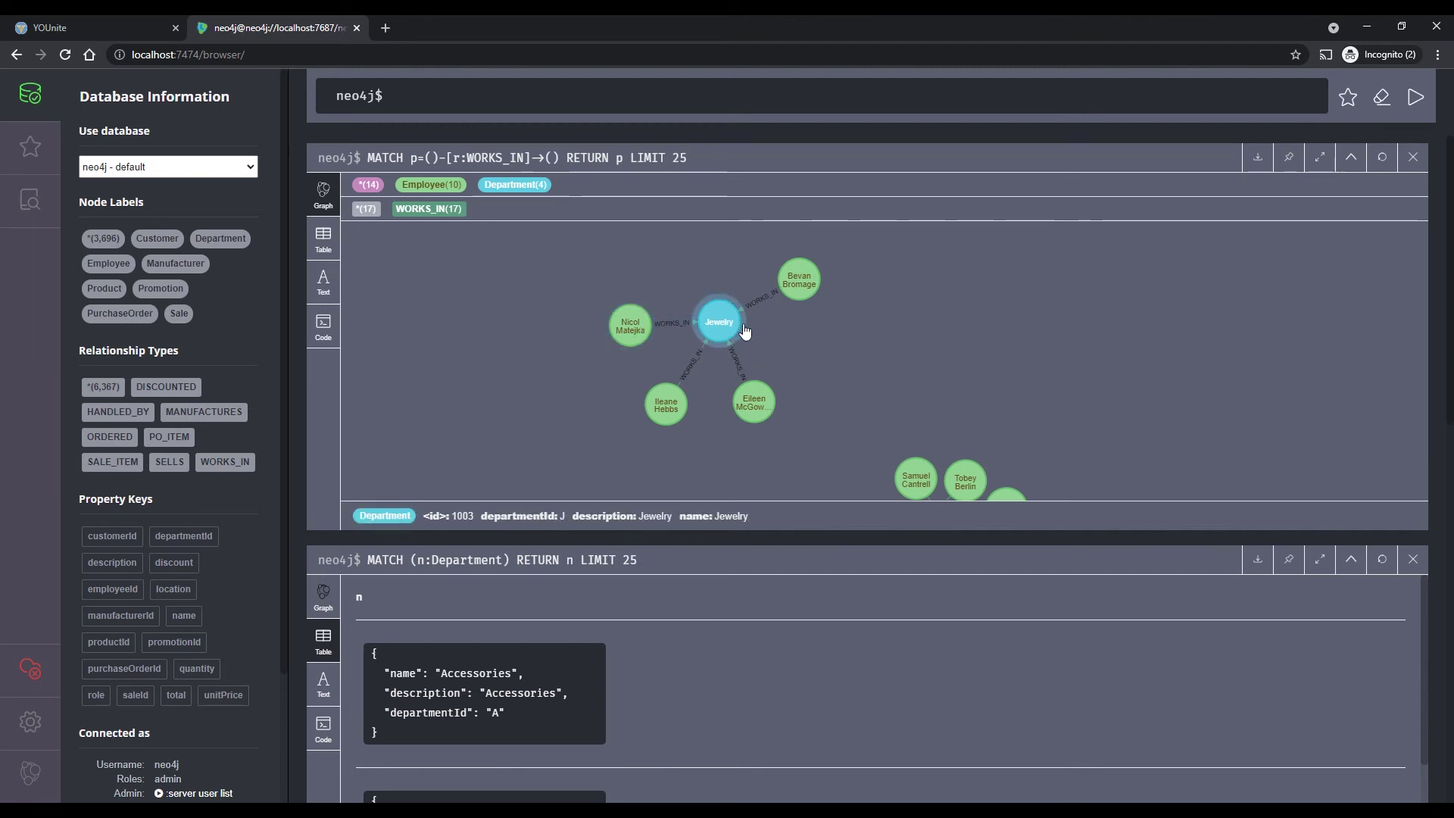
Examine the Shoes department cluster in the WORKS_IN graph and the employee relationships around the Jewelry department.
left_click_drag(891, 366, 855, 256)
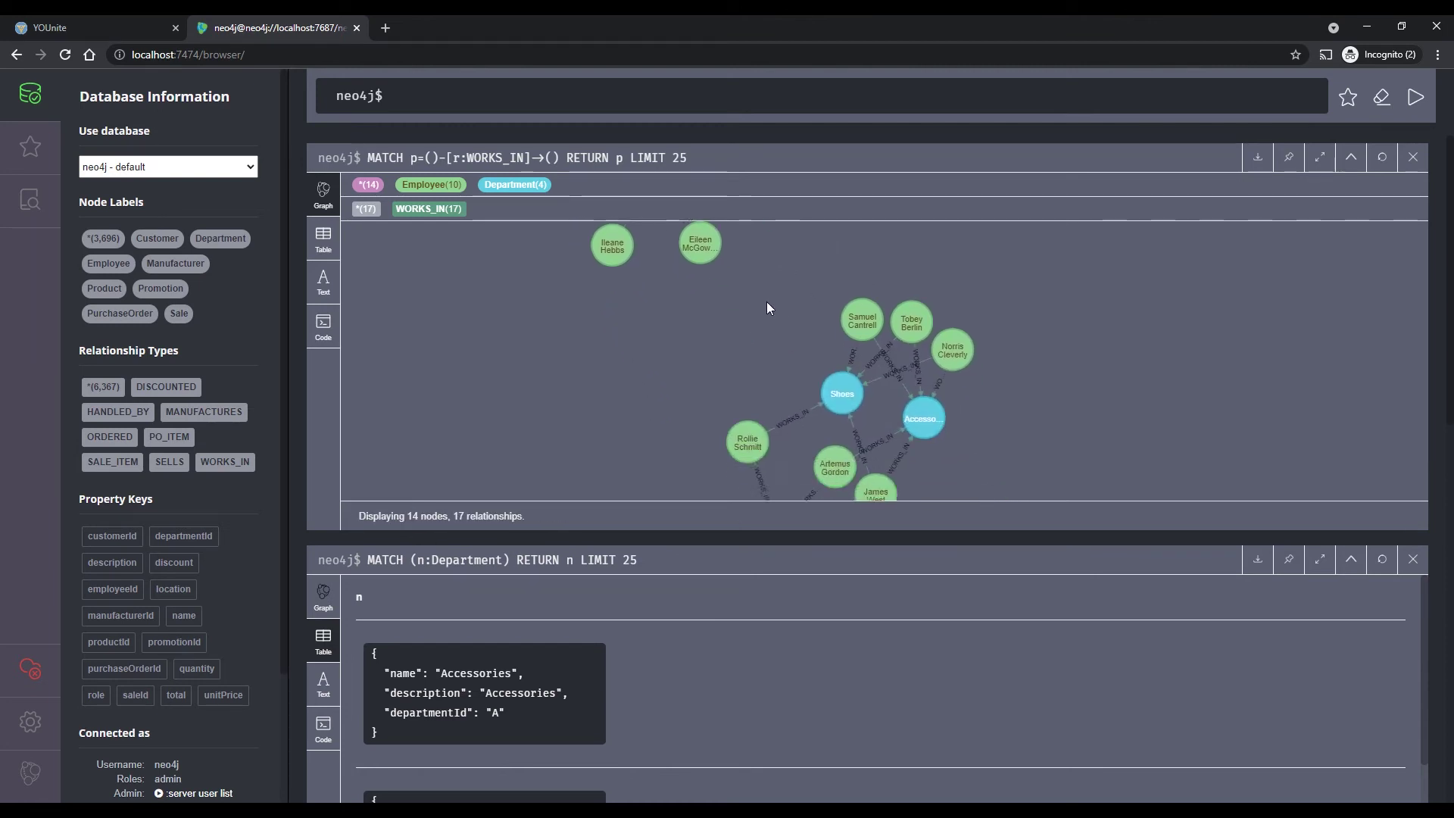
left_click_drag(767, 307, 743, 263)
mouse_move(817, 334)
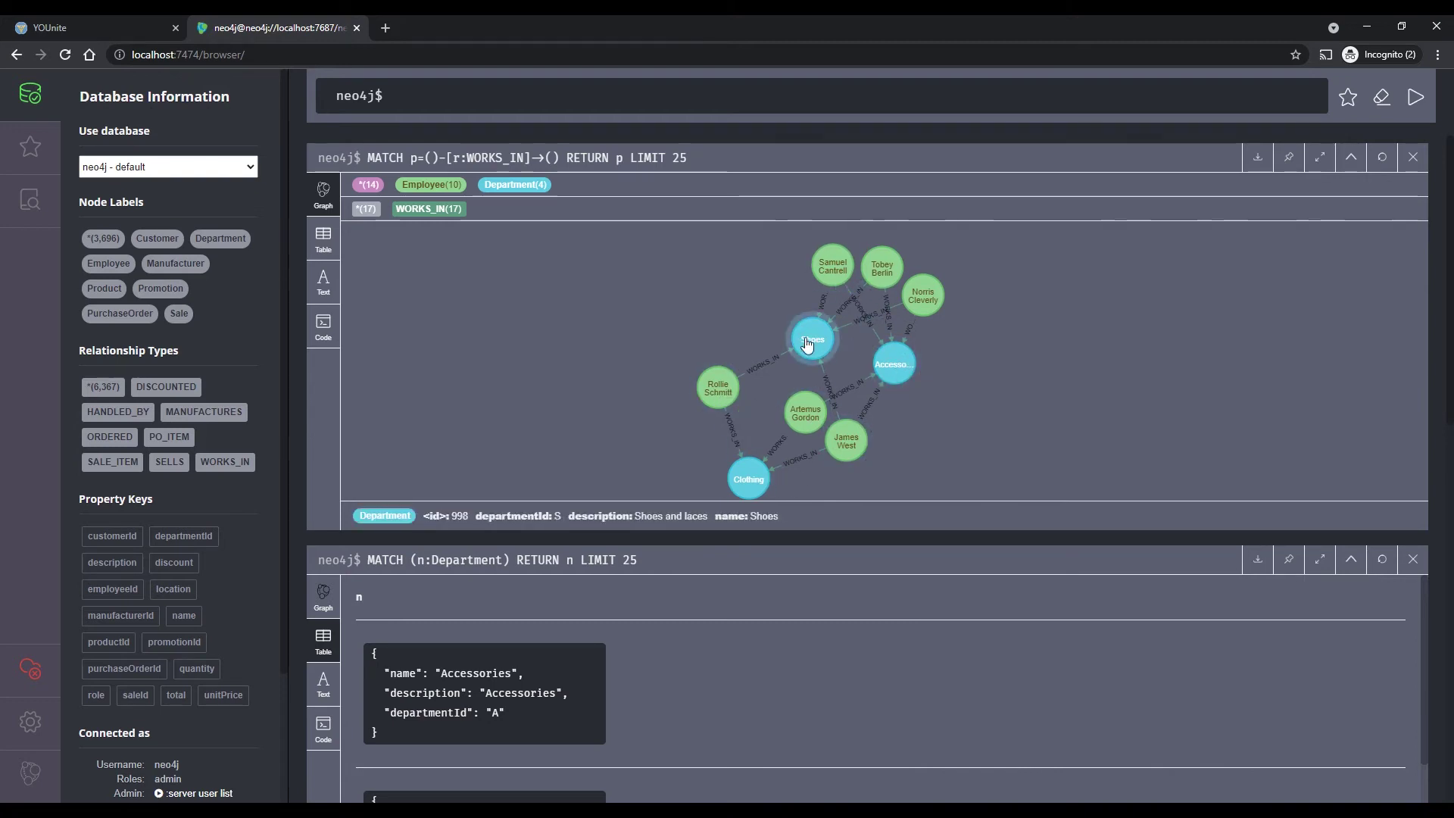
left_click_drag(642, 278, 778, 425)
left_click_drag(578, 341, 577, 431)
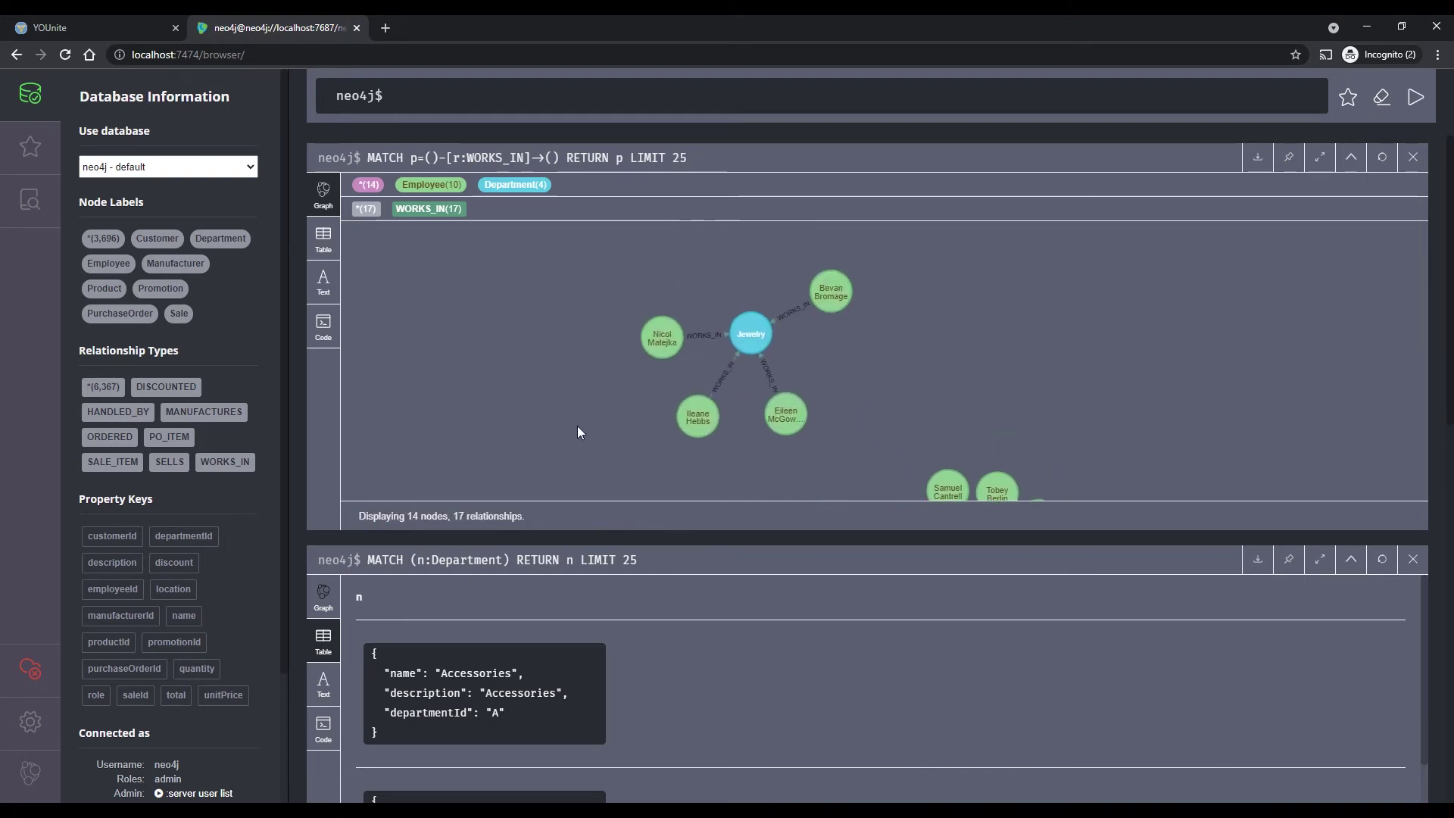
mouse_move(709, 339)
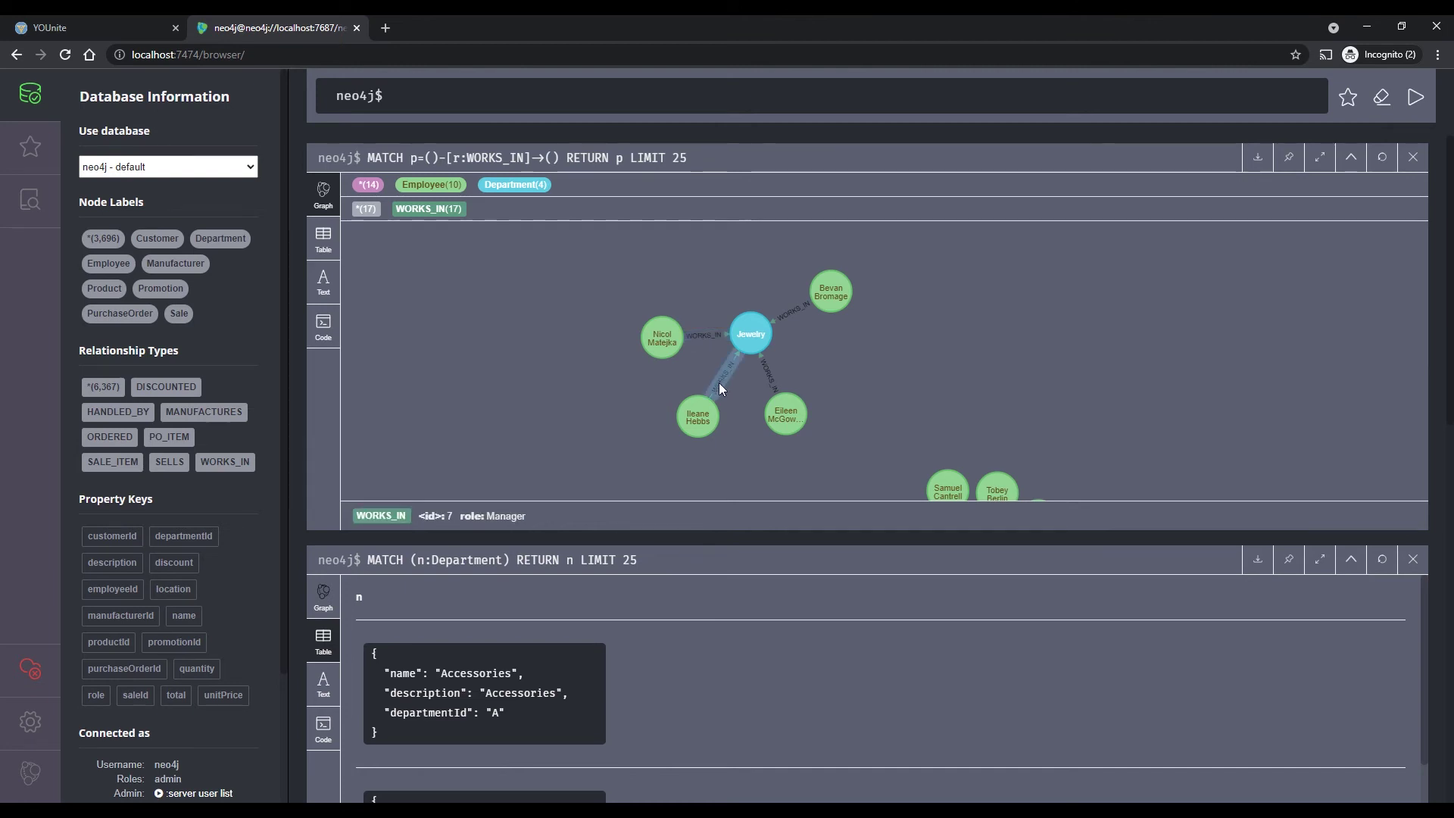
Caption the WORKS_IN relationships by role and spread the employee nodes around Jewelry so the captions are readable.
left_click(455, 210)
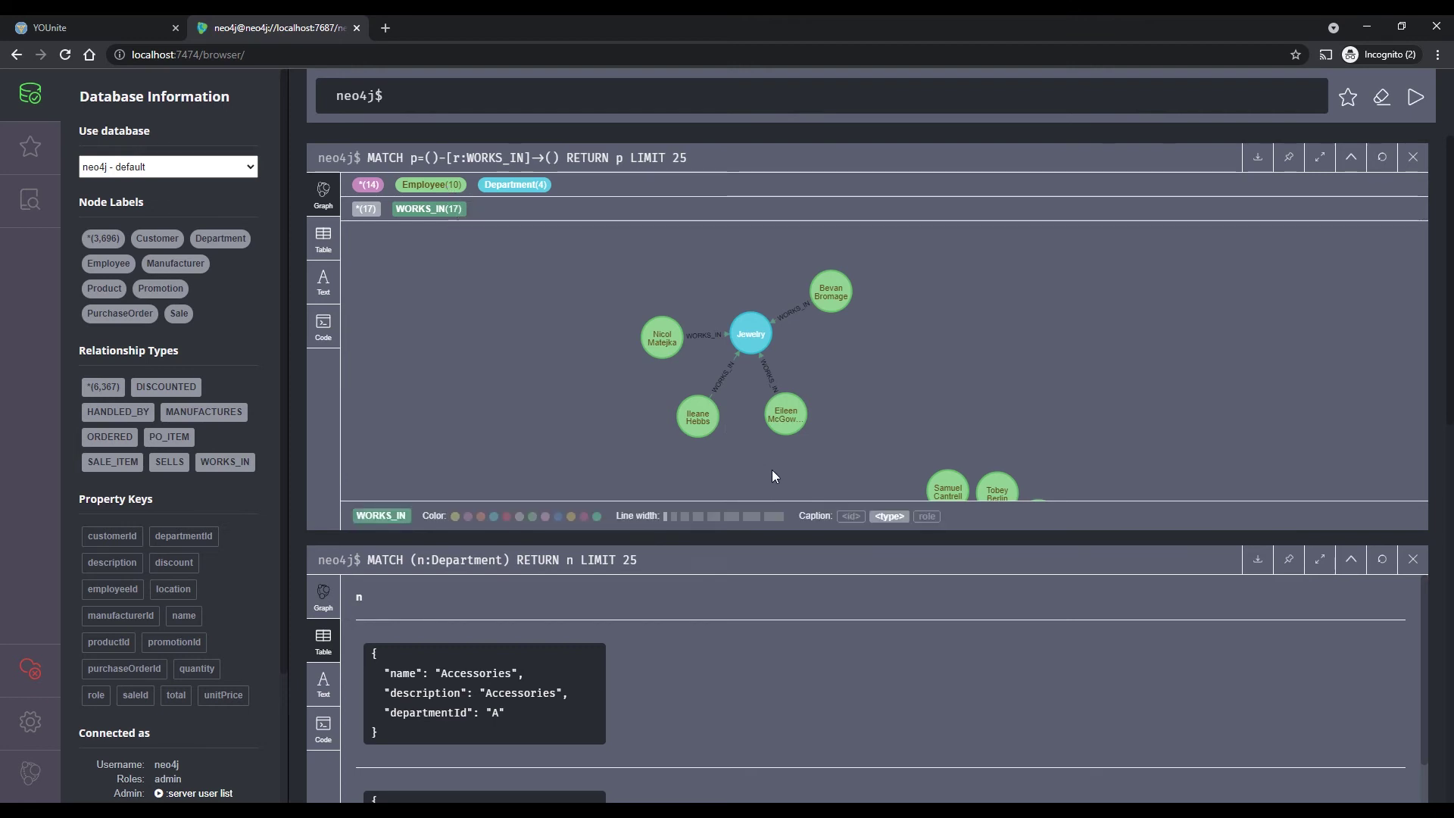
left_click(927, 517)
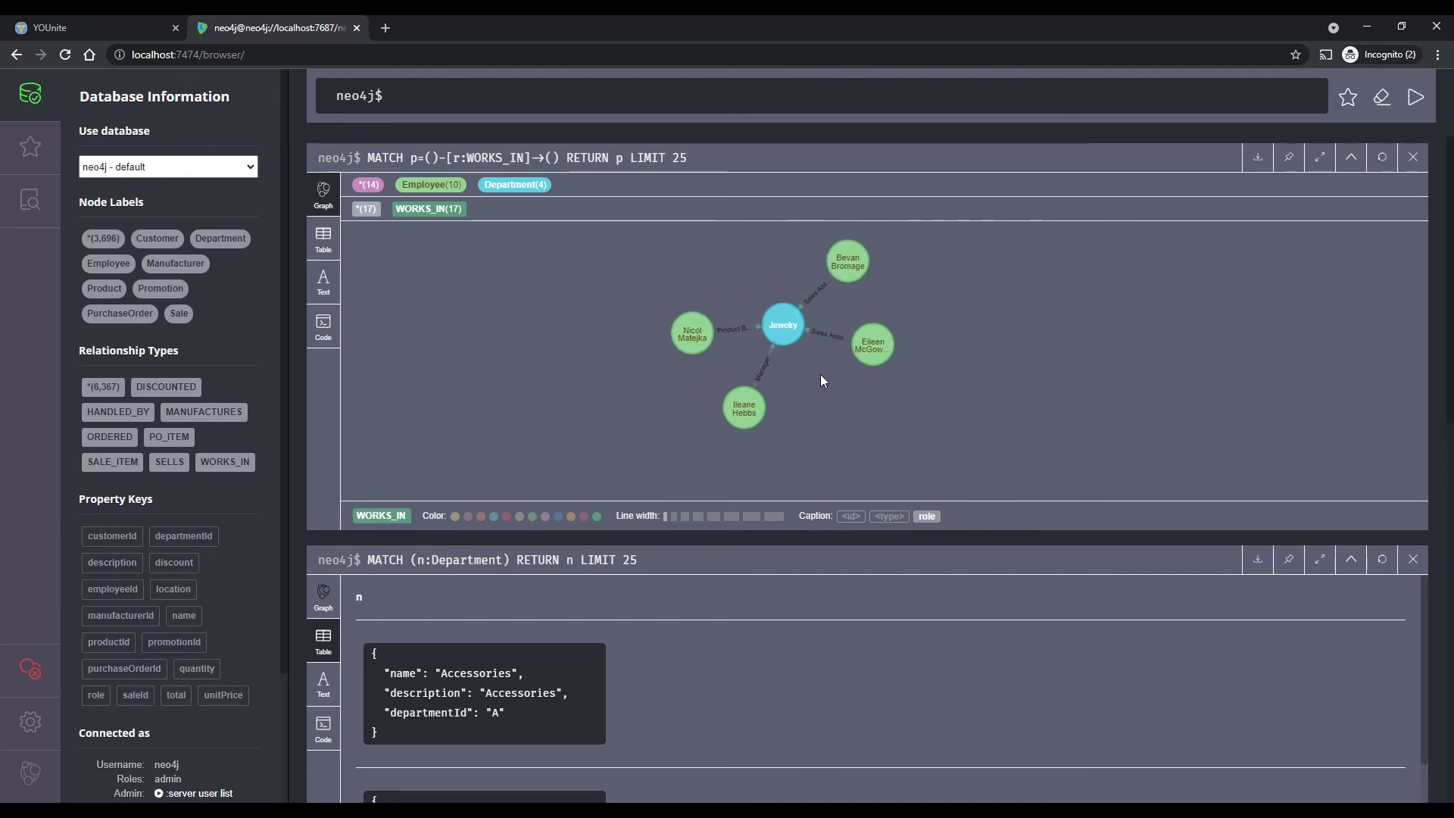
left_click(682, 341)
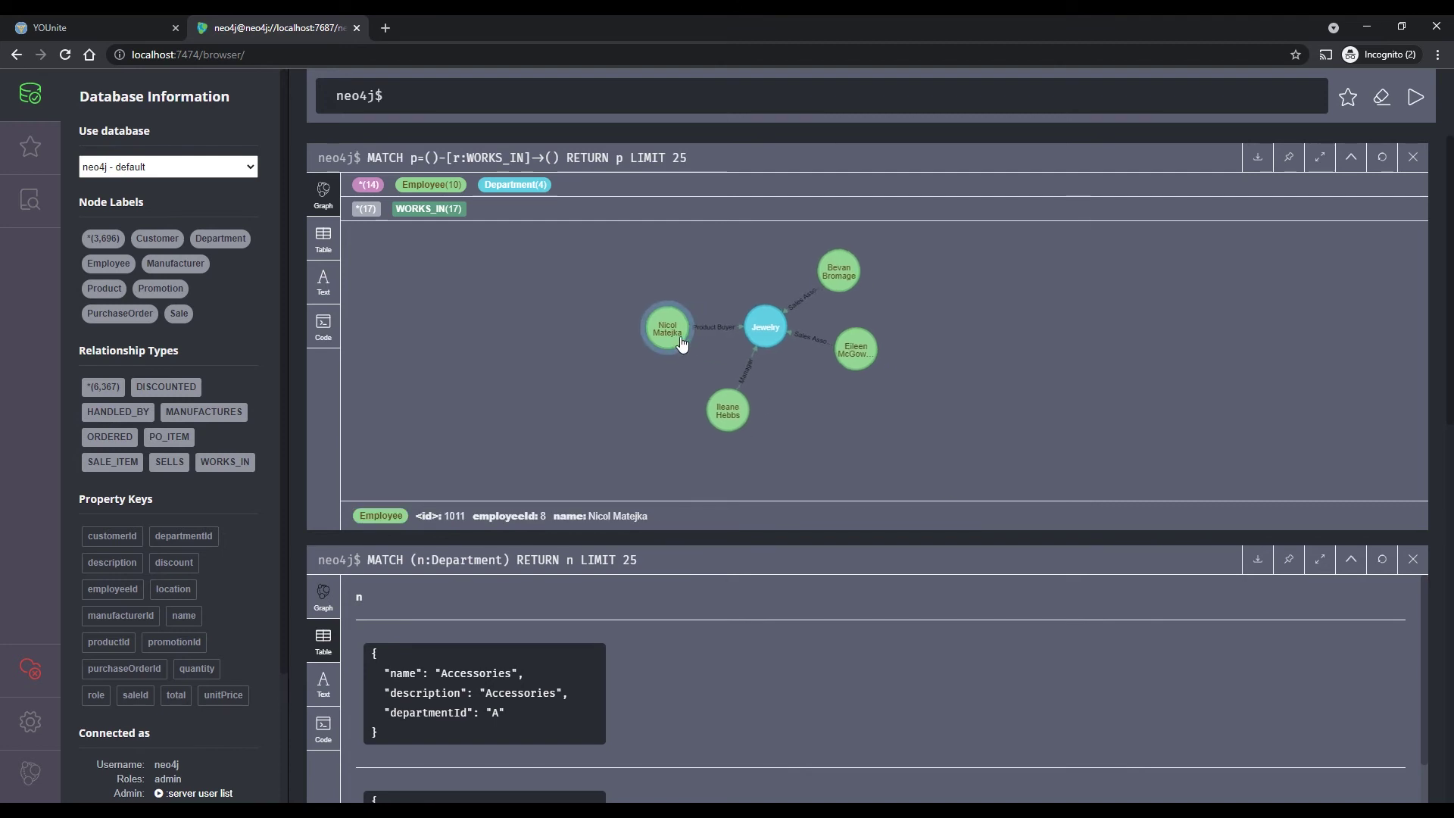
left_click_drag(870, 347, 914, 373)
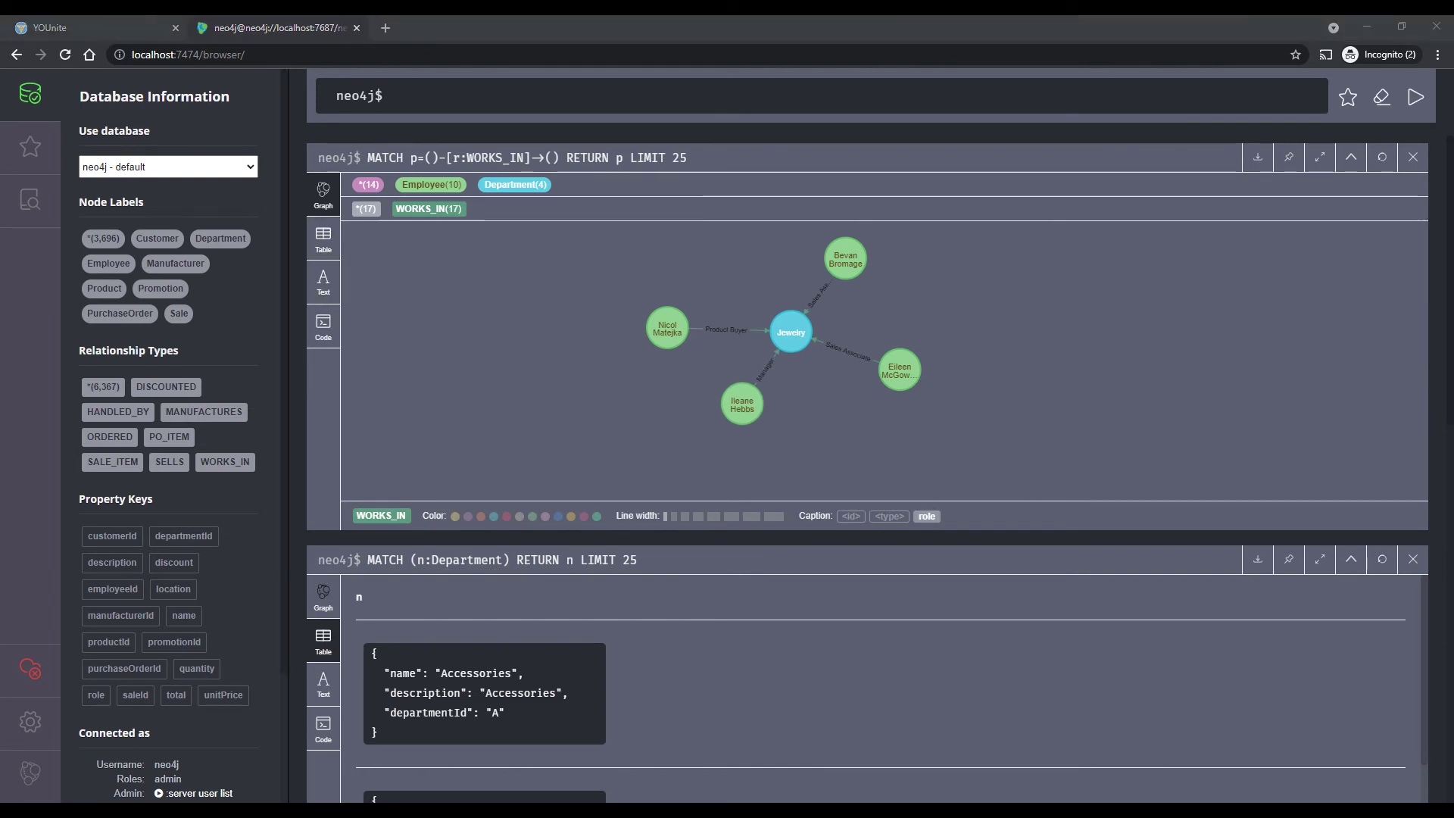
Run the query MATCH p=()-[:WORKS_IN|SELLS]-() RETURN p and show its graph in full screen.
left_click(632, 116)
type("MATCH p=()-[:WORKS_IN|SELLS]-() RETURN p")
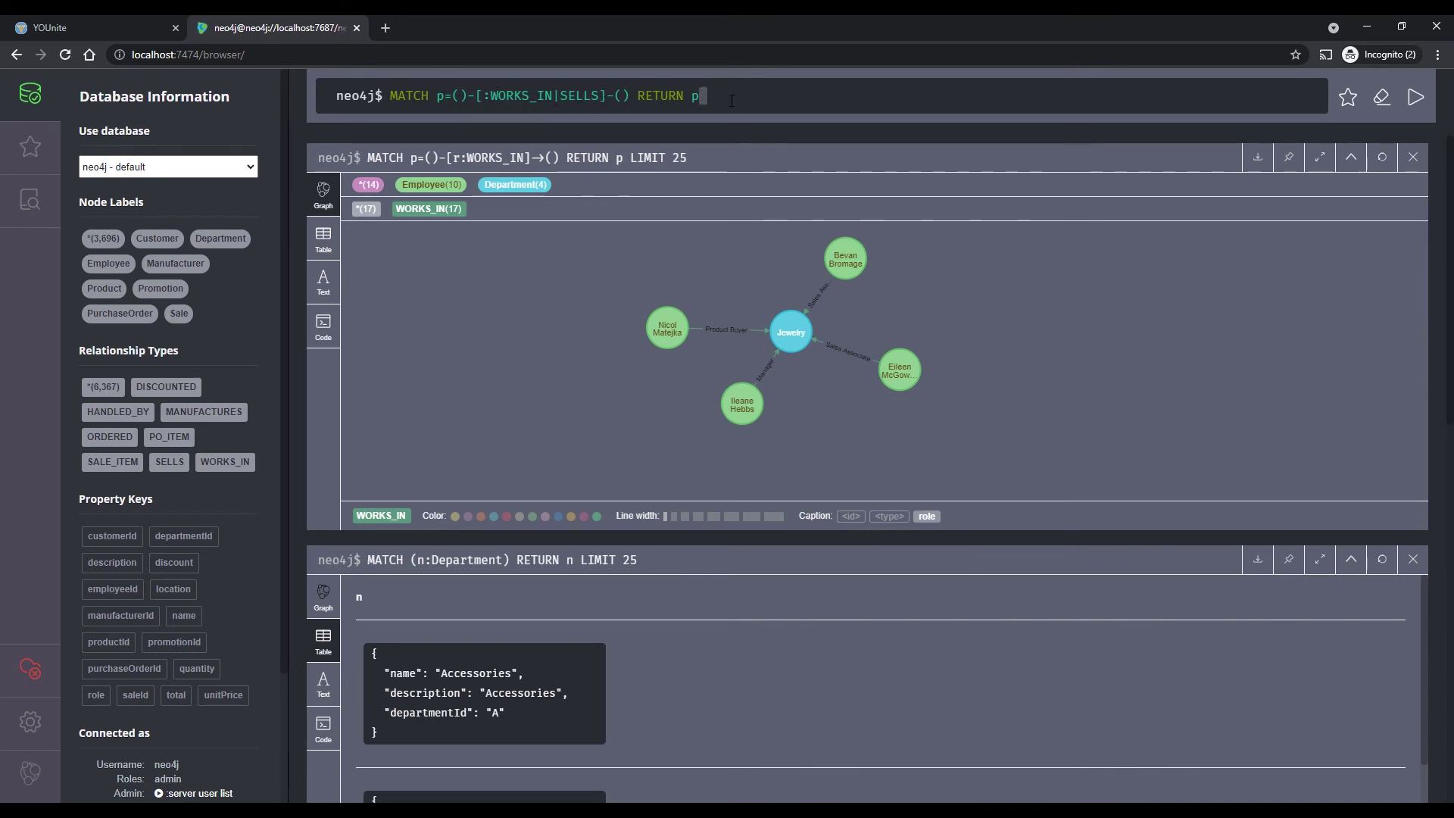
key("Return")
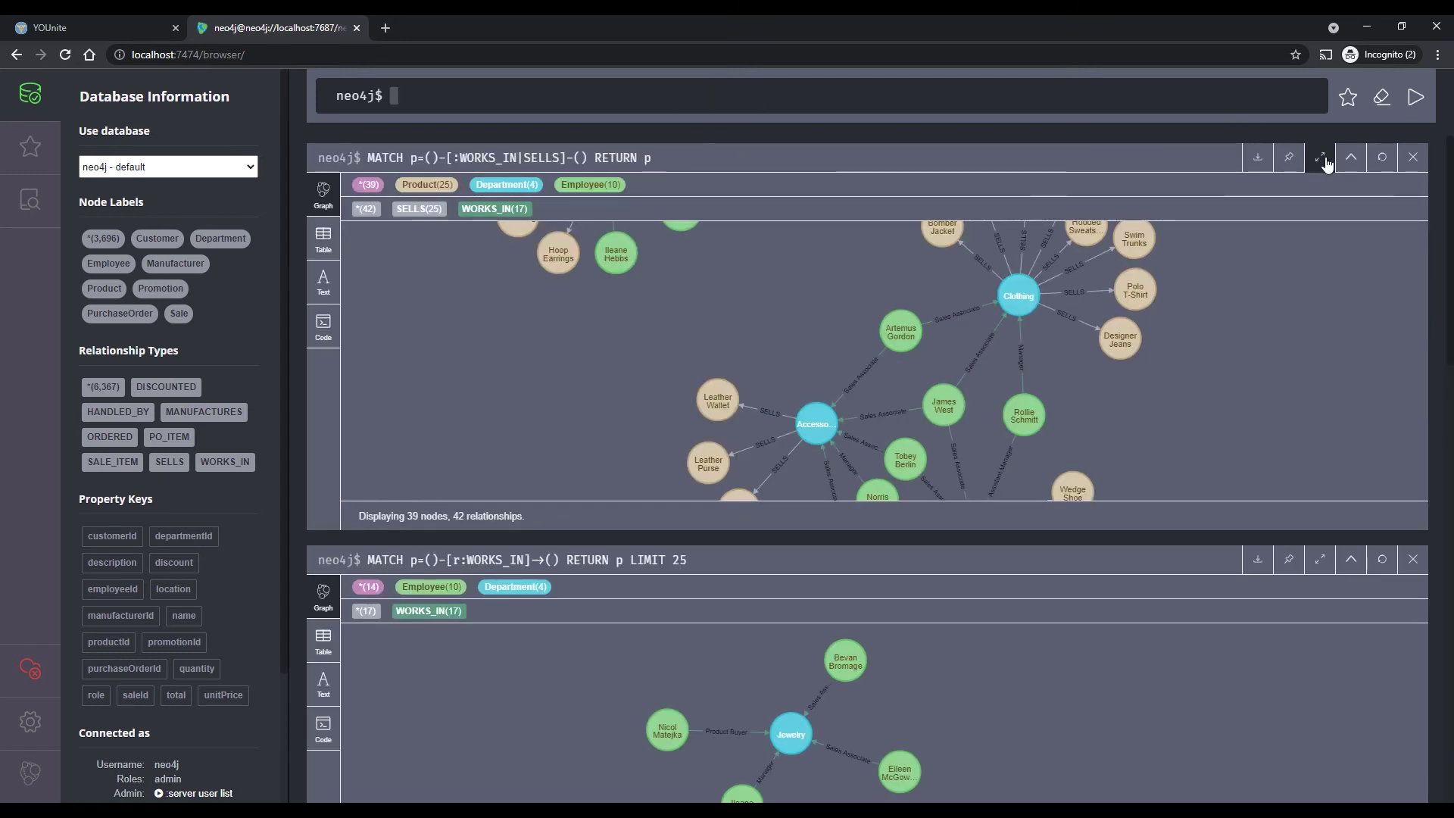
left_click(1320, 158)
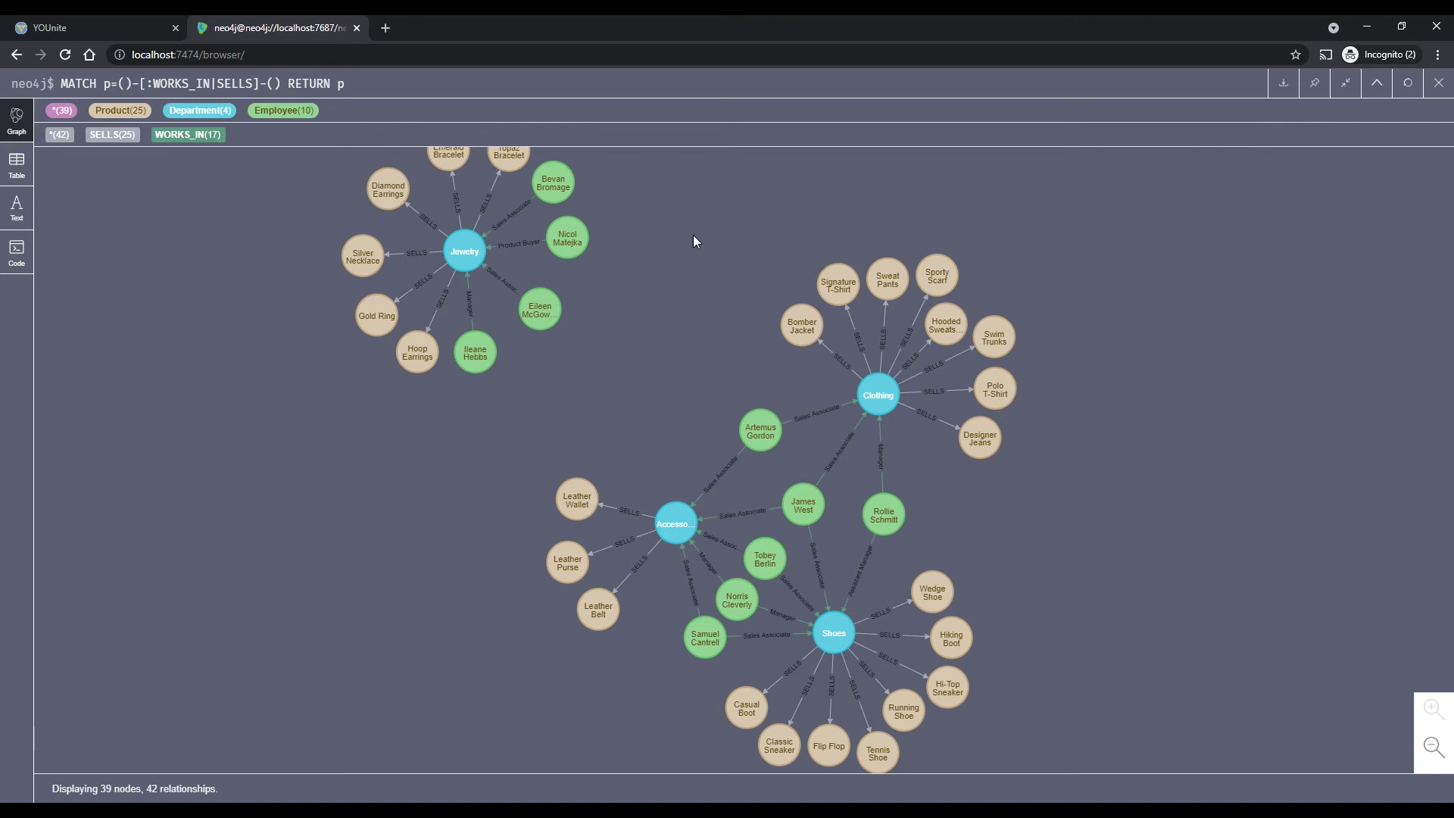
Examine the employees and products linked to Jewelry, and the employees shared between the Clothing, Accessories and Shoes departments.
left_click_drag(696, 238, 717, 275)
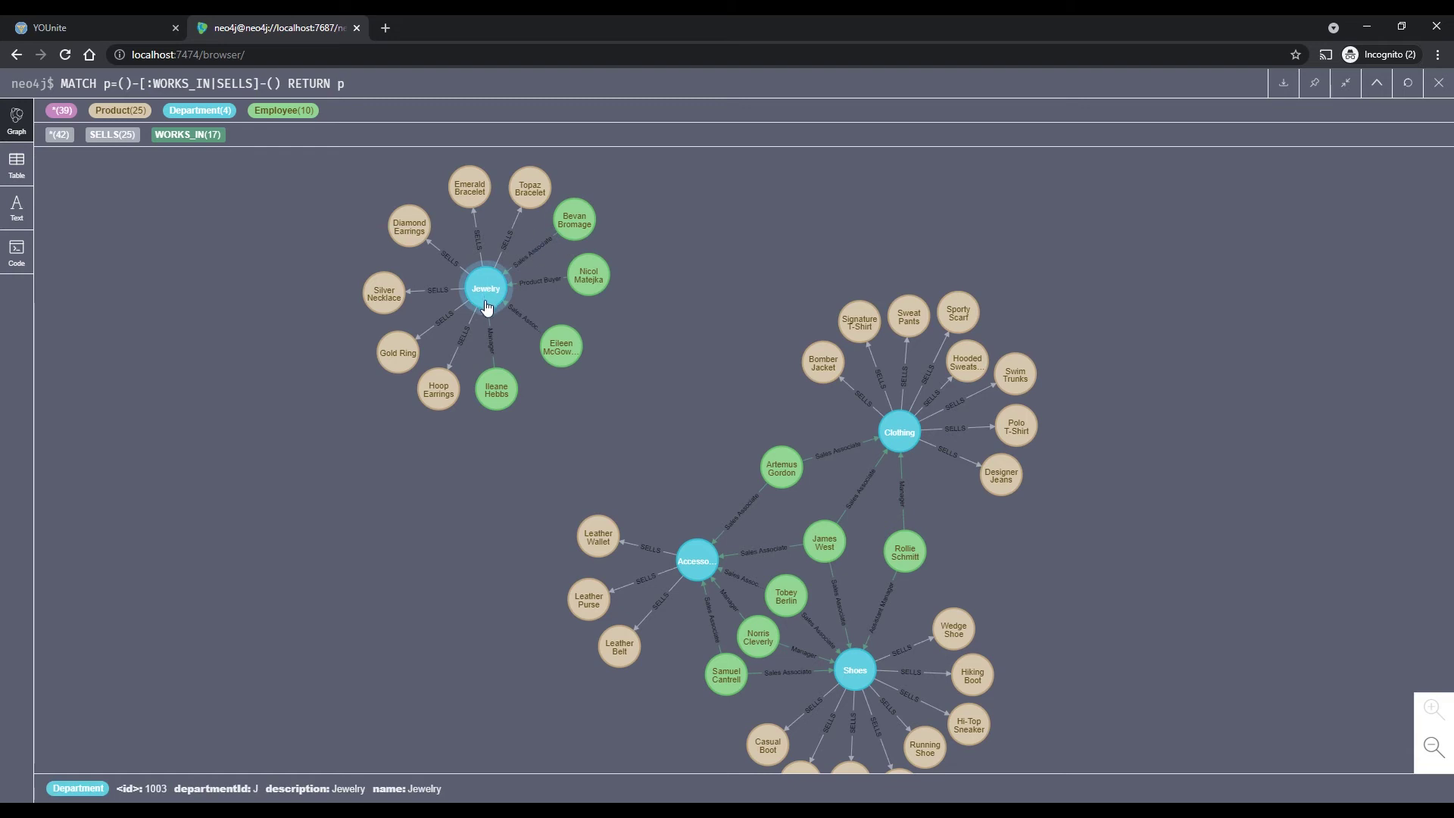
mouse_move(554, 238)
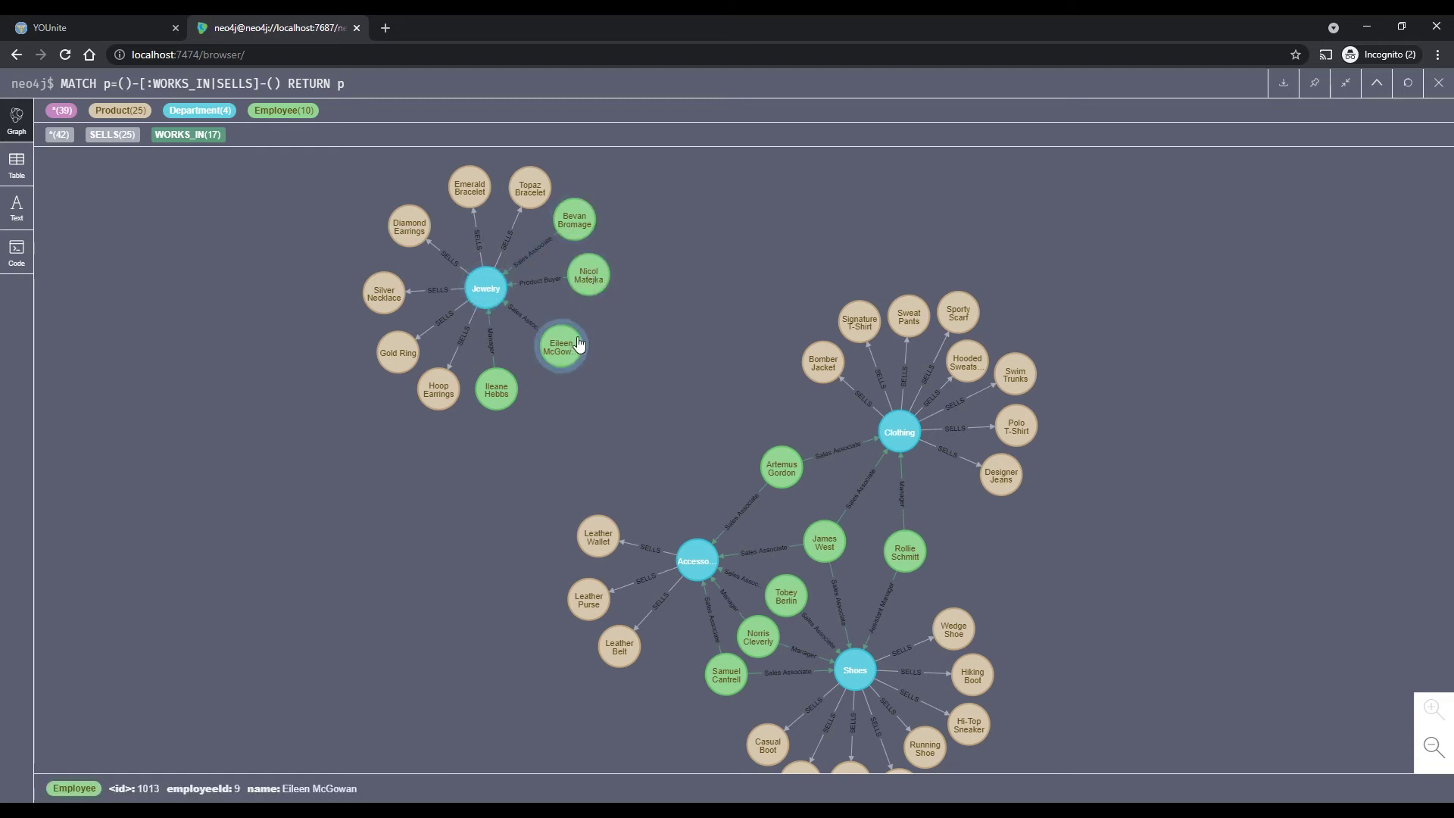
mouse_move(499, 391)
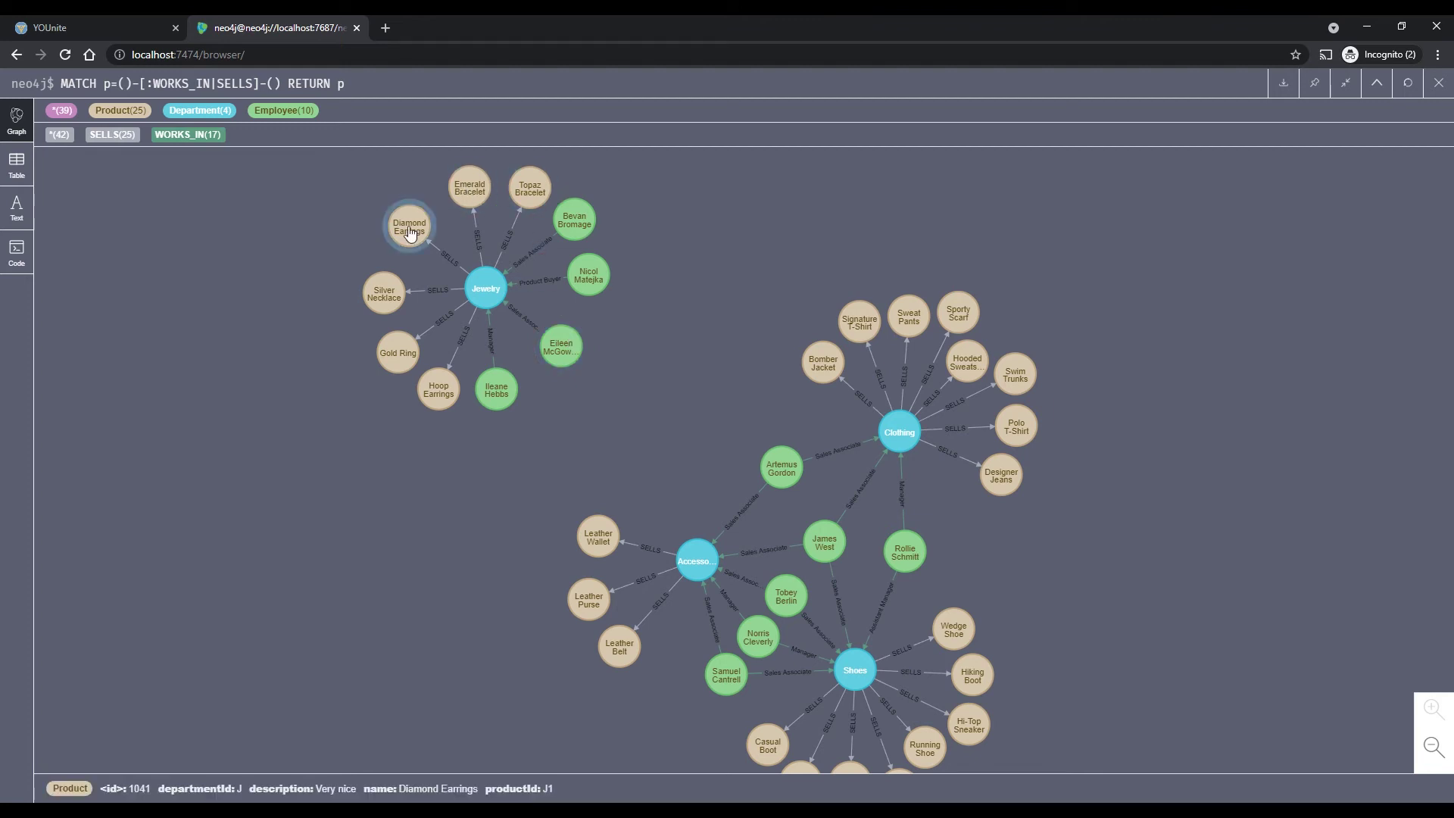
mouse_move(384, 297)
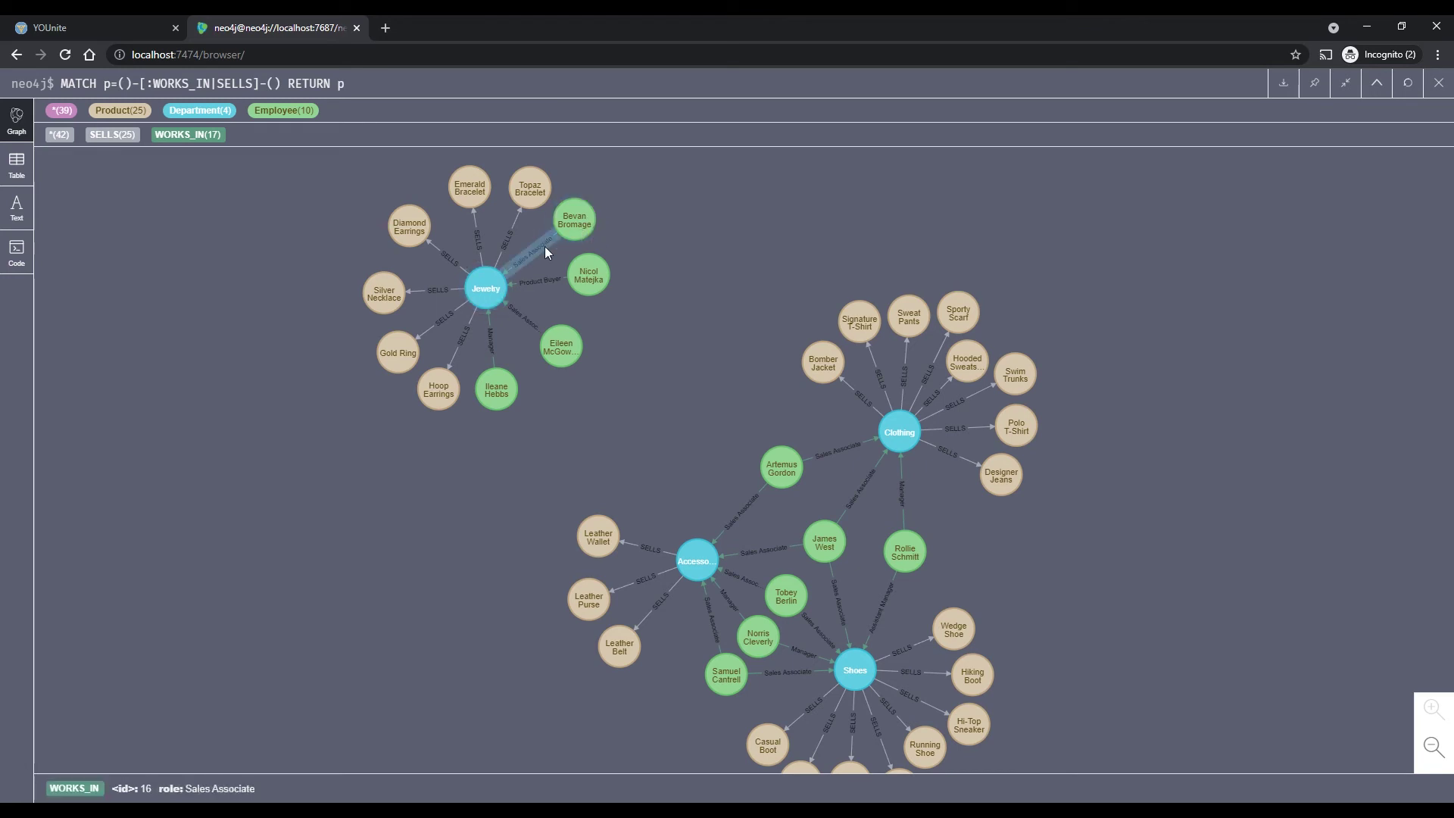
mouse_move(490, 290)
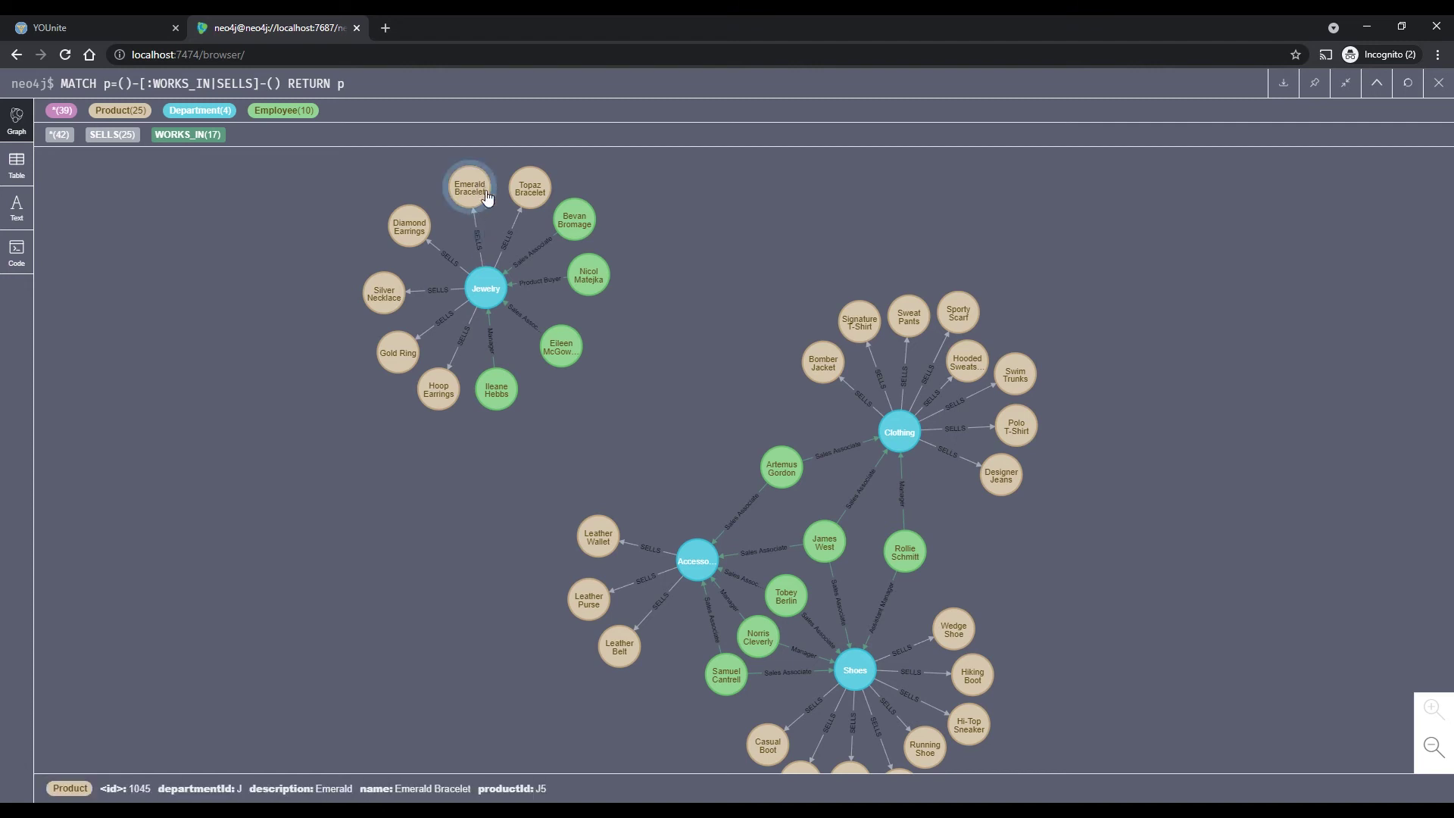
left_click_drag(734, 361, 674, 262)
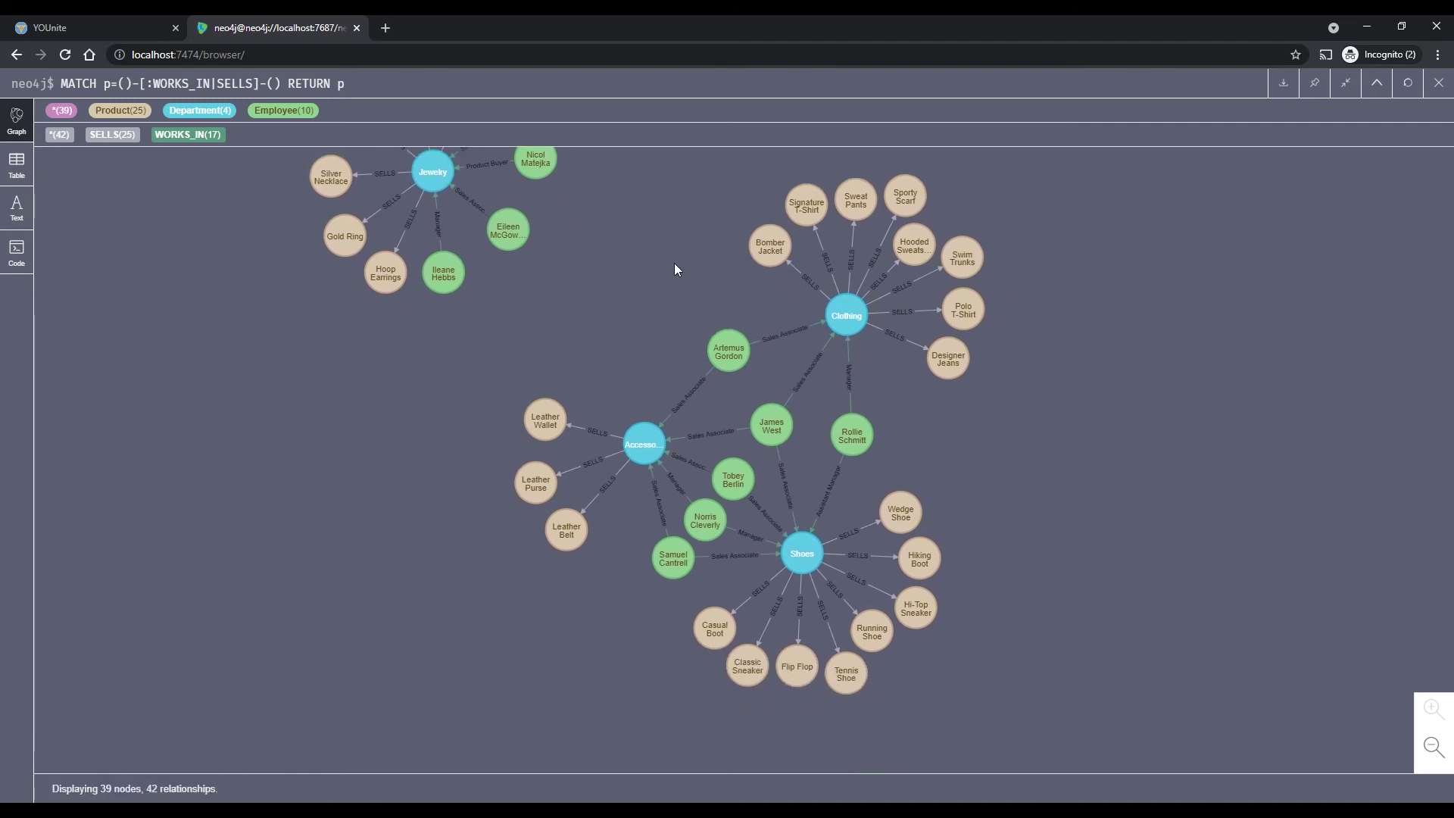
mouse_move(784, 331)
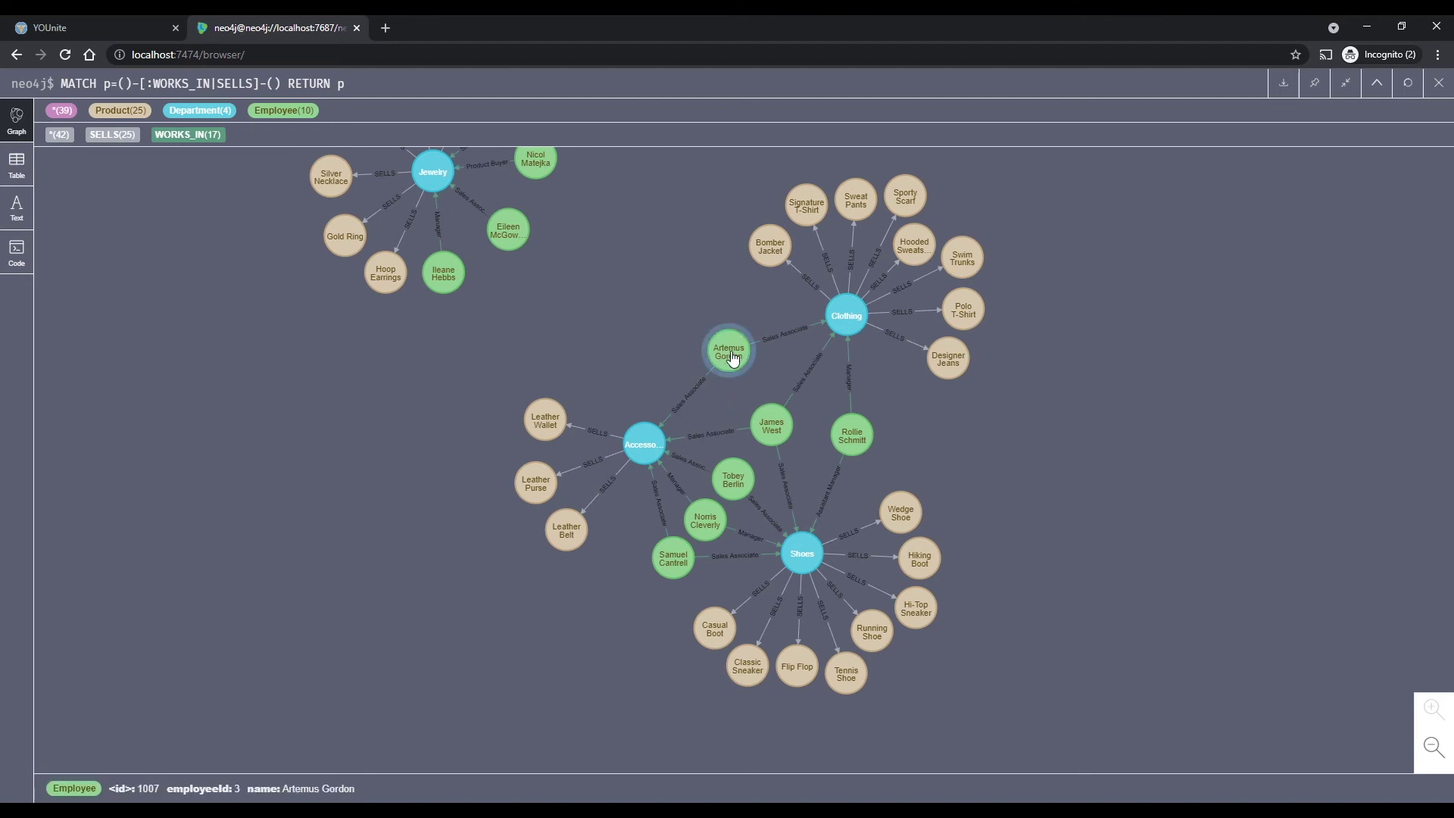
mouse_move(746, 347)
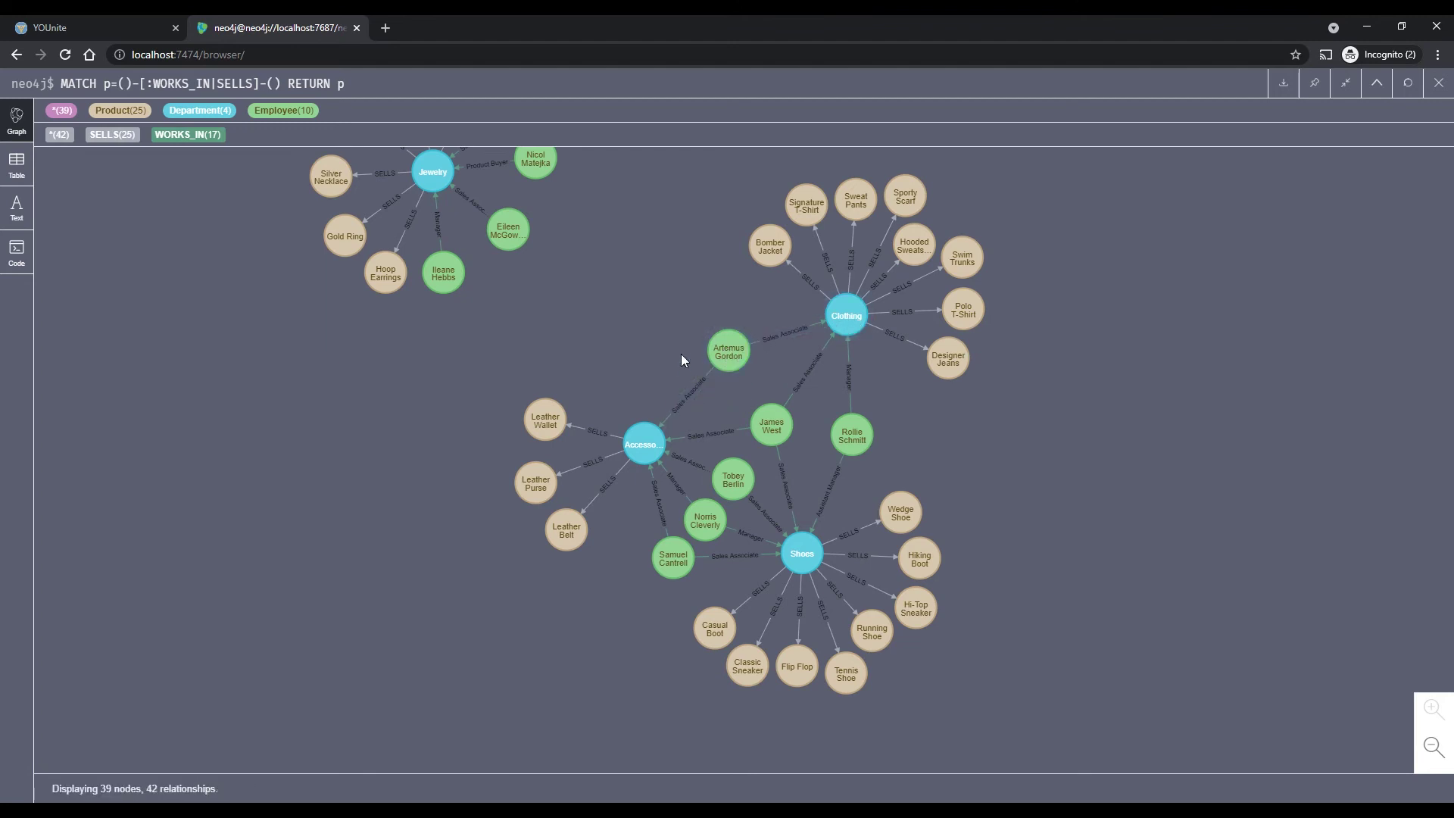
left_click_drag(642, 311, 657, 358)
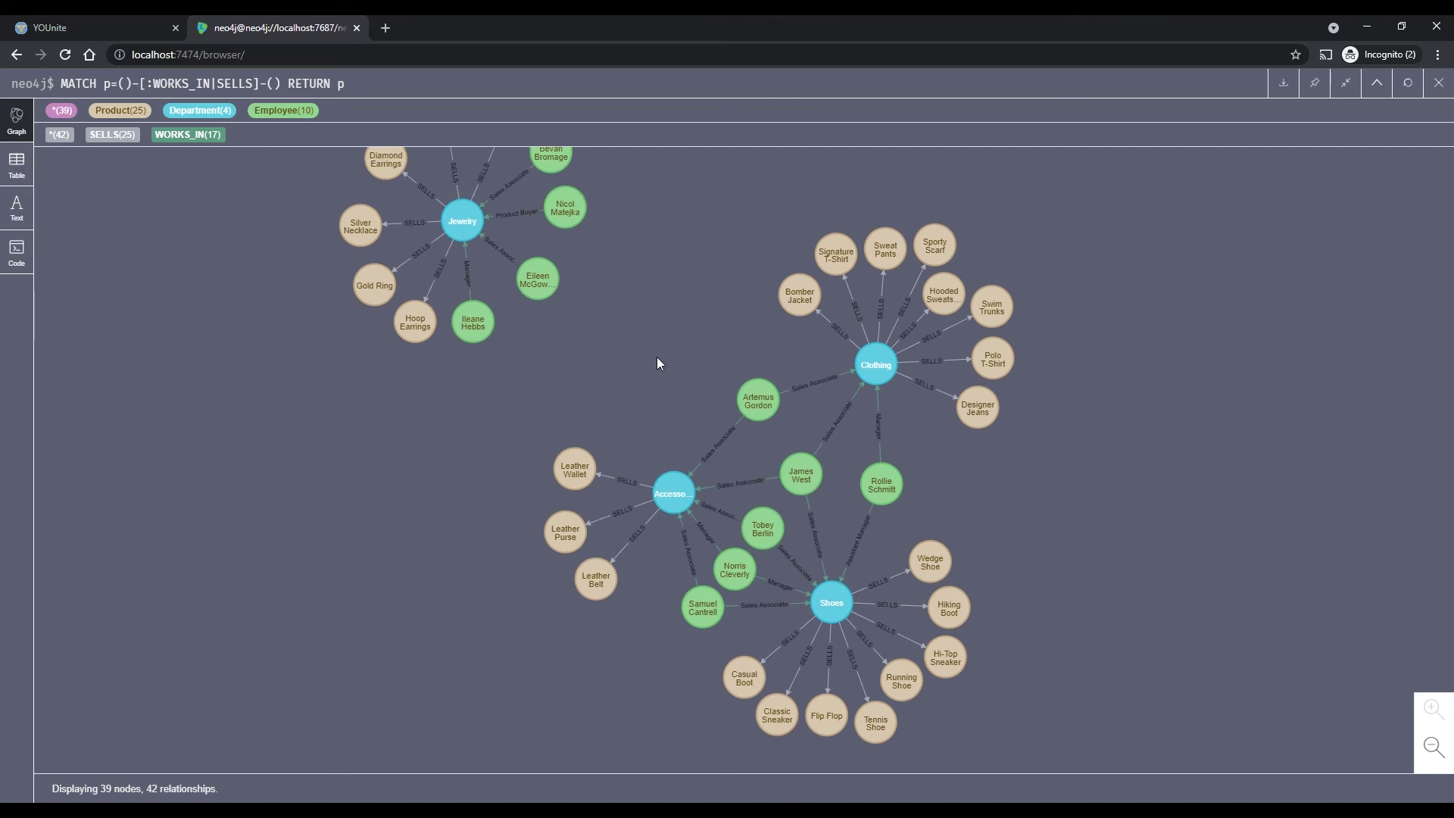
left_click_drag(703, 289, 712, 303)
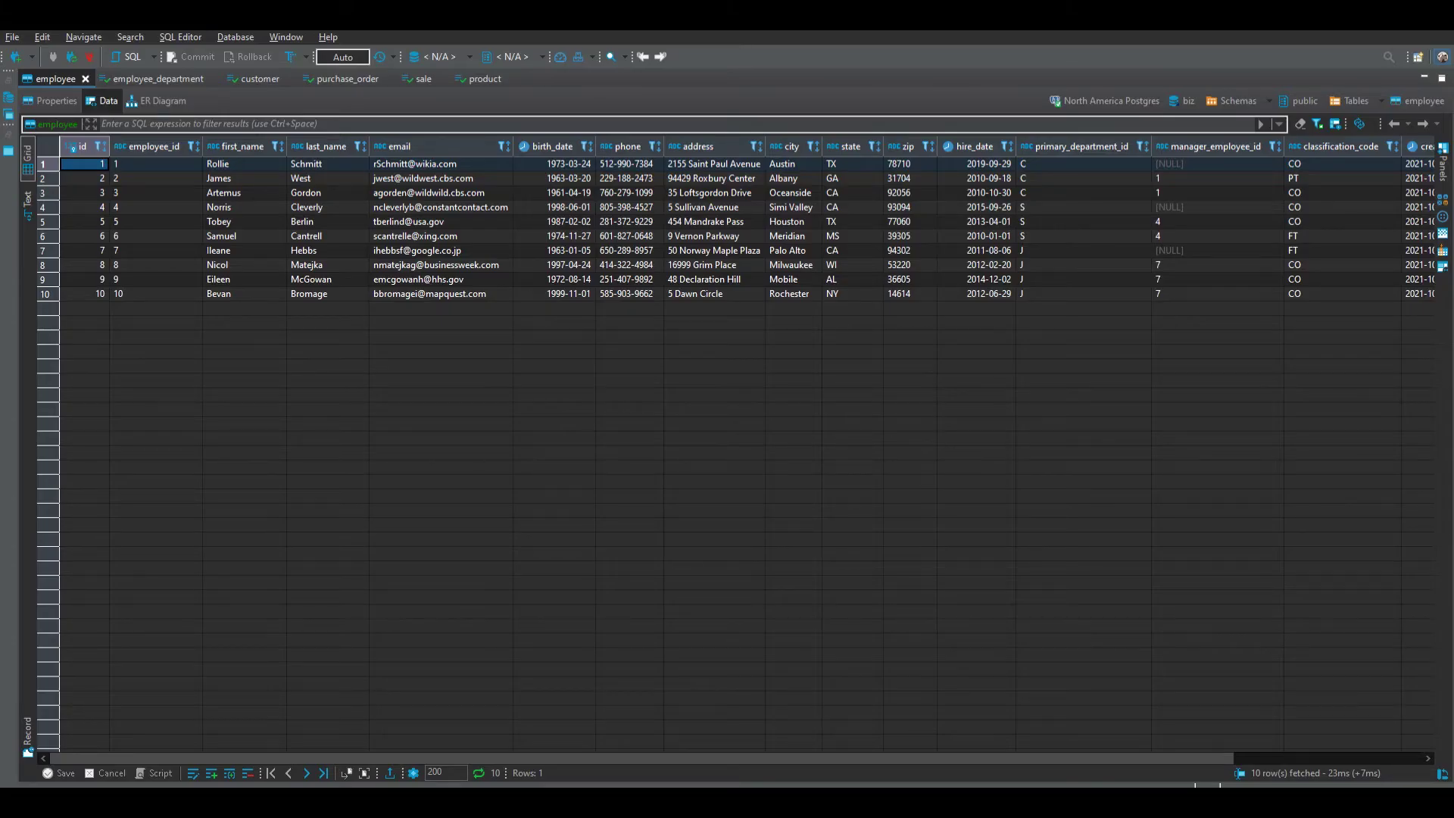
Switch to the database client, replace the first name of the ninth employee in the employee table and save the change.
left_click(243, 277)
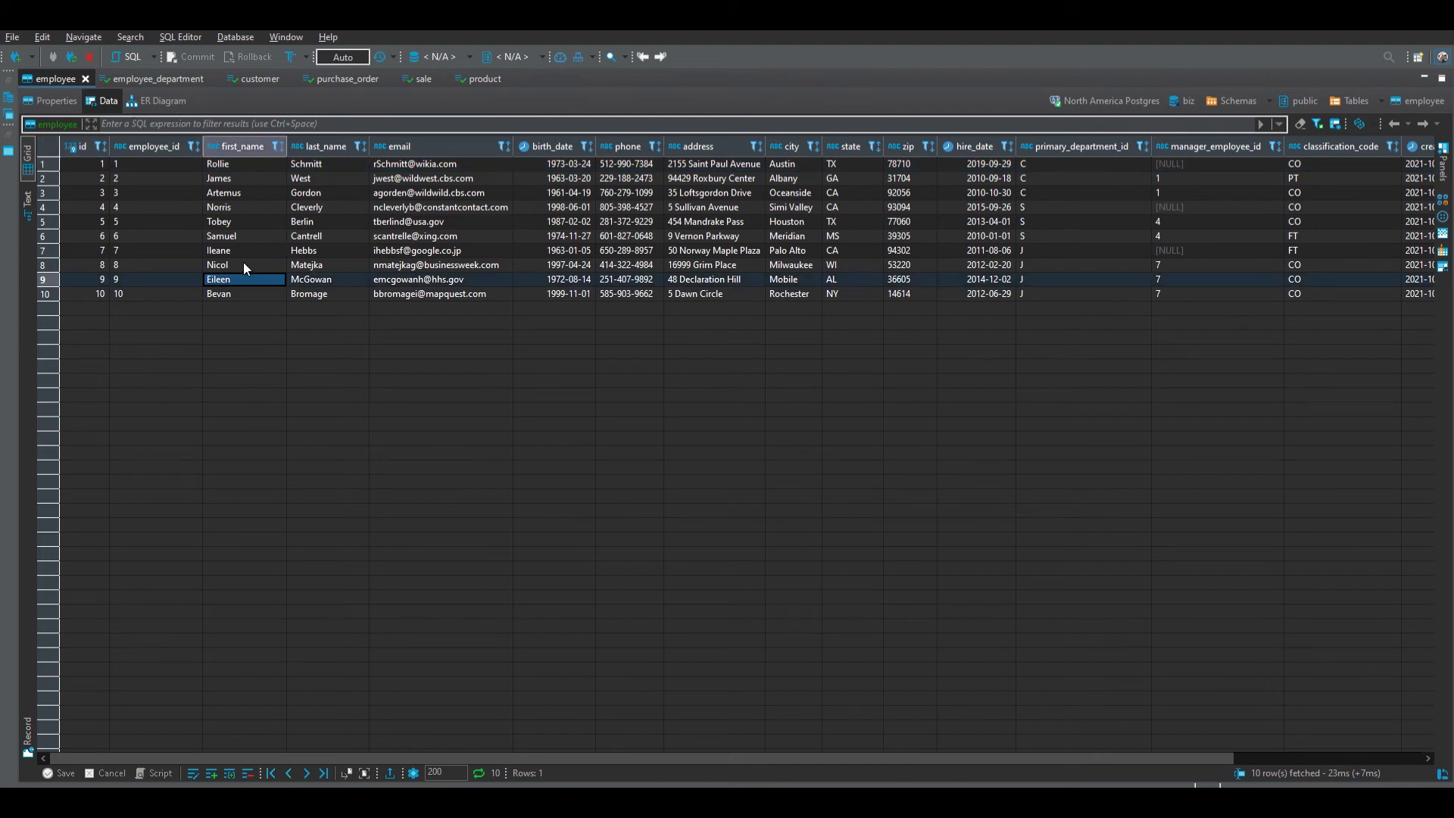
key("Return")
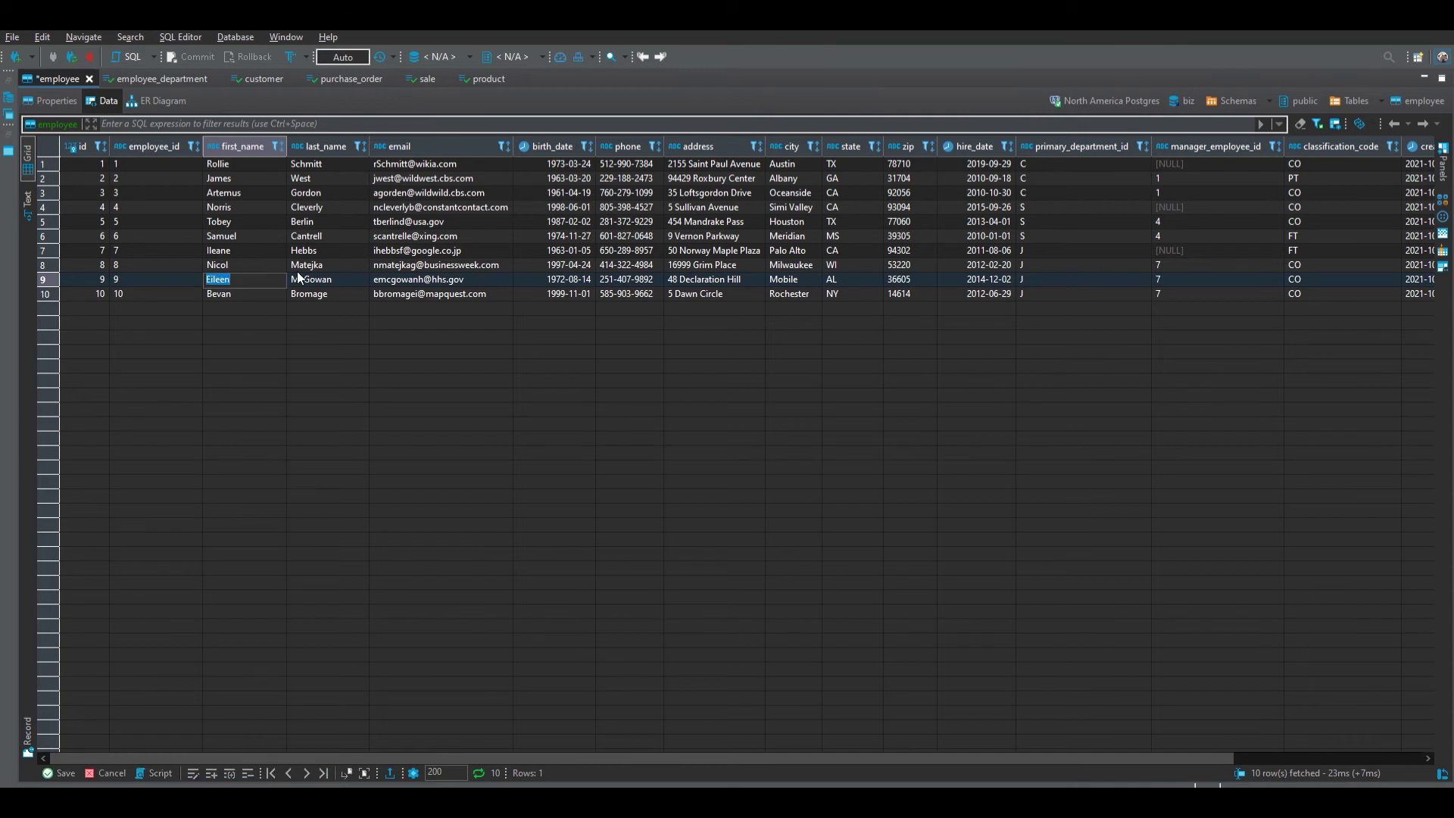
type("Sharon")
key("Return")
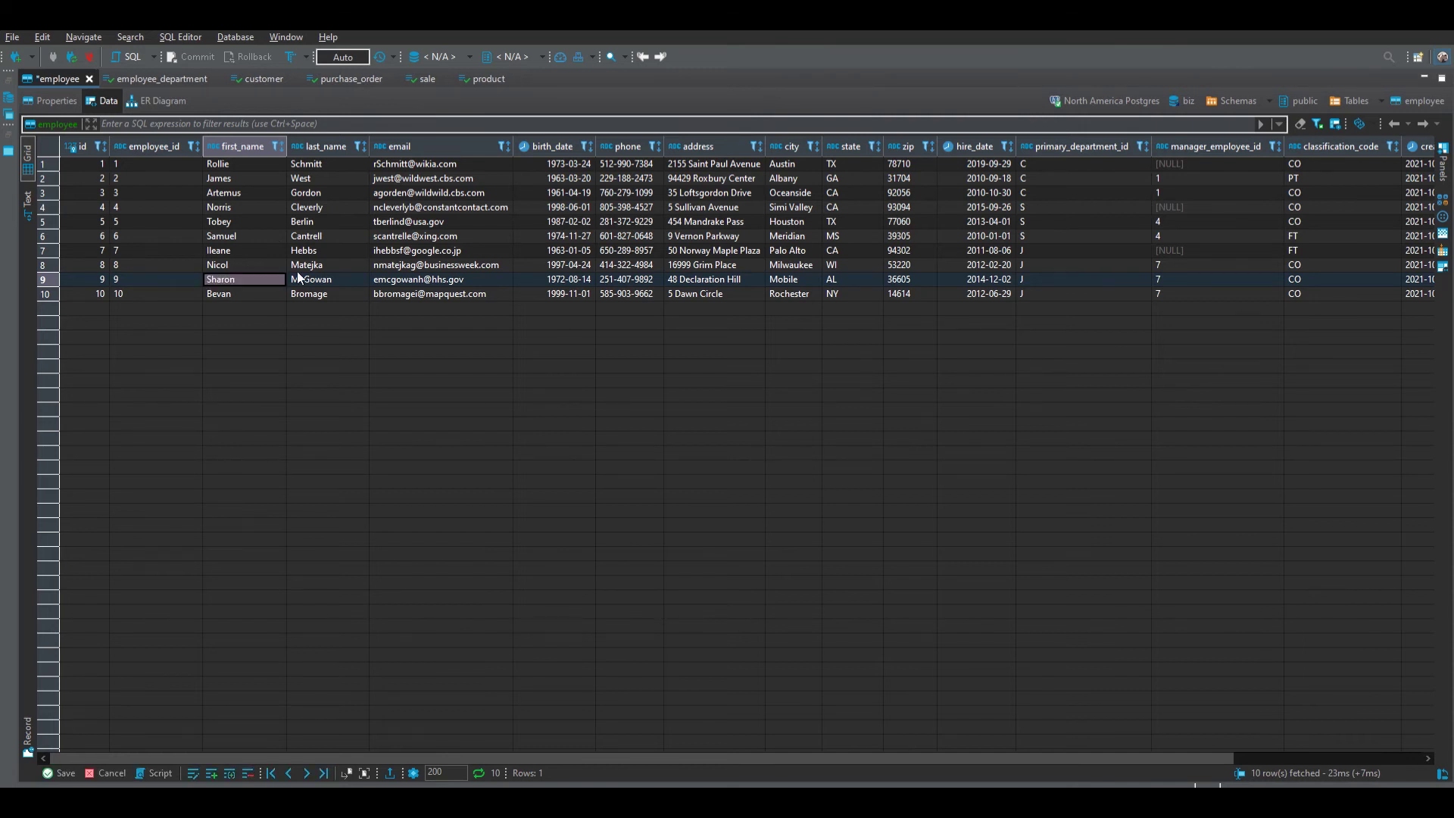
key("ctrl+s")
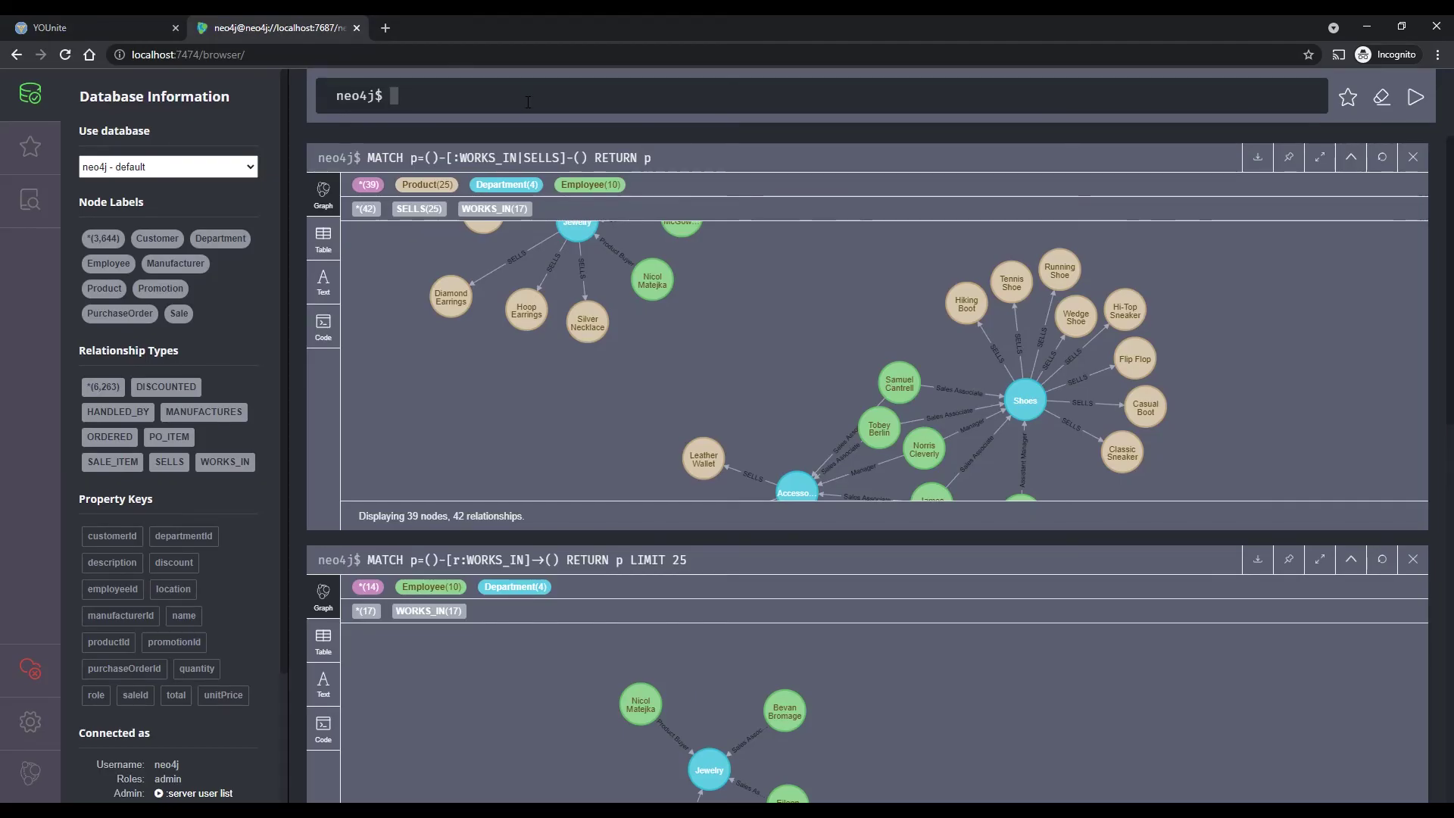
Rerun the WORKS_IN and SELLS query in Neo4j Browser and inspect the renamed employee's node in the Jewelry department.
key("Up")
key("Return")
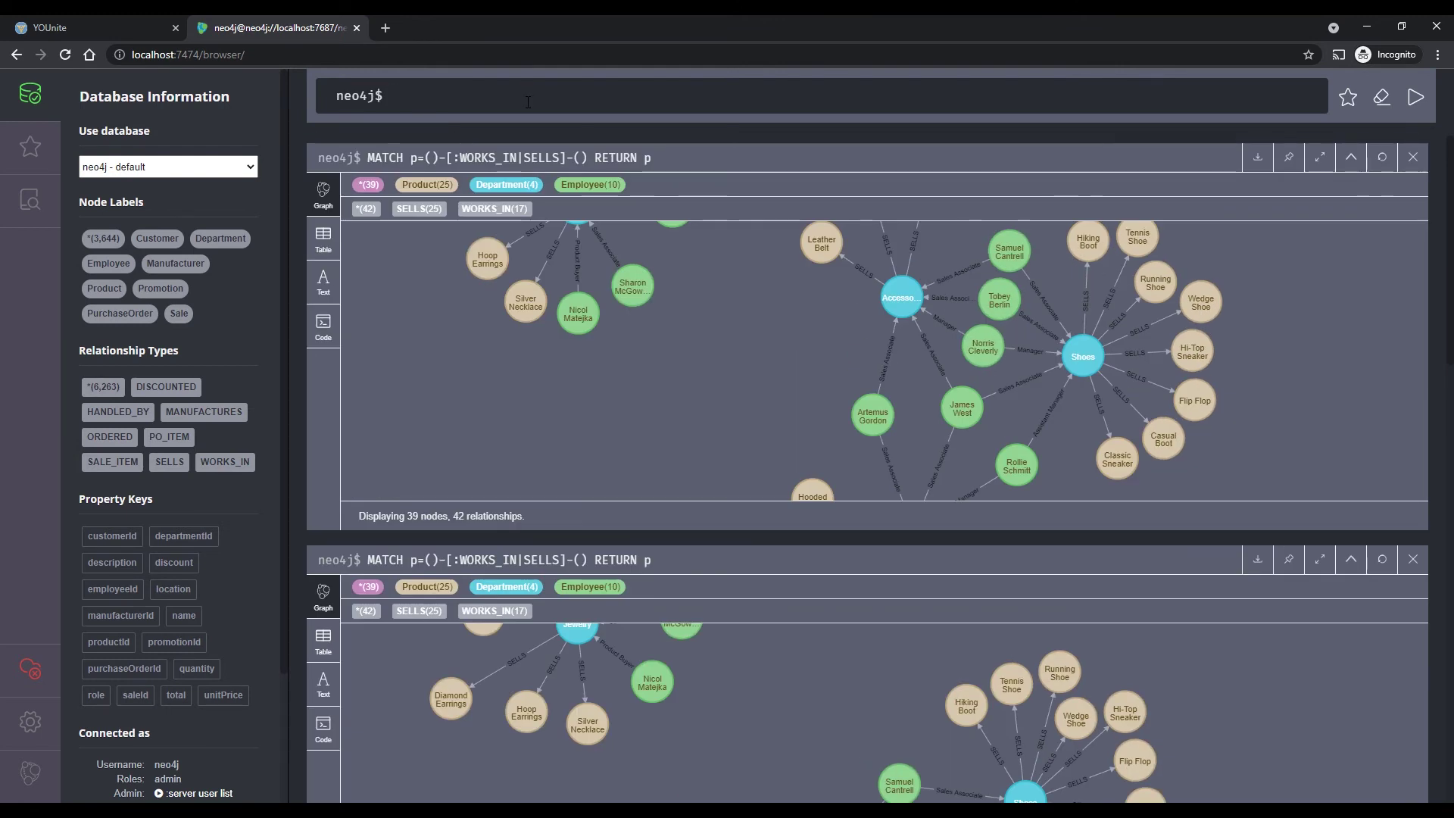
left_click_drag(724, 291, 764, 408)
mouse_move(685, 418)
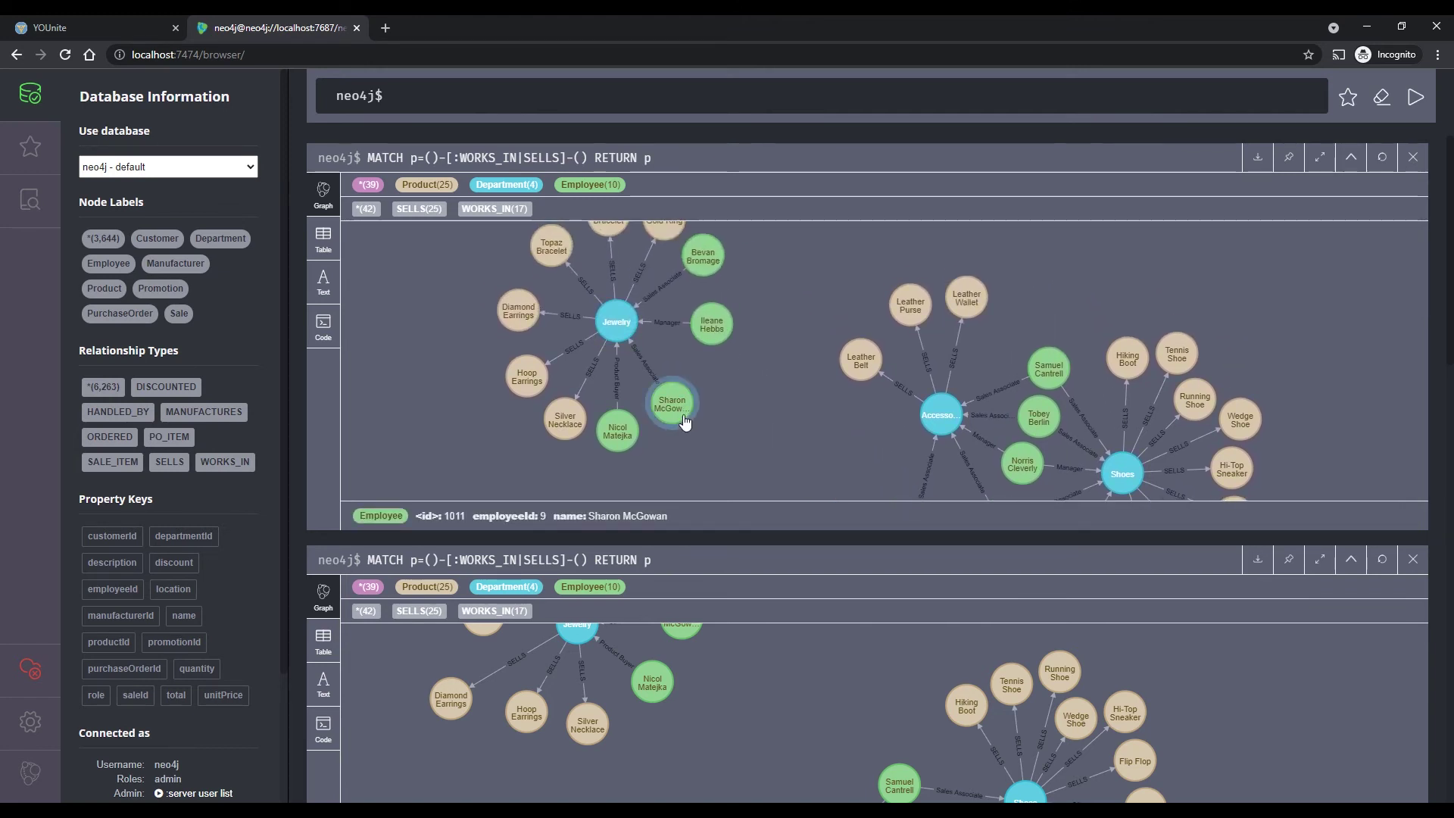
left_click(681, 415)
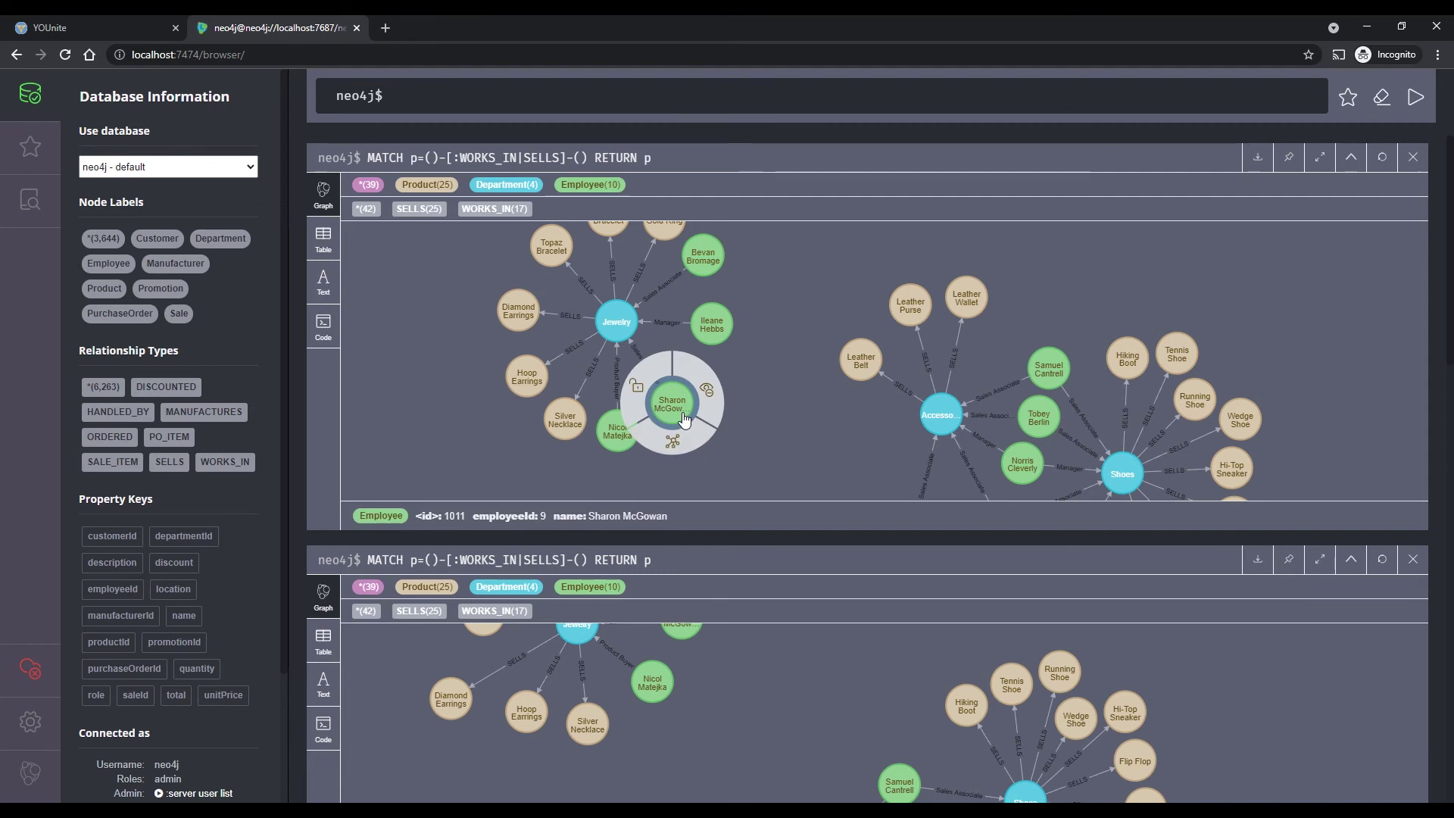
left_click(775, 360)
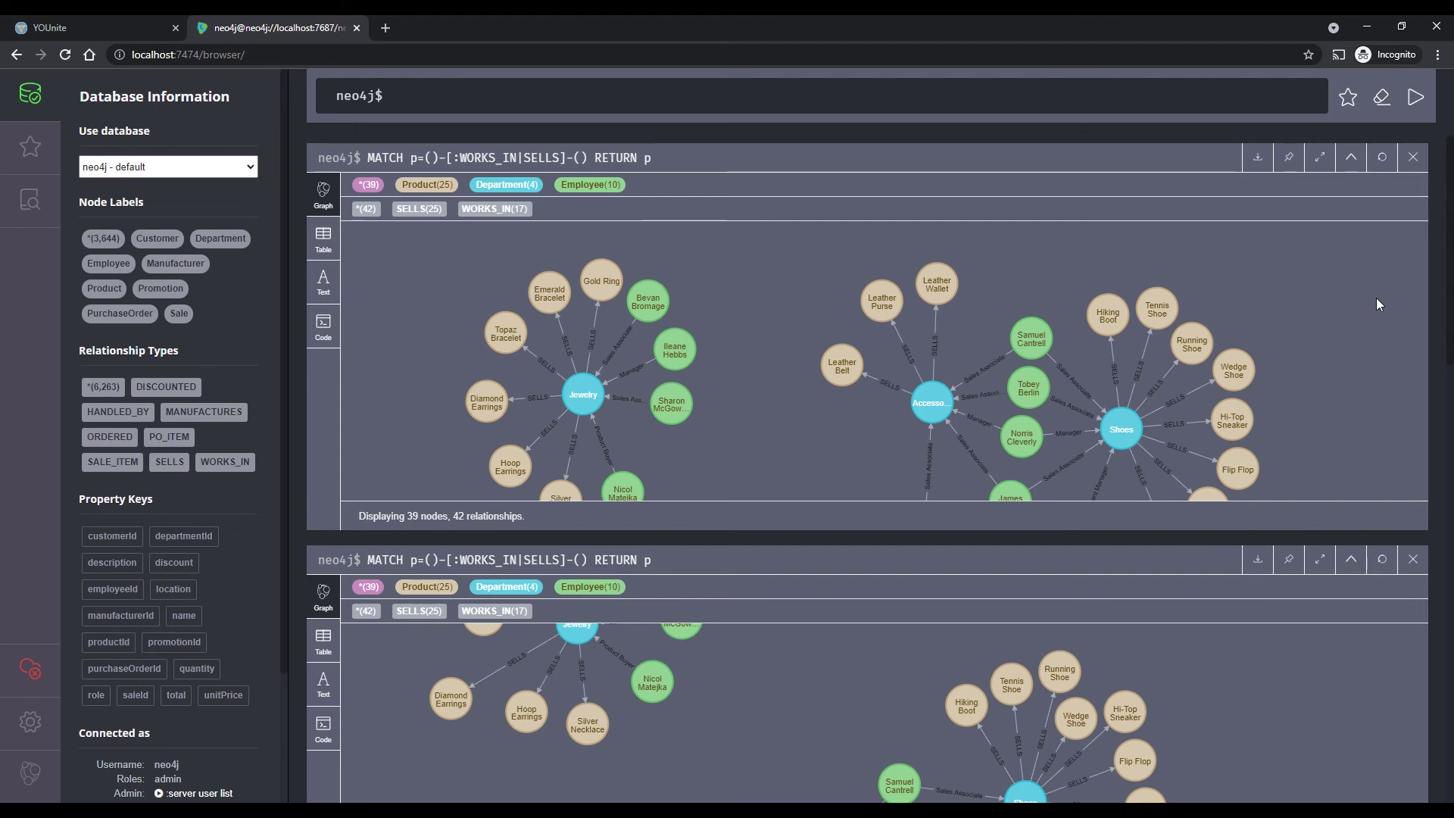
Query customers linked through ORDERED, PO_ITEM and SALE_ITEM to the Hiking Boot product, limited to 25, and view the graph in full screen.
type("MATCH (c:Customer)-[:ORDERED]->(po)-[:PO_ITEM]->(s)-[:SALE_ITEM]->(p:Product{name:\"Hiking Boot\"}) RETURN c,po,s,p LIMIT 25")
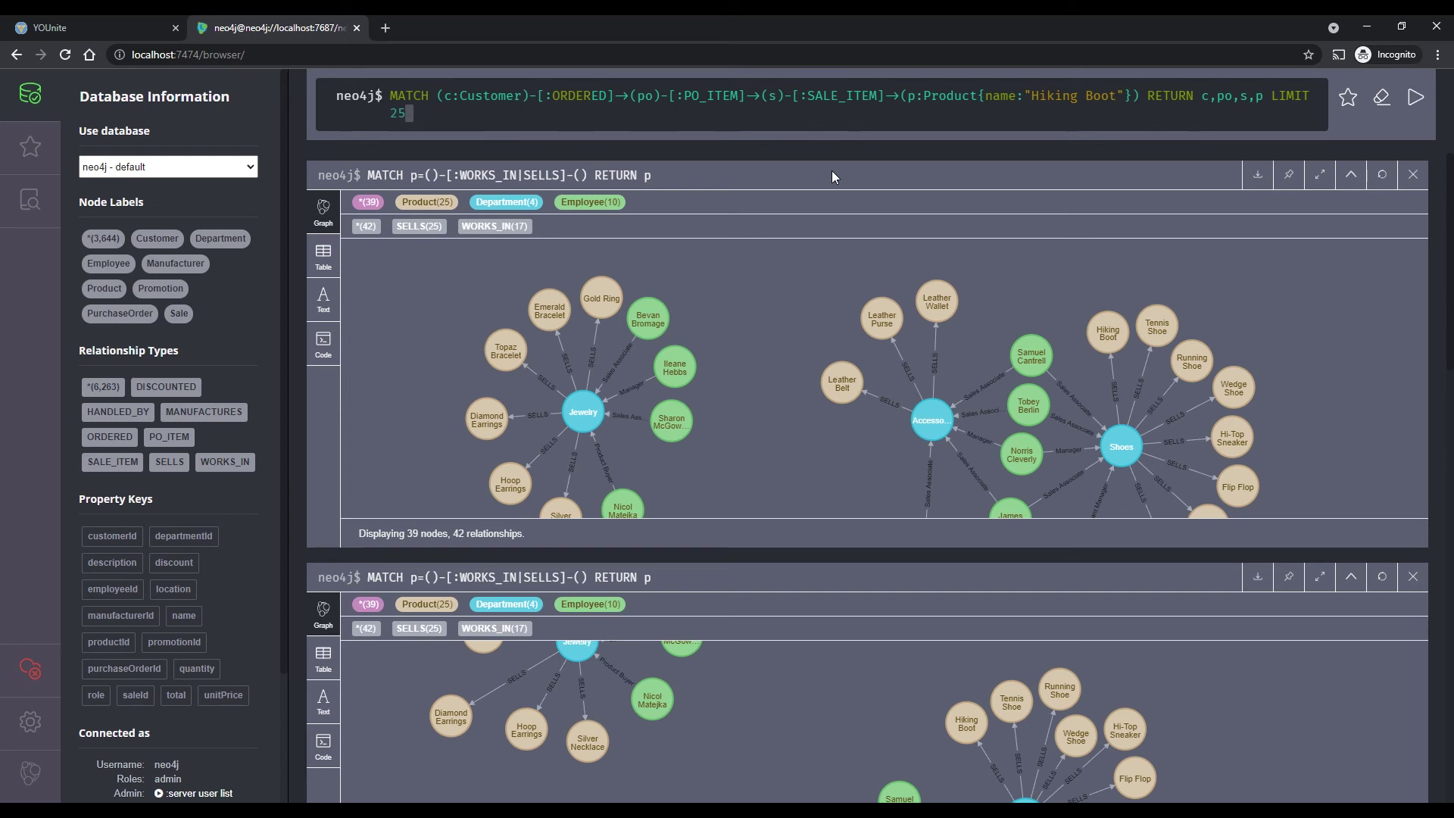
key("Return")
mouse_move(1267, 170)
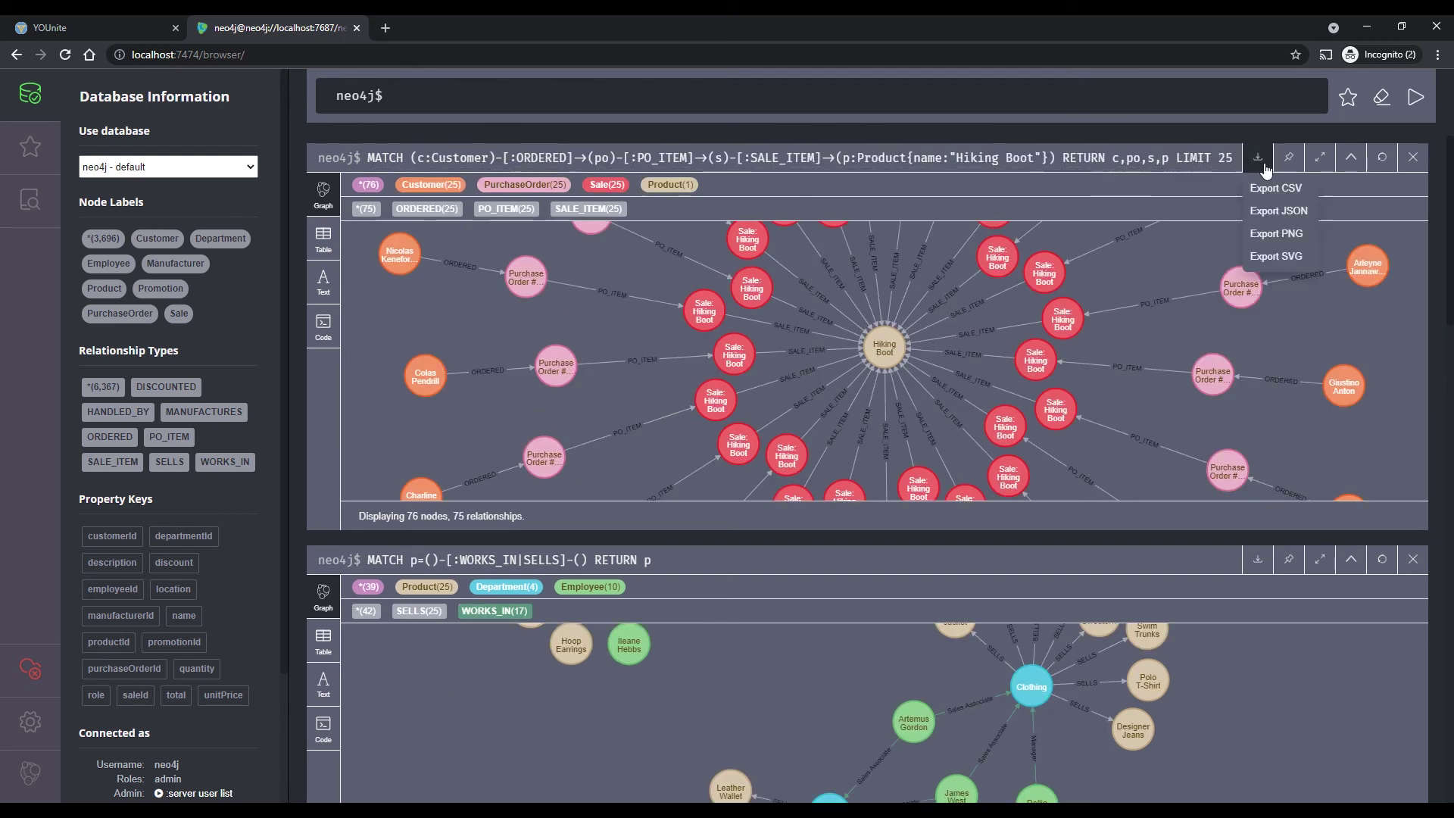
left_click(1319, 158)
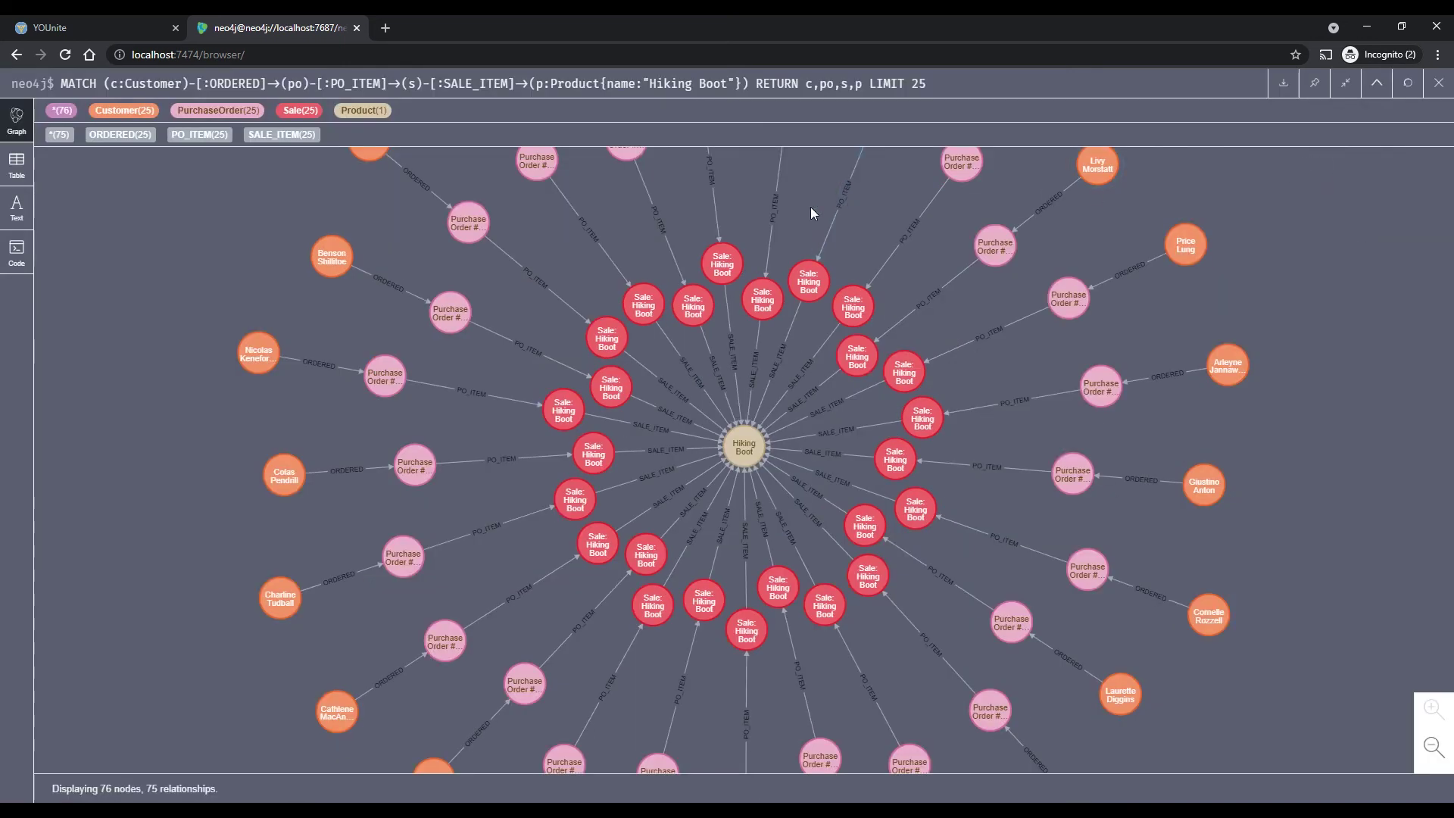
left_click_drag(679, 202, 711, 374)
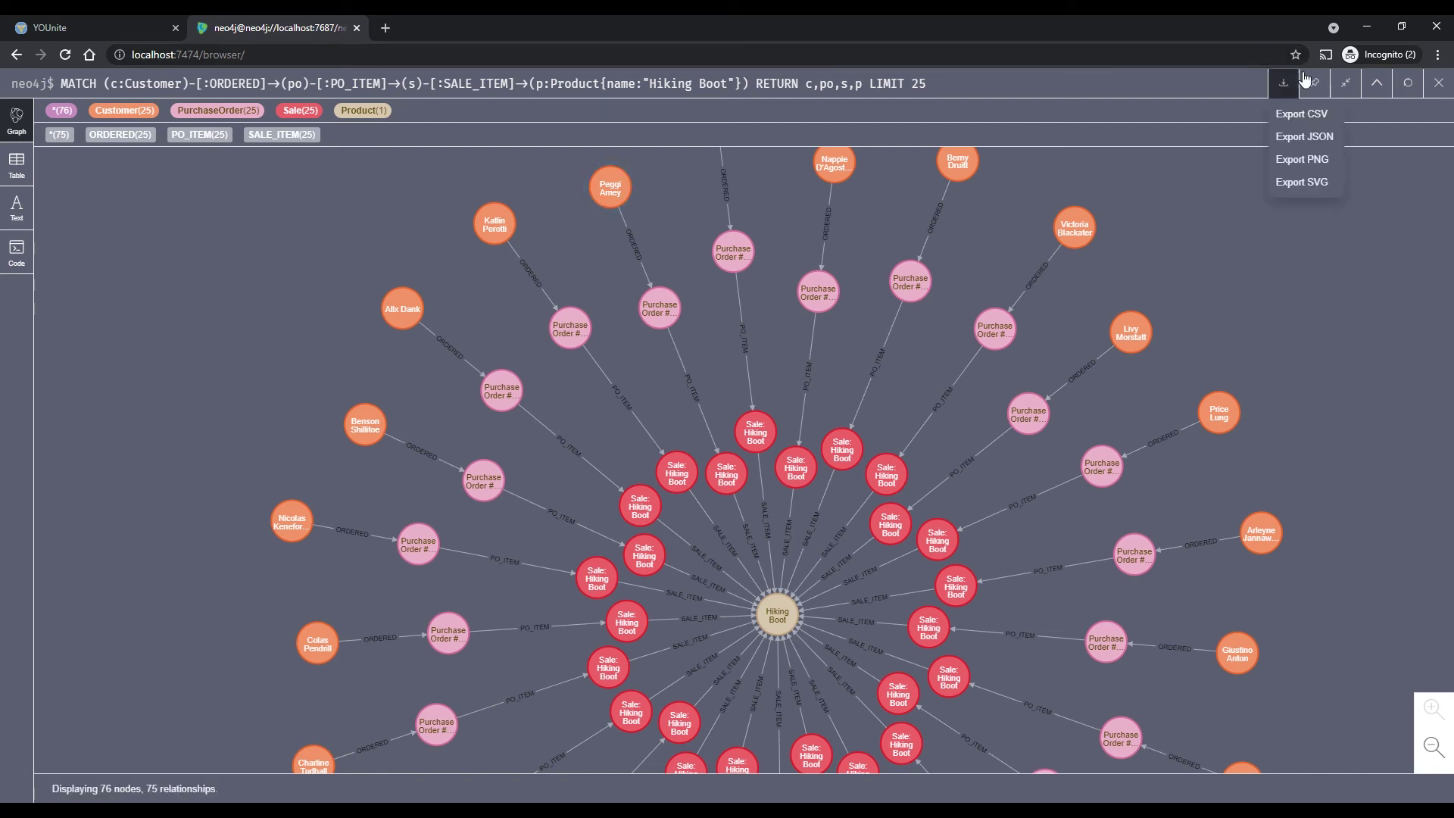
left_click(1355, 85)
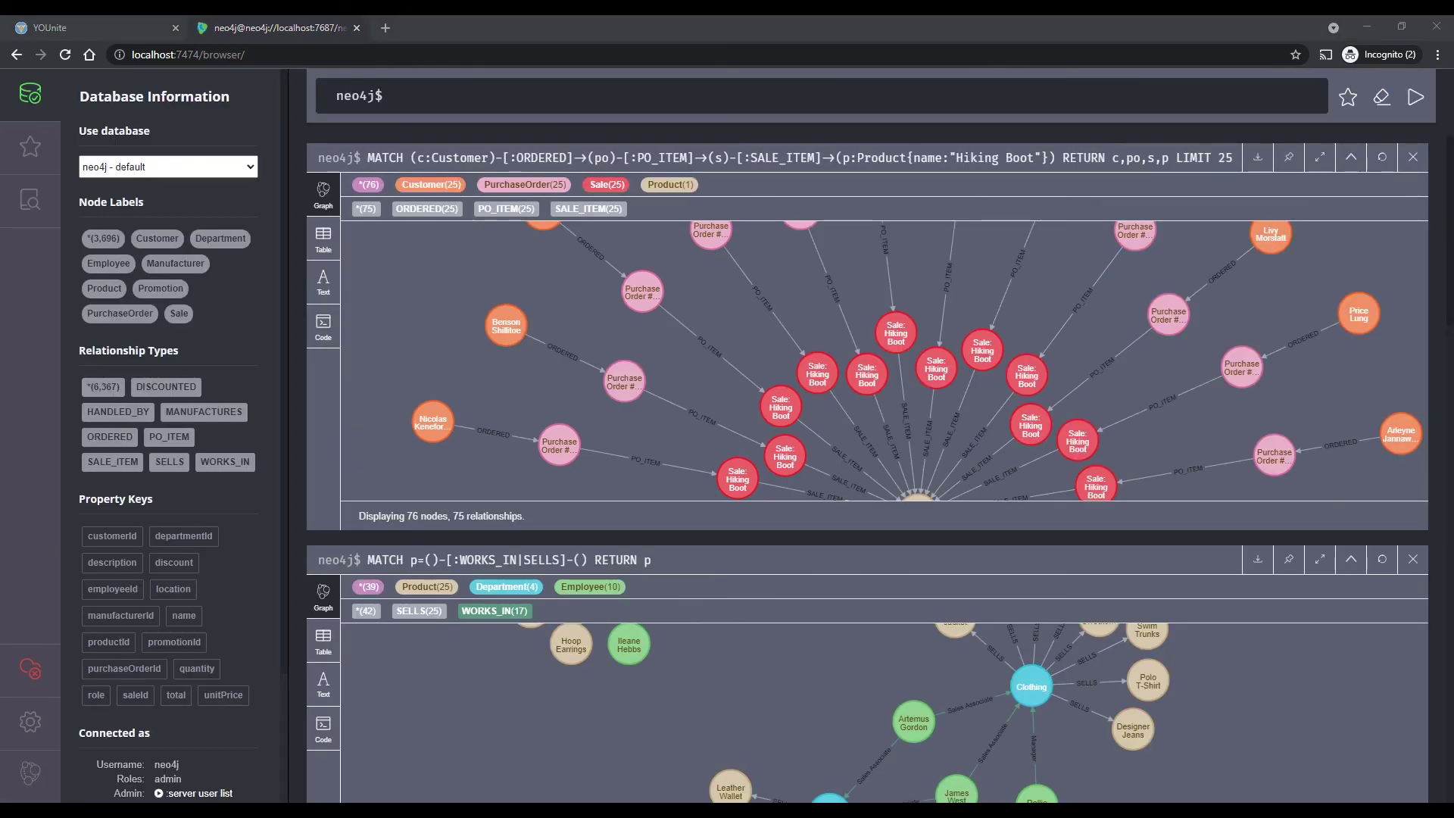
Merge a direct BOUGHT relationship from each Customer to the products reached through ORDERED, PO_ITEM and SALE_ITEM.
left_click(799, 112)
type("MATCH (c:Customer)-[:ORDERED]->(po)-[:PO_ITEM]->(s)-[:SALE_ITEM]->(p) MERGE (c)-[:BOUGHT]->(p)")
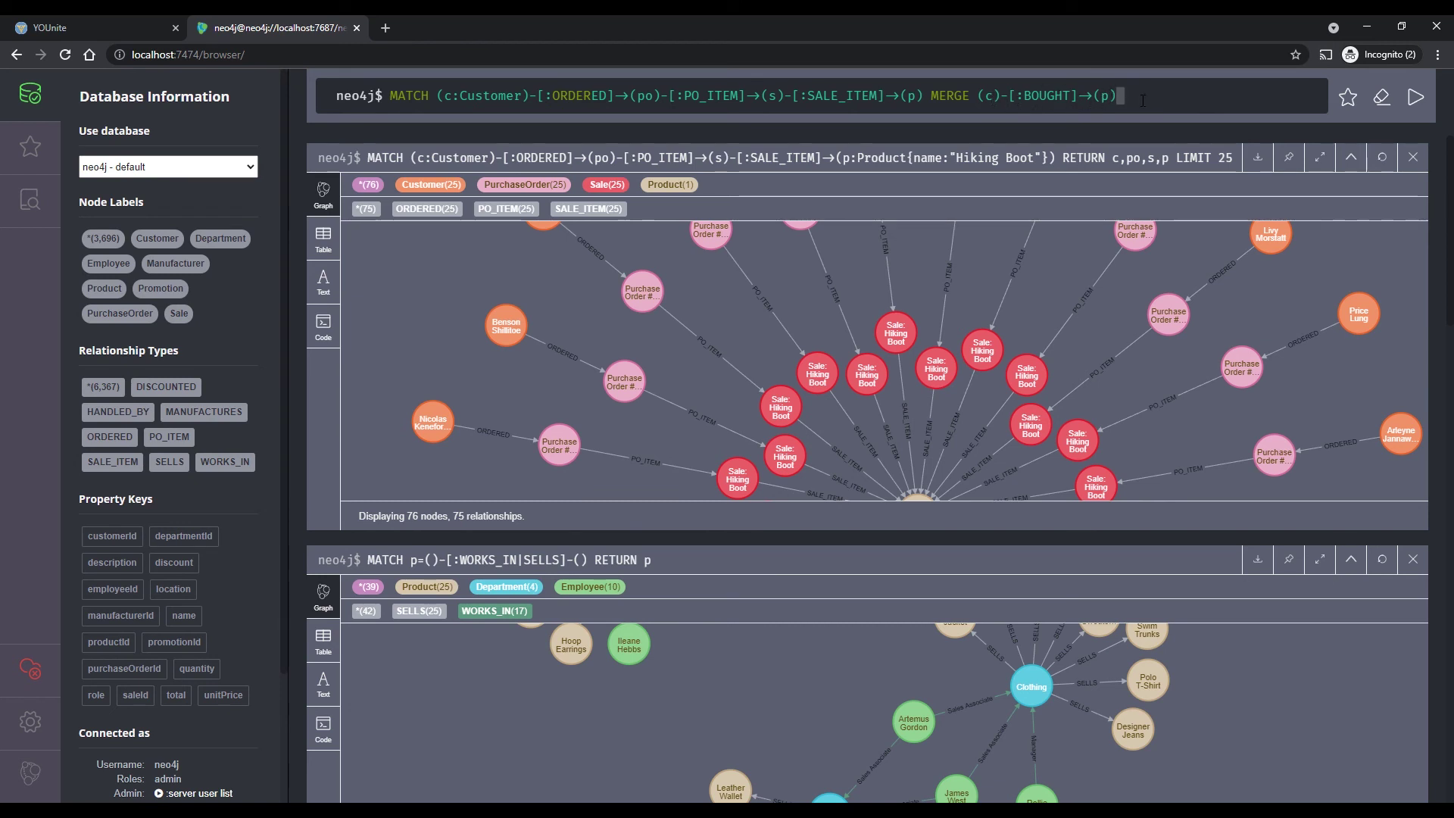
key("Return")
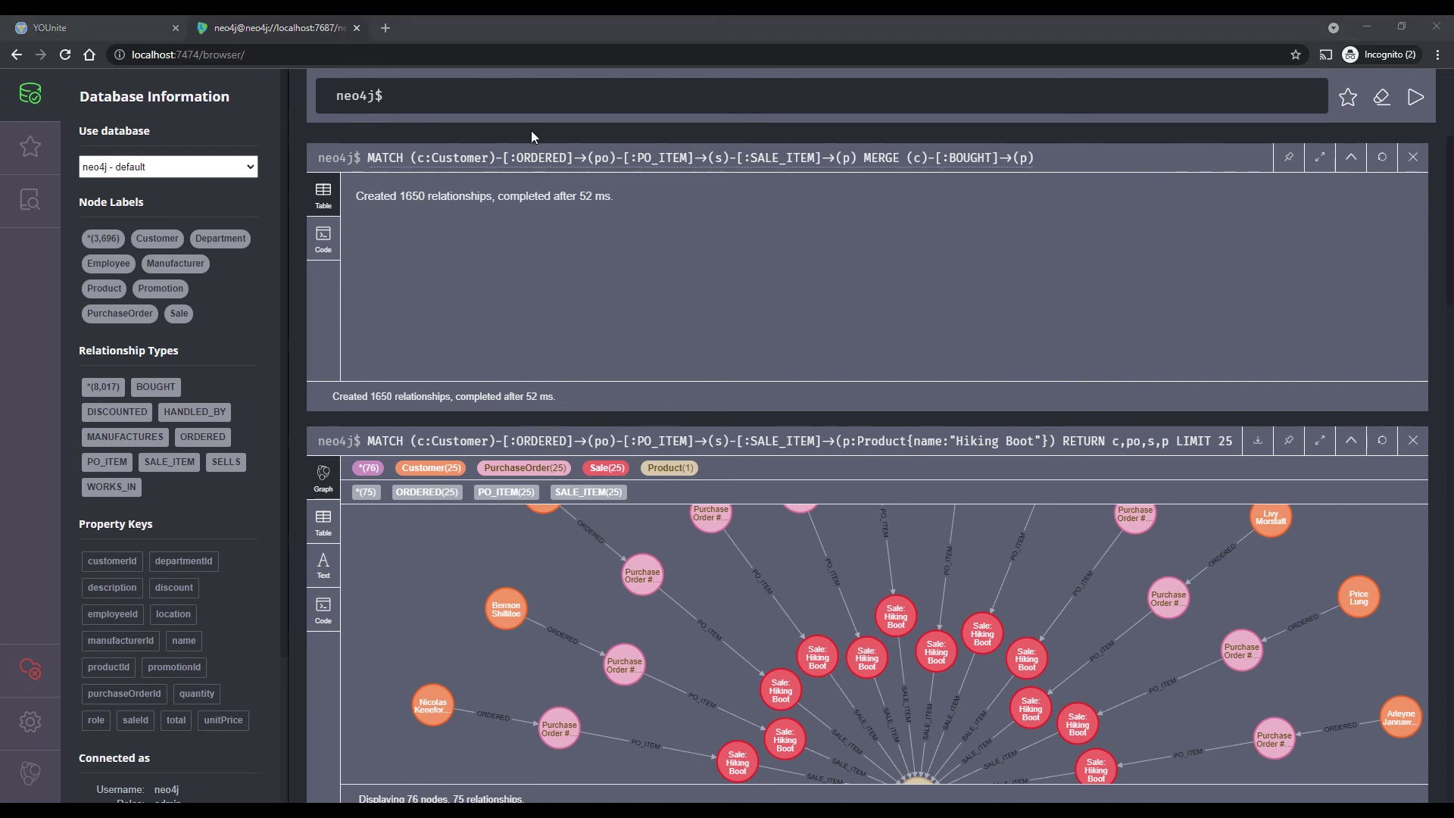
Query the BOUGHT relationships limited to 25 and inspect the customer and product nodes in the full-screen graph.
left_click(542, 107)
type("MATCH p=()-[:BOUGHT]->() RETURN p LIMIT 25")
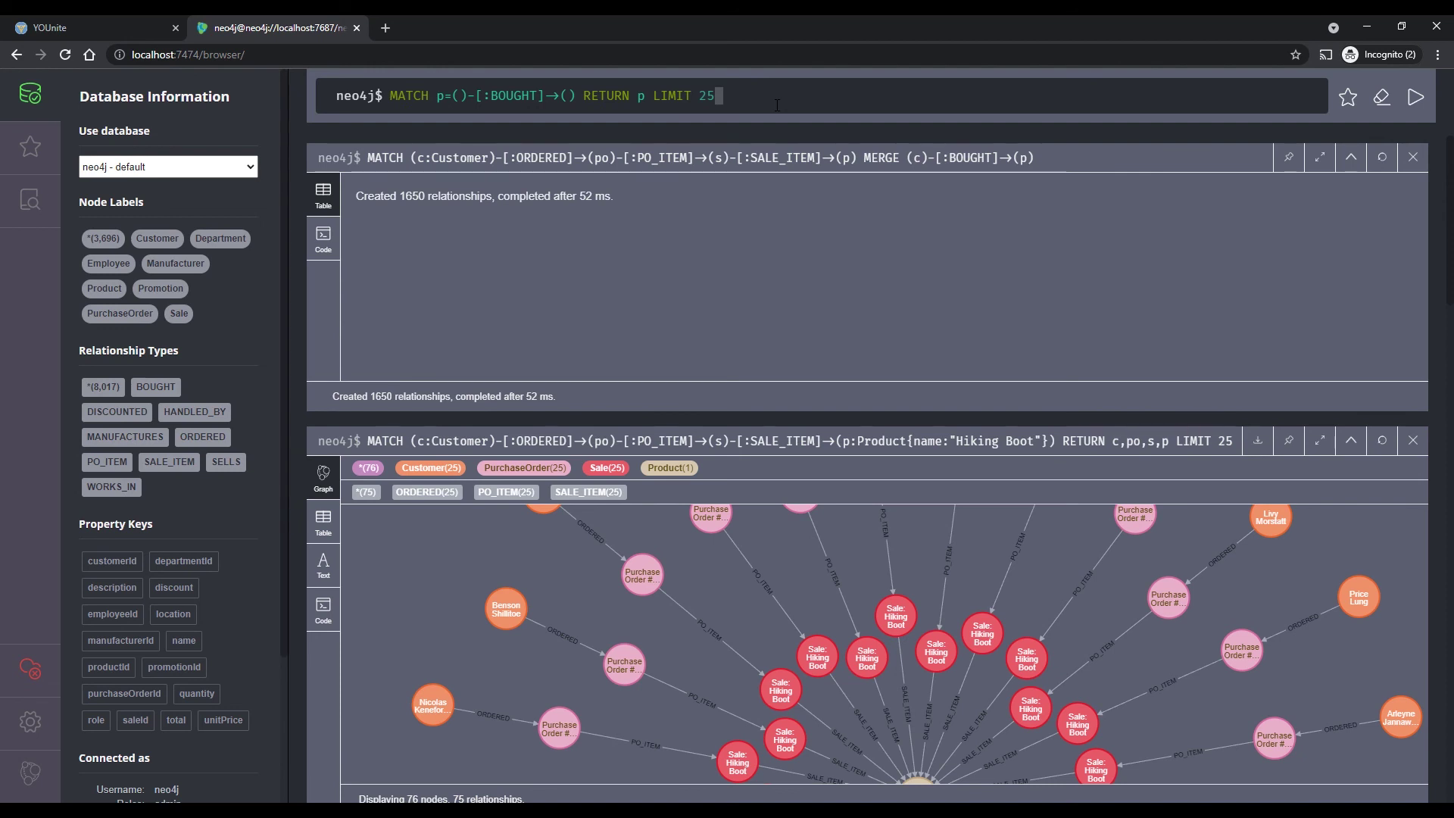
key("Return")
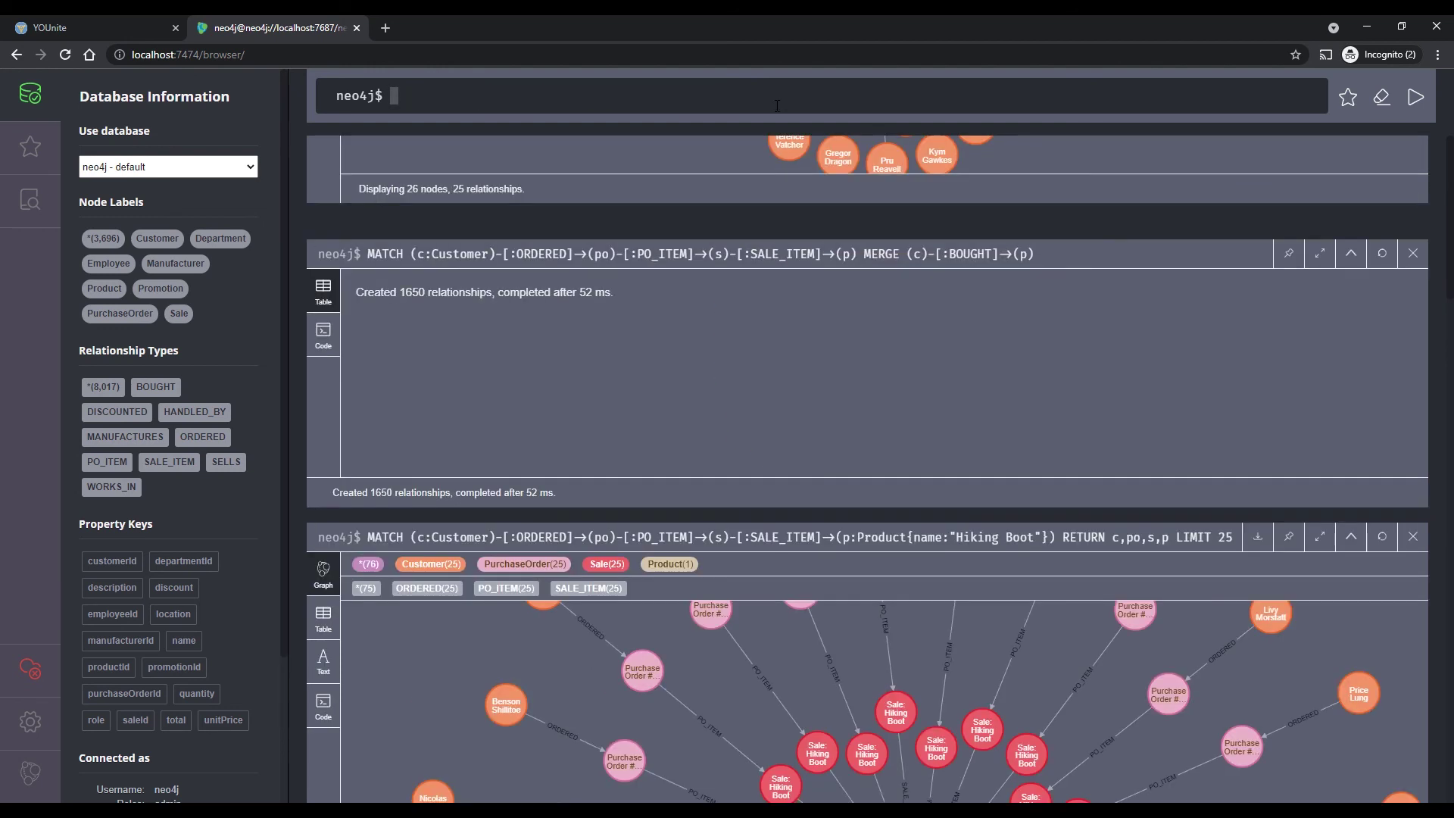
left_click(1323, 158)
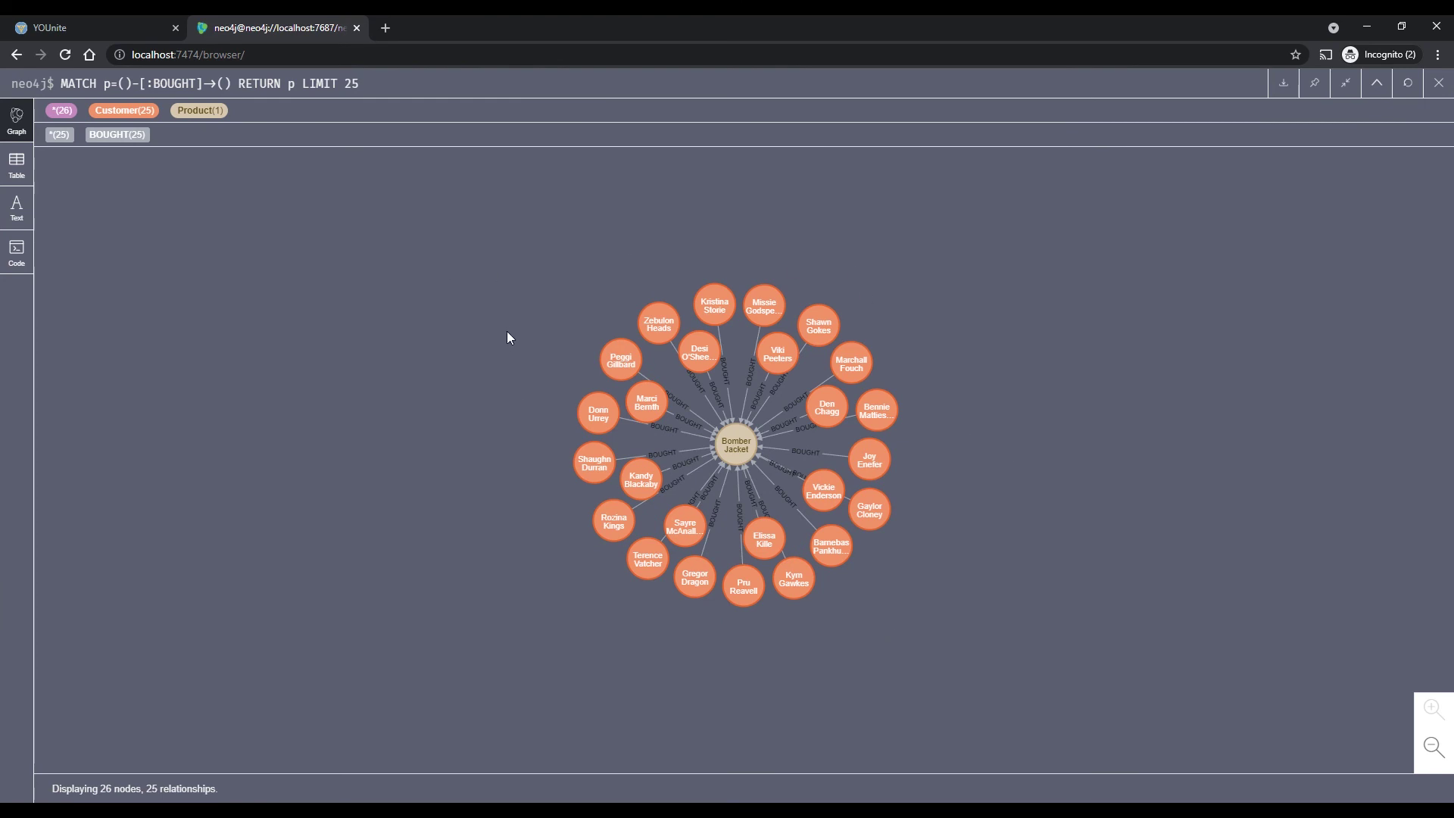
mouse_move(719, 359)
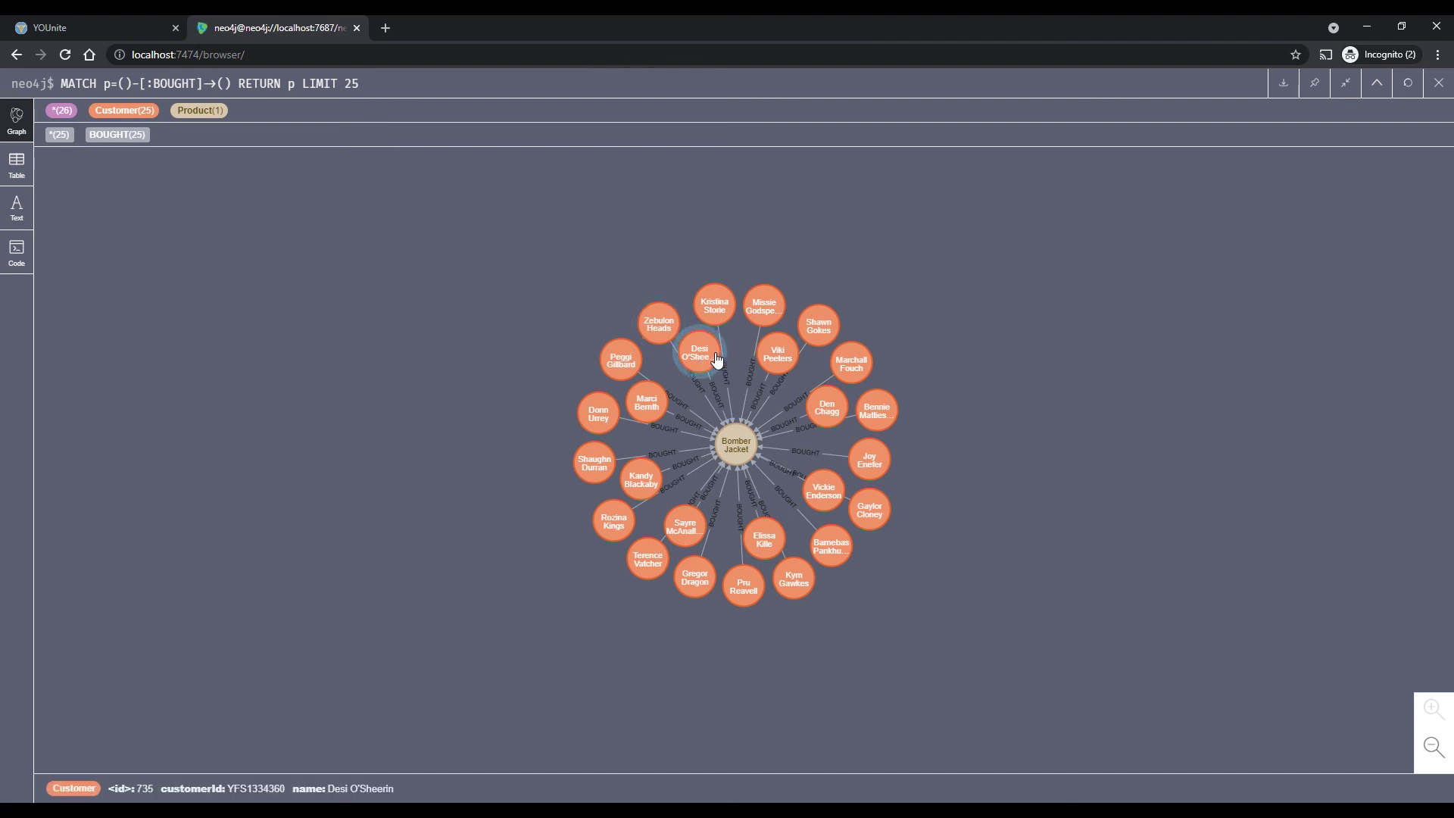
mouse_move(739, 445)
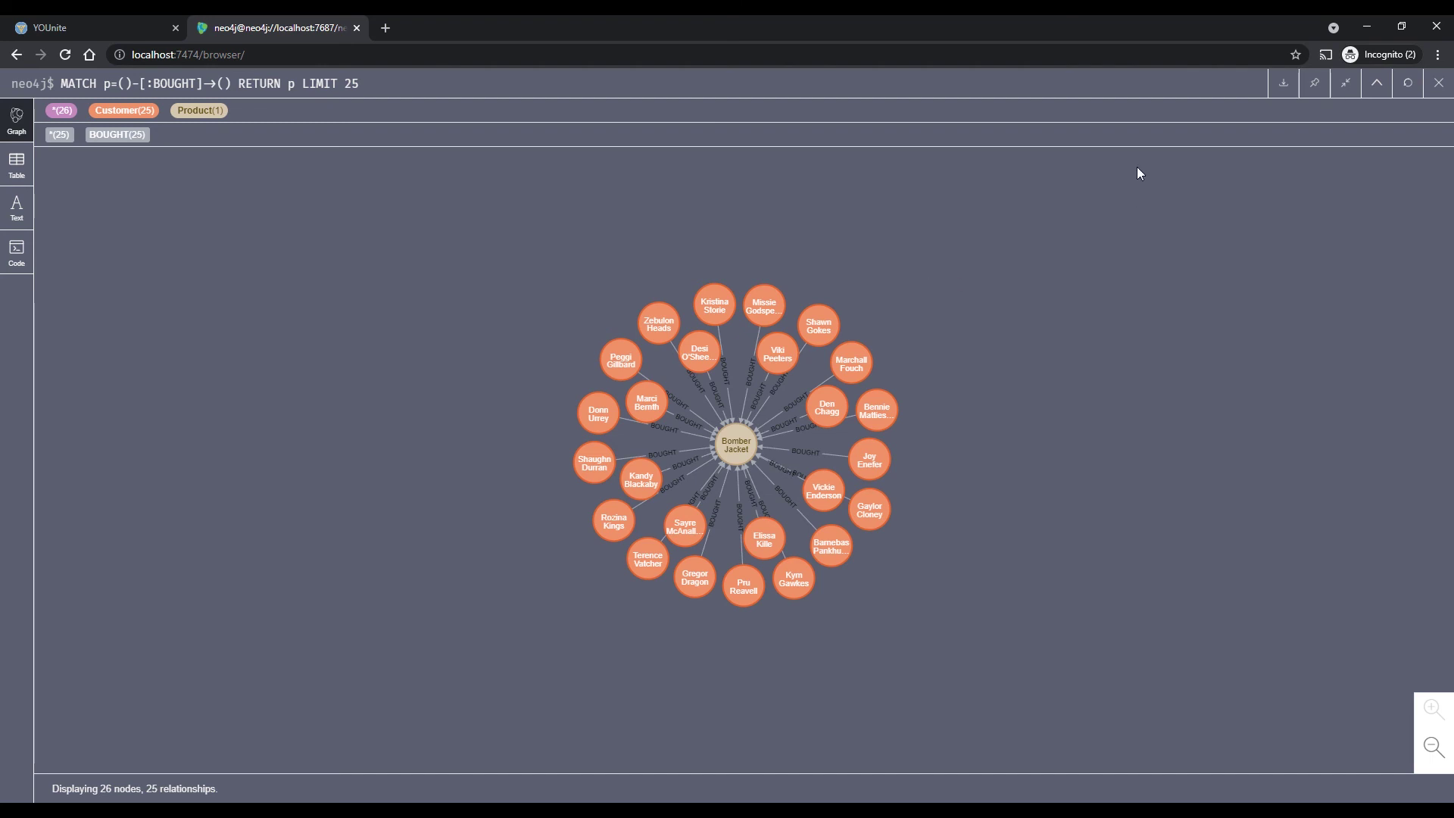
left_click(1347, 83)
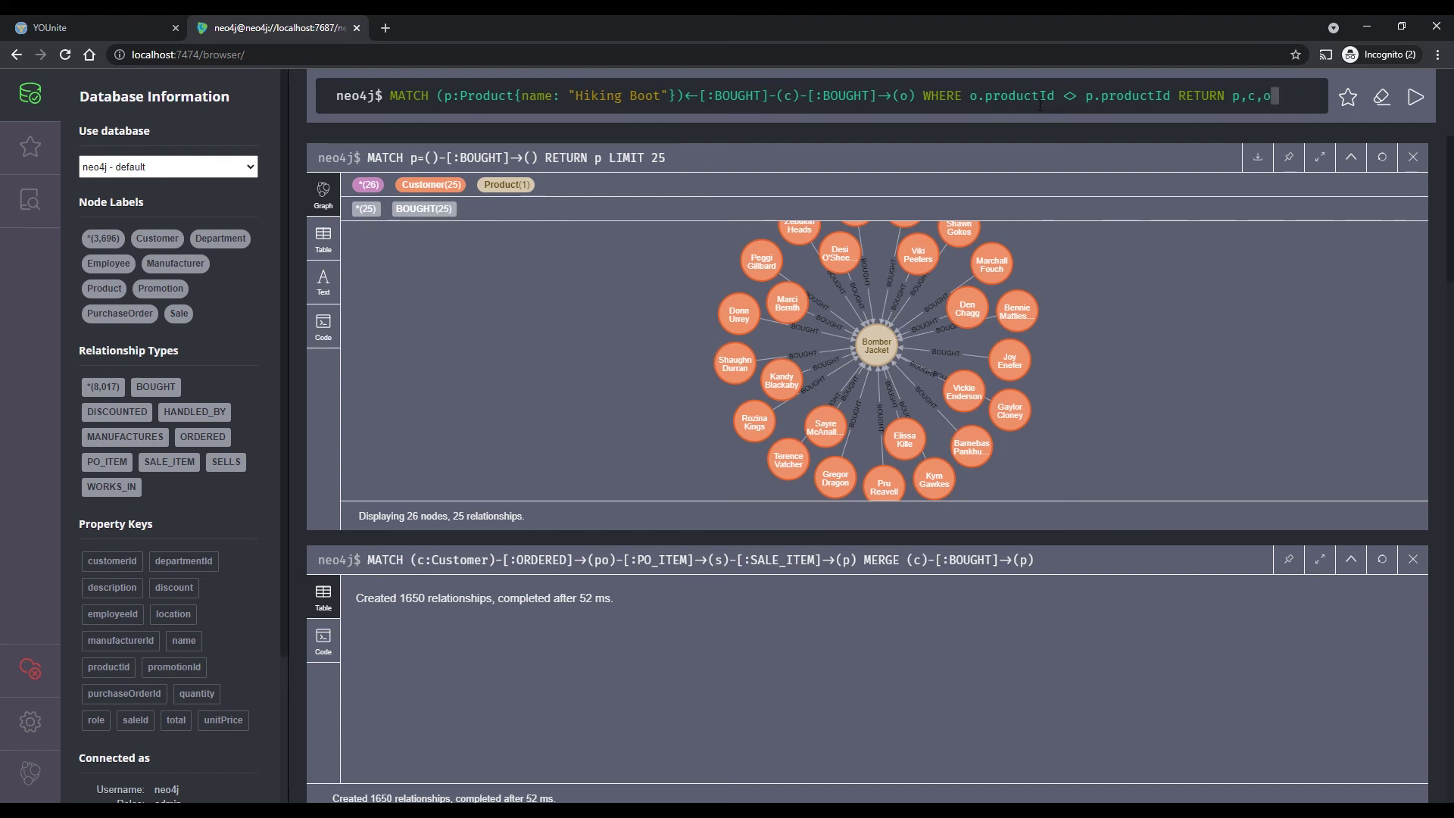
Query Hiking Boot buyers and the other products they BOUGHT, returning p, c and o, and examine the product nodes in full screen.
key("Return")
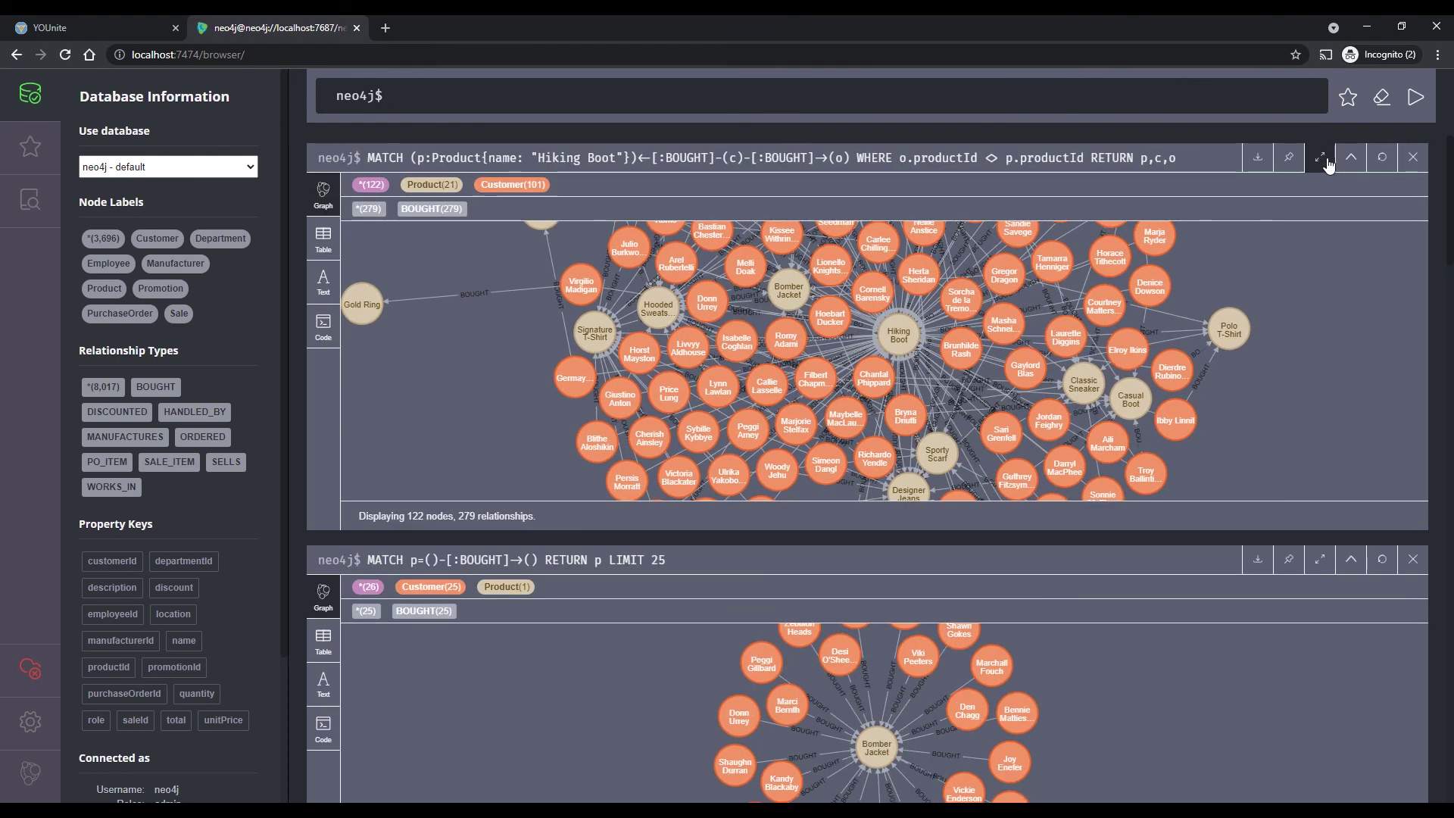
left_click(1320, 157)
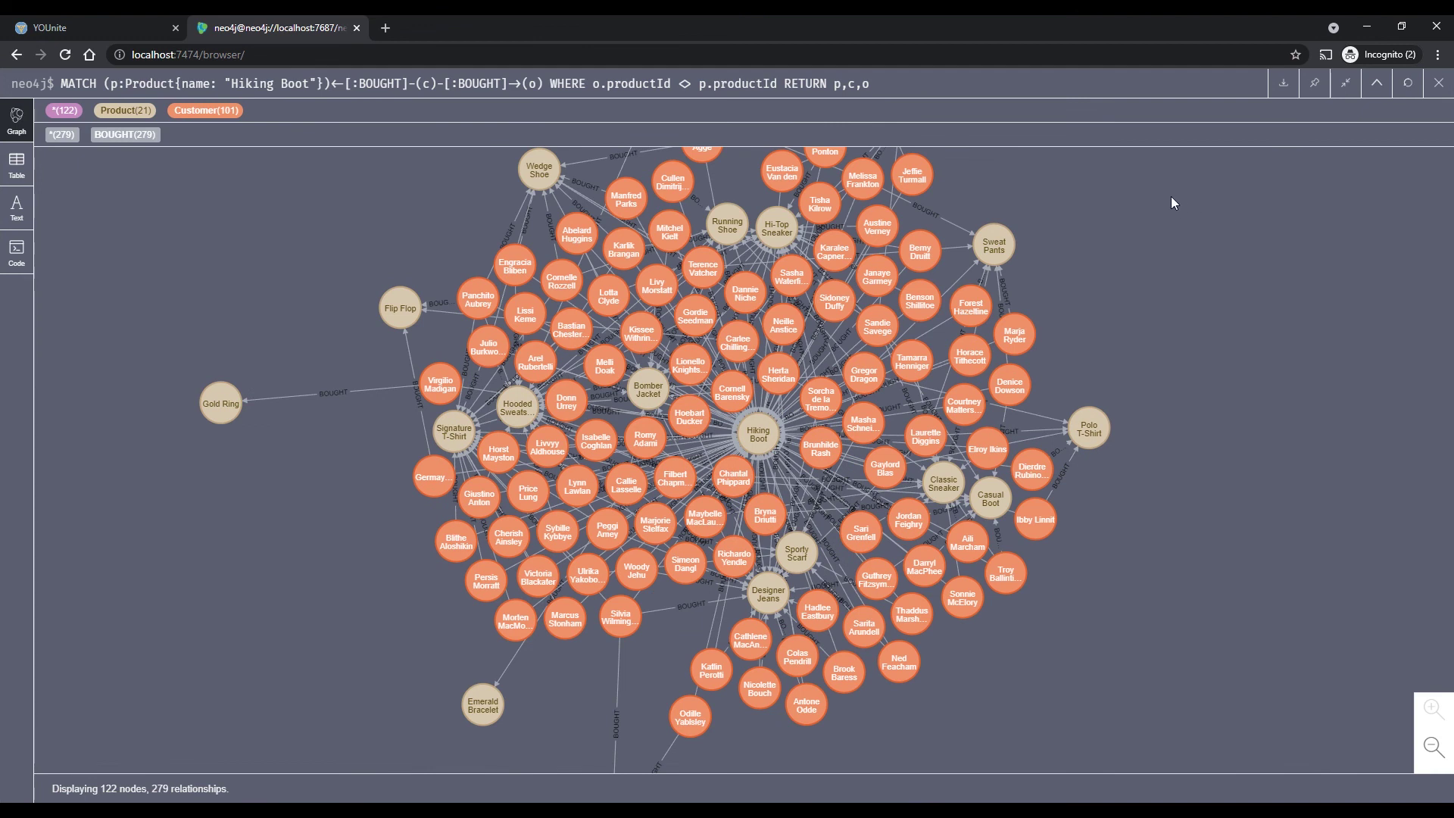
left_click_drag(1171, 197, 1218, 267)
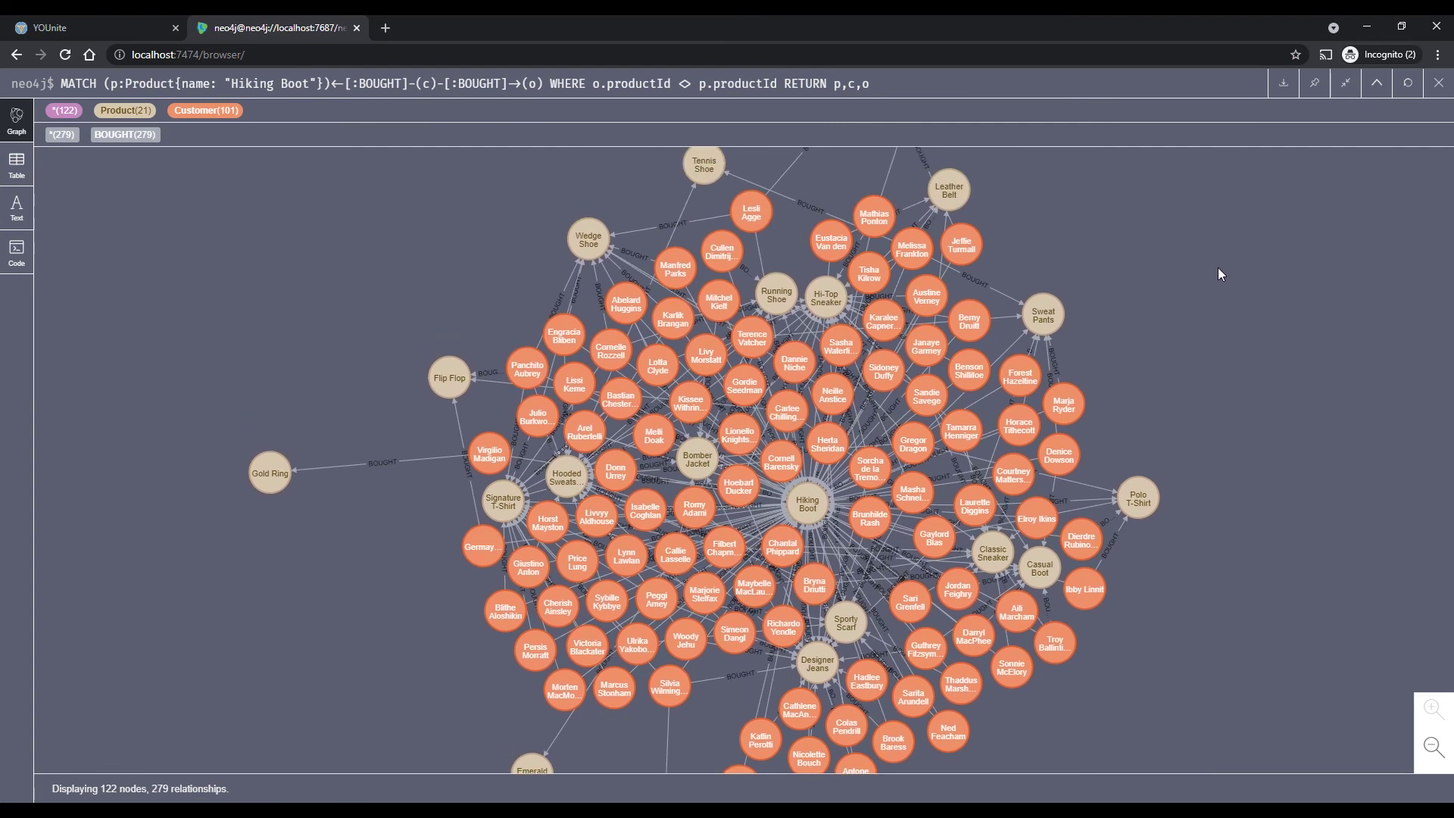
mouse_move(804, 506)
mouse_move(837, 305)
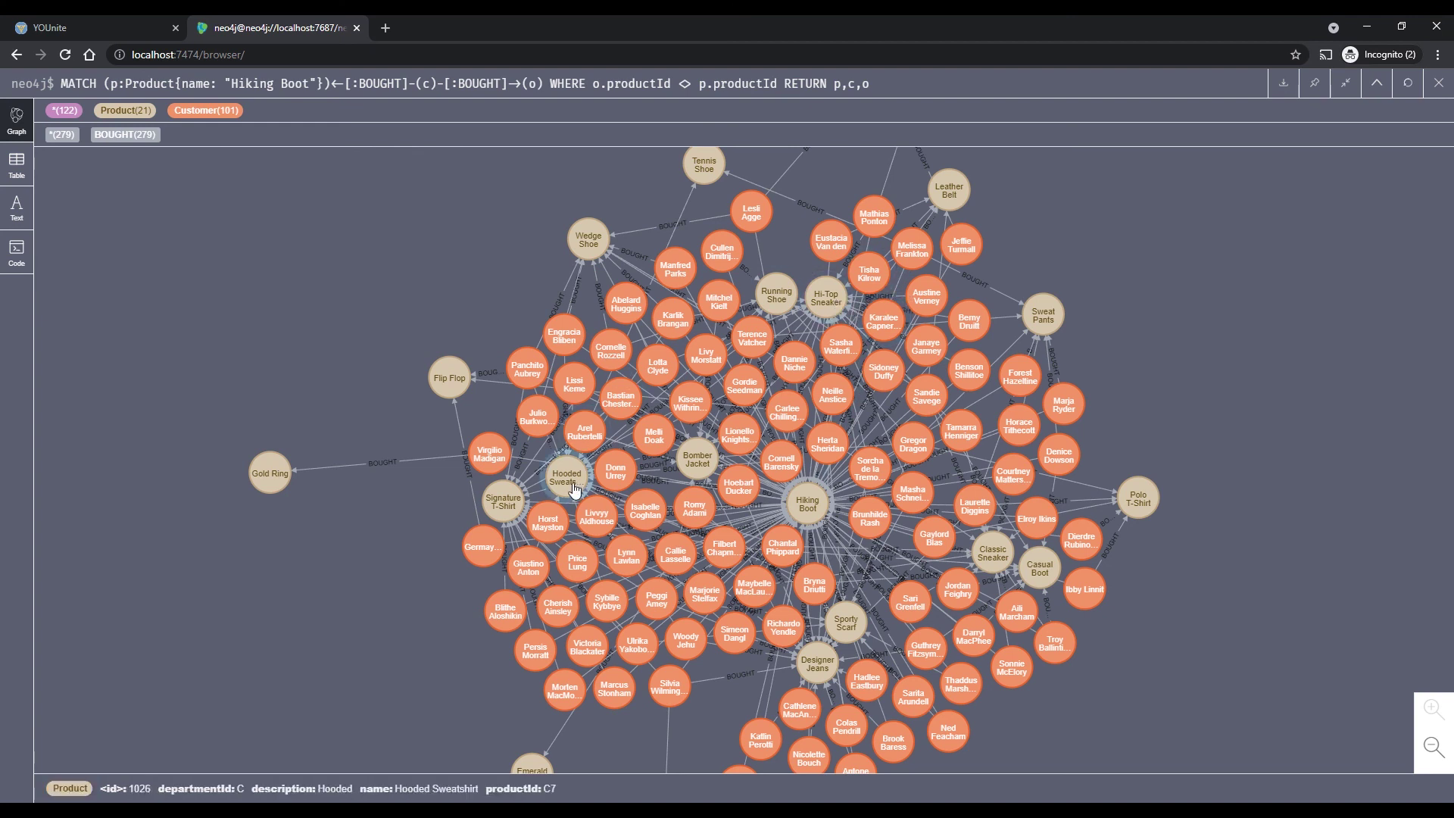
mouse_move(463, 367)
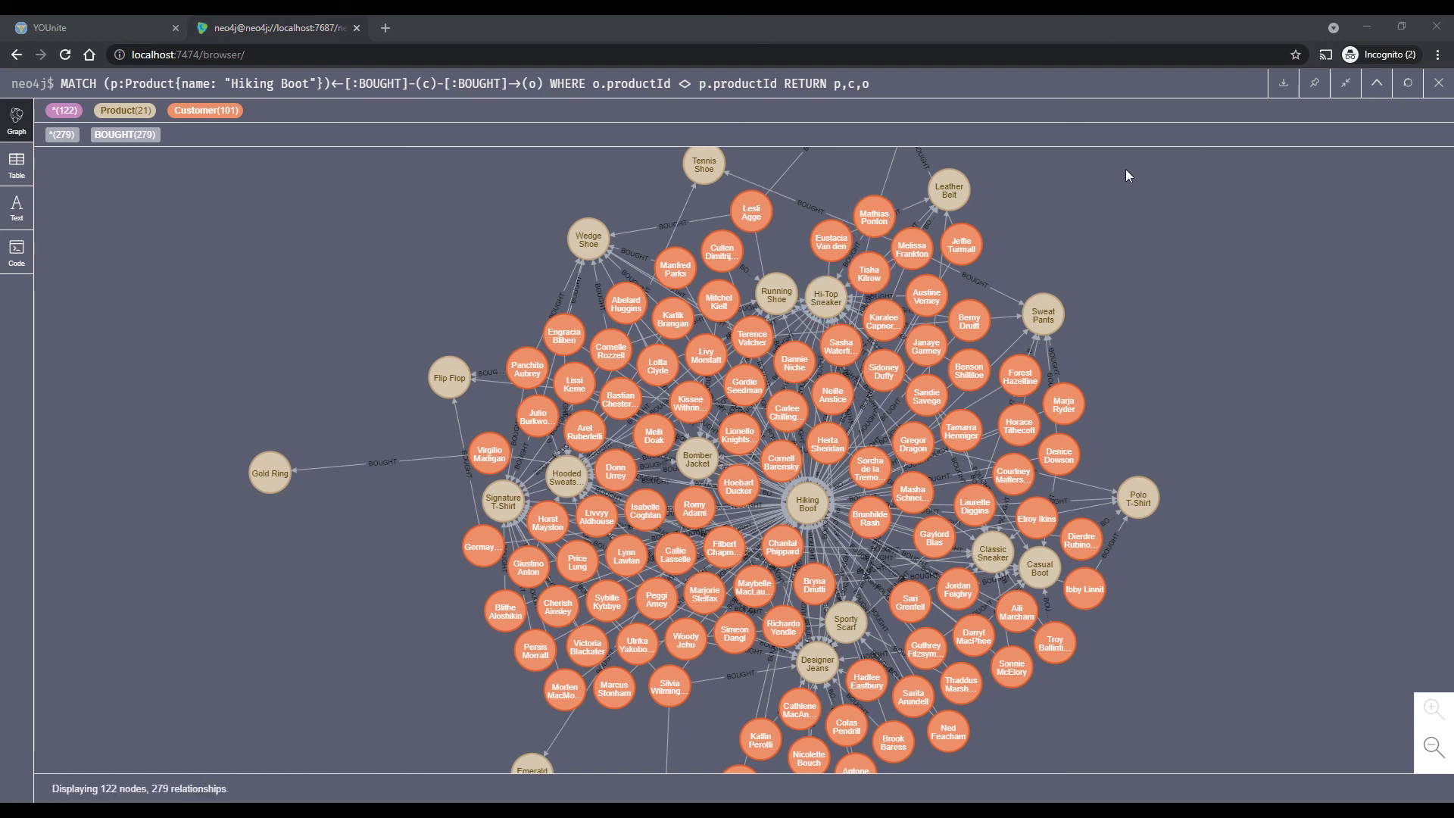
left_click(1348, 90)
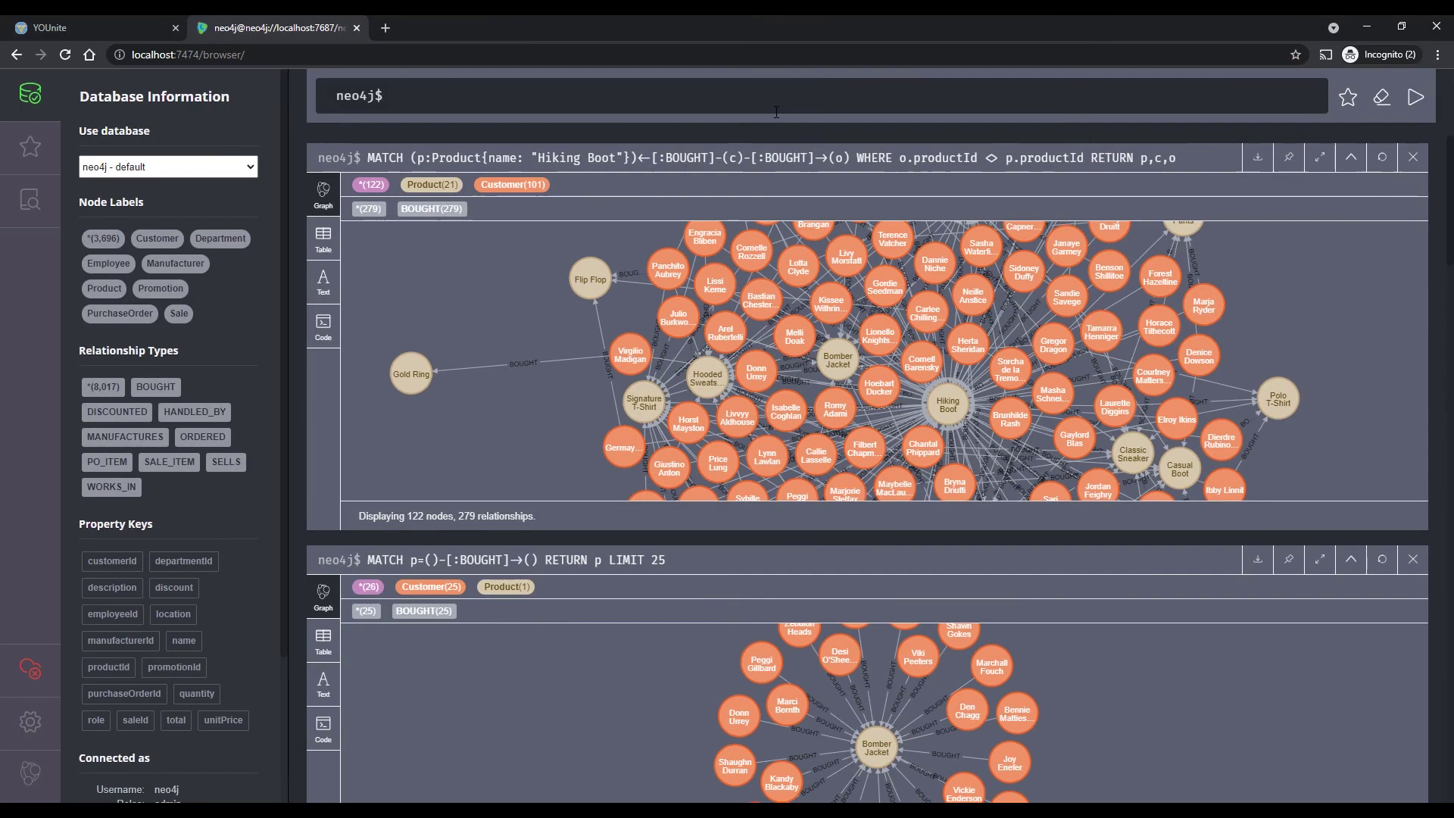
Query the names of other products bought by Hiking Boot customers with count(*), ordered by count descending.
type("MATCH (p:Product{name: \"Hiking Boot\"})<-[:BOUGHT]-(c)-[:BOUGHT]->(o) WHERE o.productId <> p.productId RETURN o.name, count(*) ORDER BY count(*) DESC")
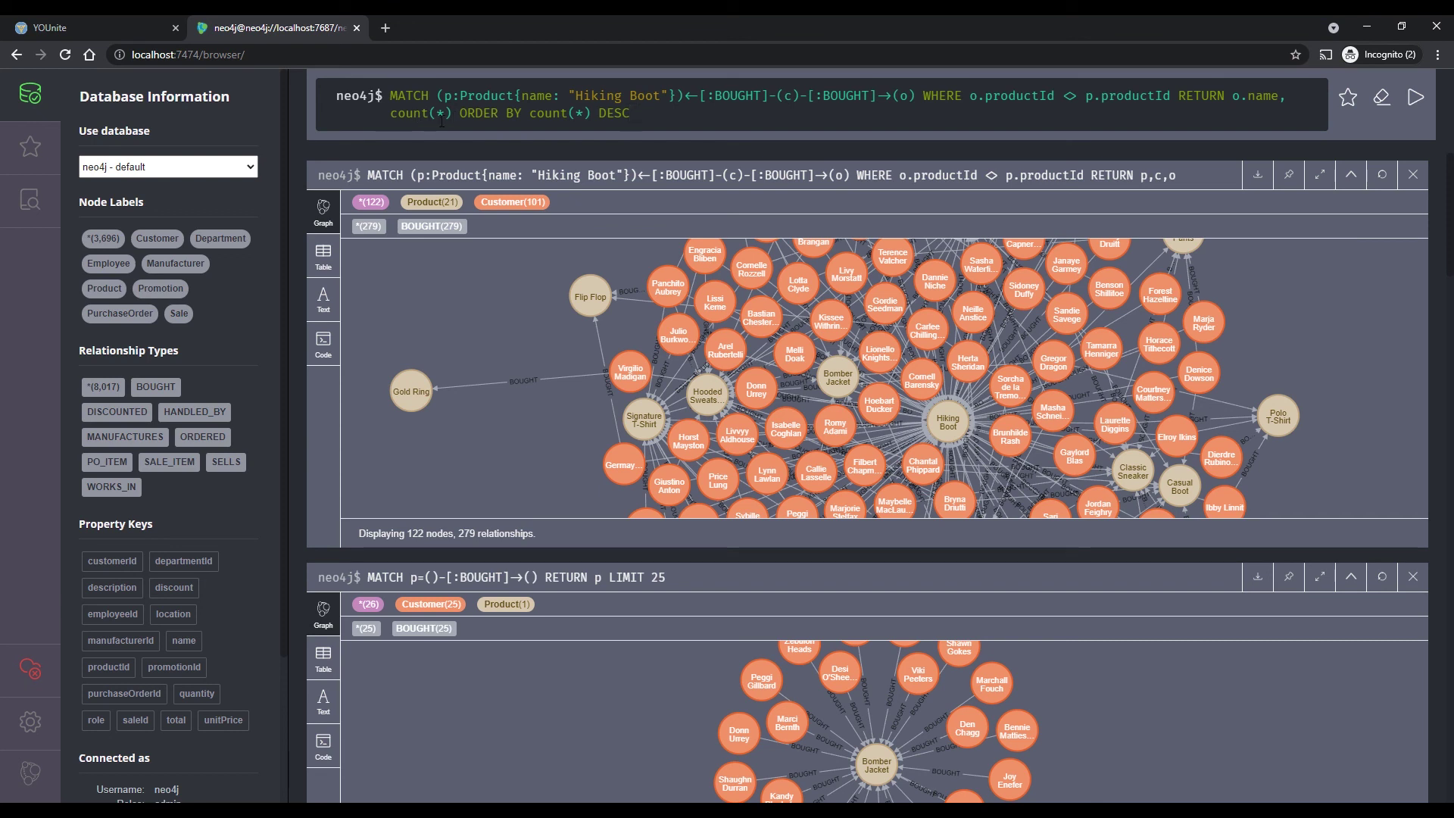
key("Return")
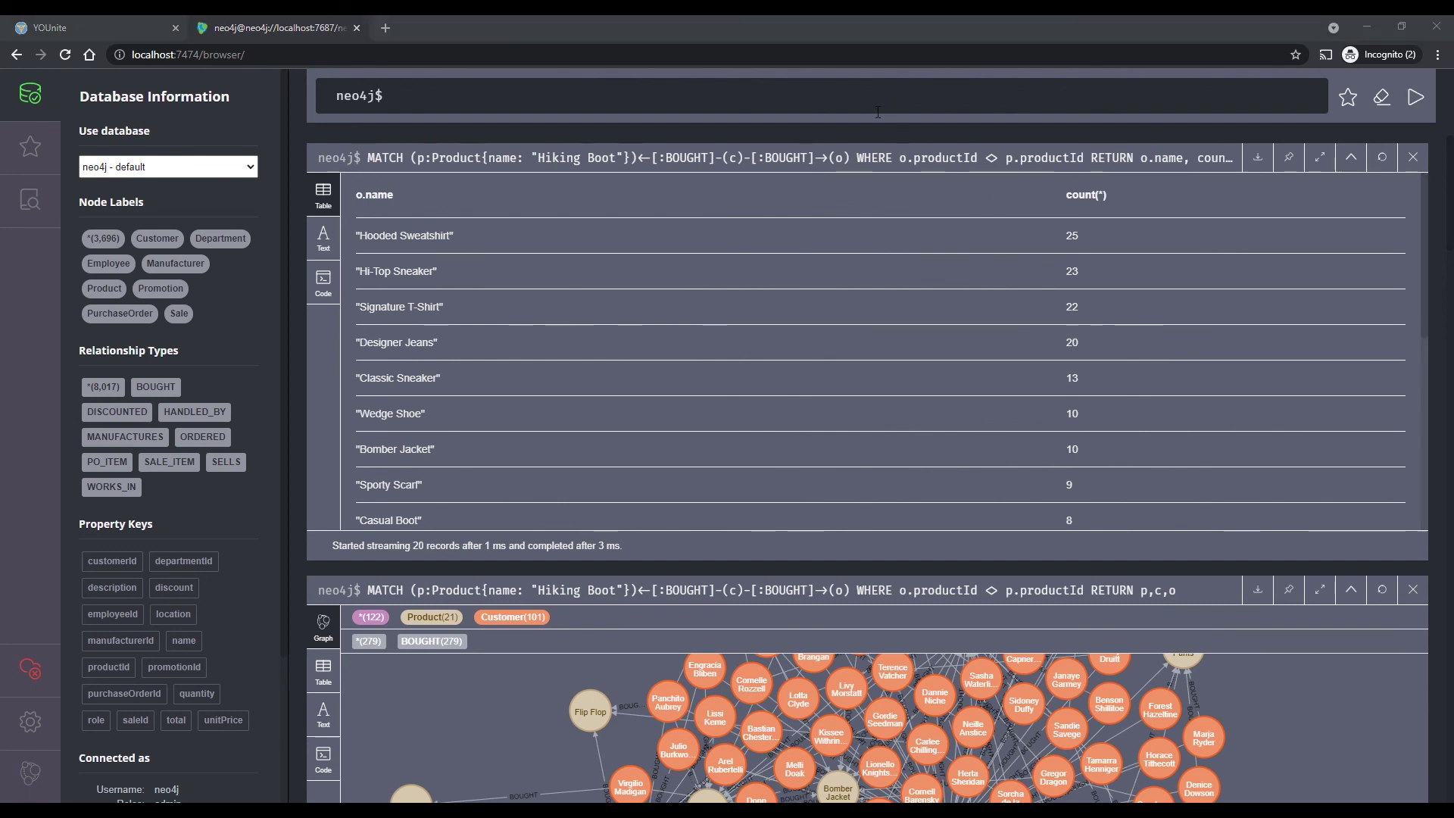
Query names and descending counts of other products bought by customers of both Signature T-Shirt and Bomber Jacket, and reload that query into the editor.
type("MATCH (p:Product{name: \"Signature T-Shirt\"})<-[:BOUGHT]-(c)-[:BOUGHT]->(o:Product{name: \"Bomber Jacket\"}) MATCH (c)-[:BOUGHT]->(q) WHERE p.productId <> q.productId AND o.productId <> q.productId RETURN q.name, count(*) ORDER BY count(*) DESC")
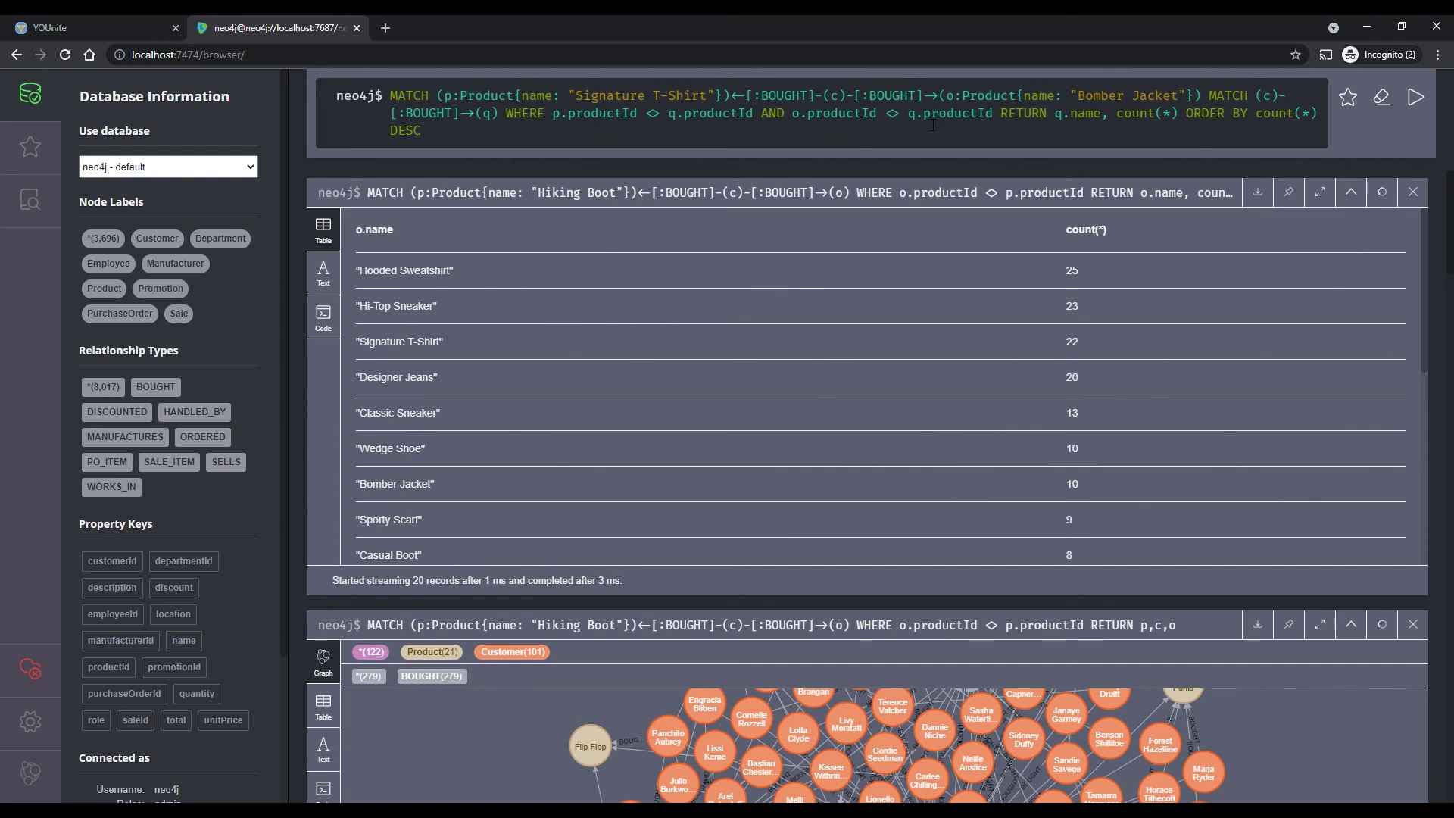
key("ctrl+Return")
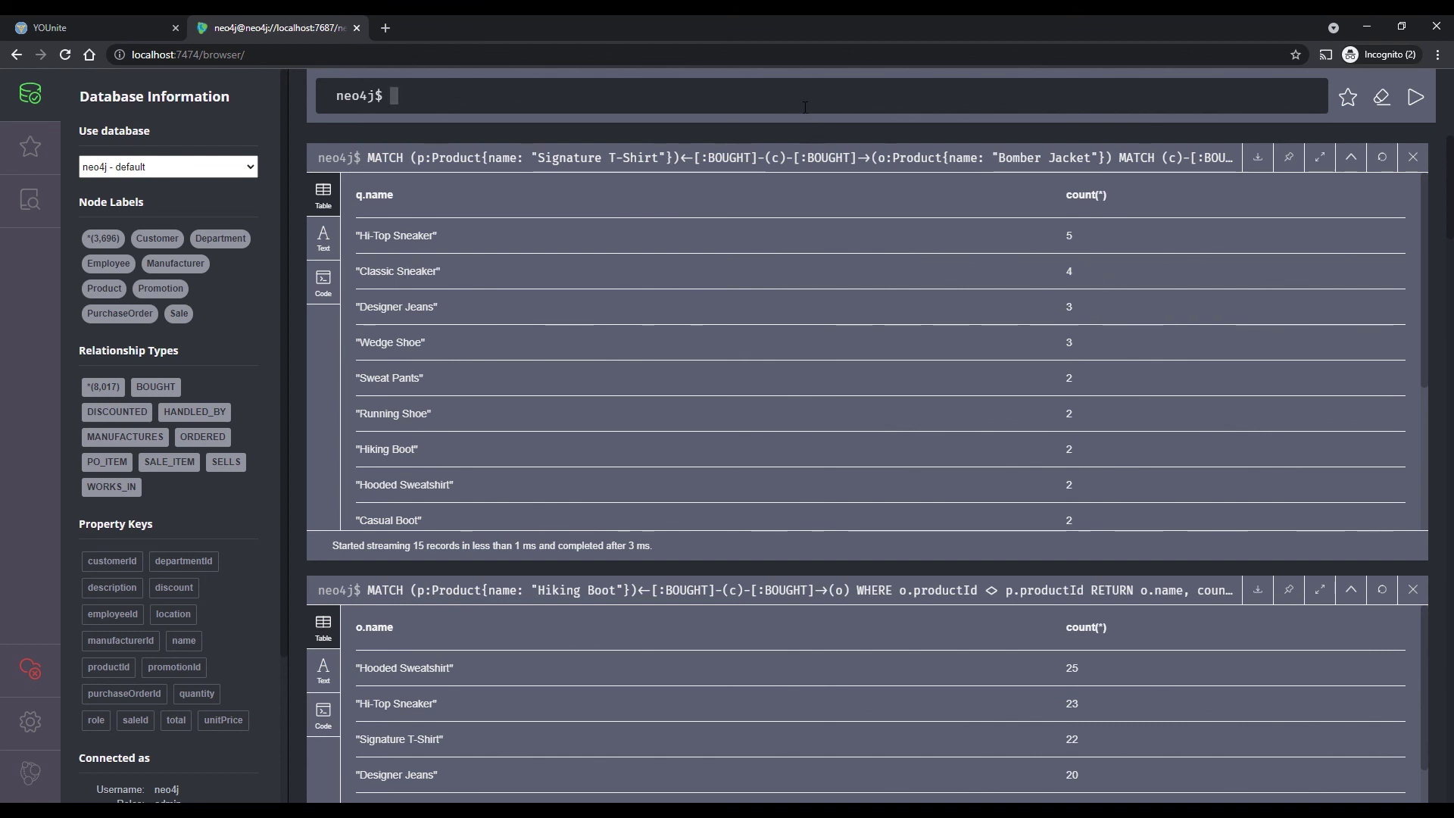
left_click(816, 157)
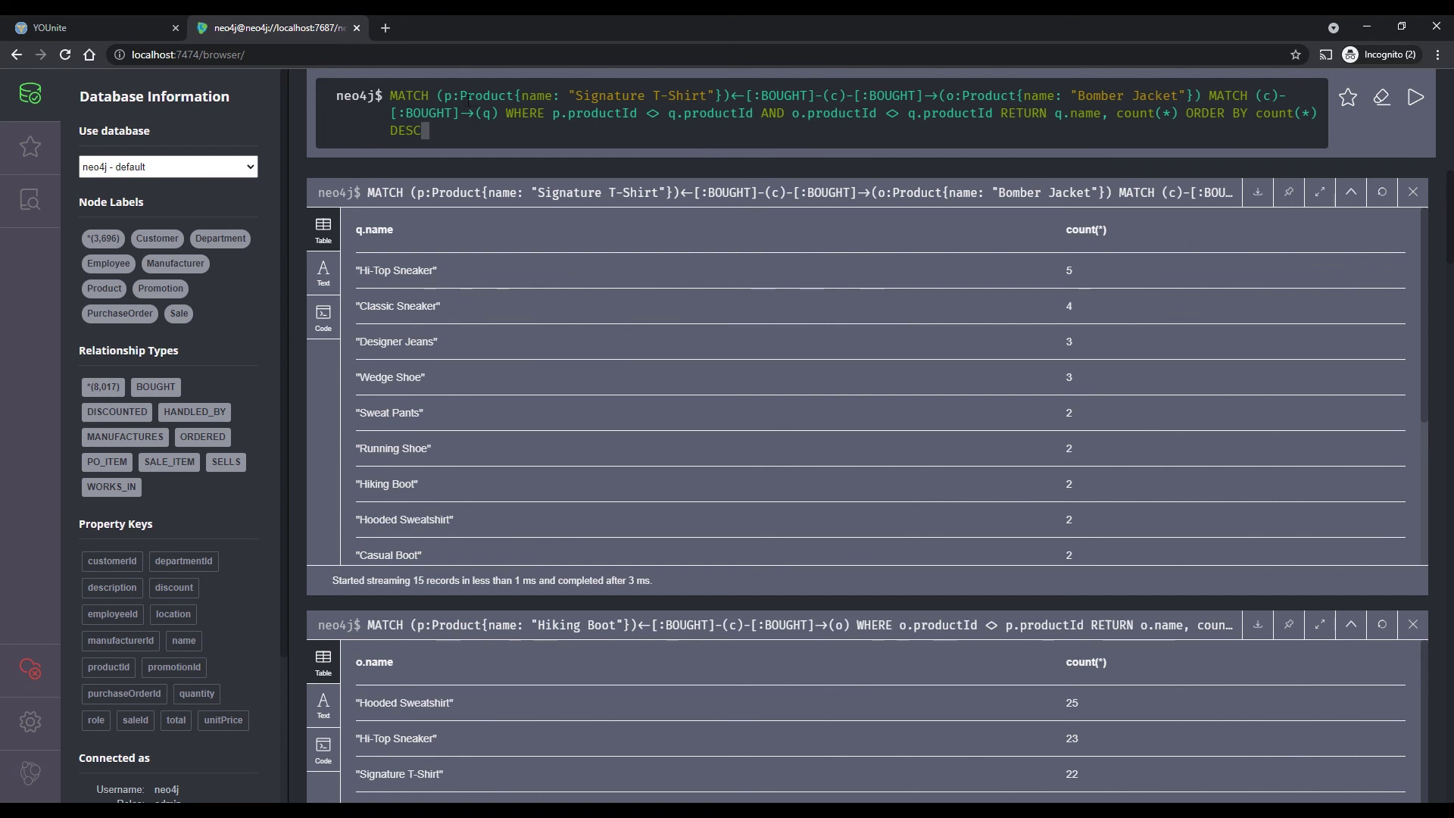